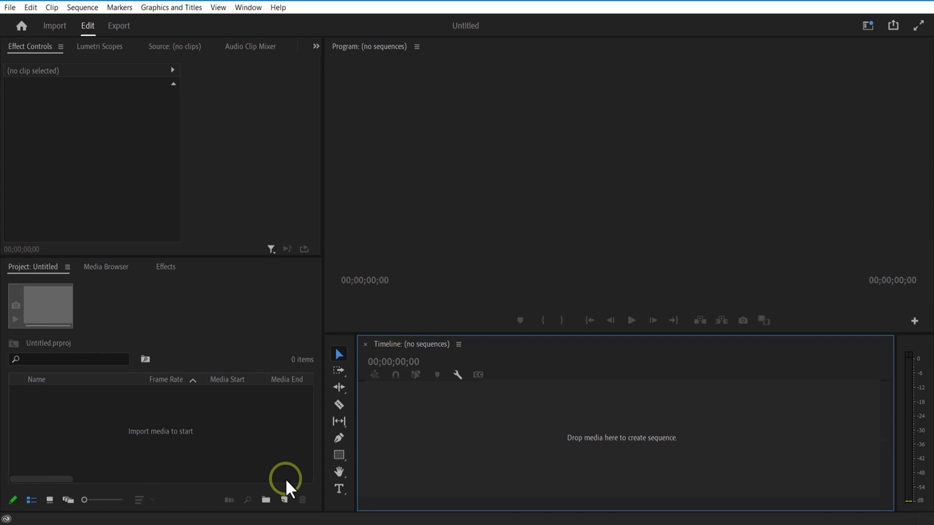
- Create a new sequence with a vertical frame size of 1080 horizontal by 1920 vertical
{"action": "left_click", "coordinate": [285, 499]}
{"action": "left_click", "coordinate": [299, 376]}
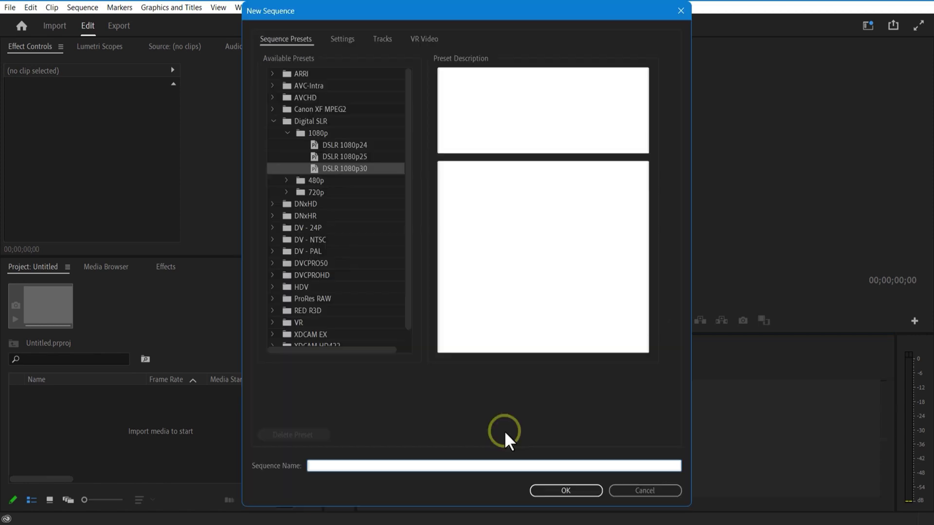
{"action": "left_click", "coordinate": [346, 40]}
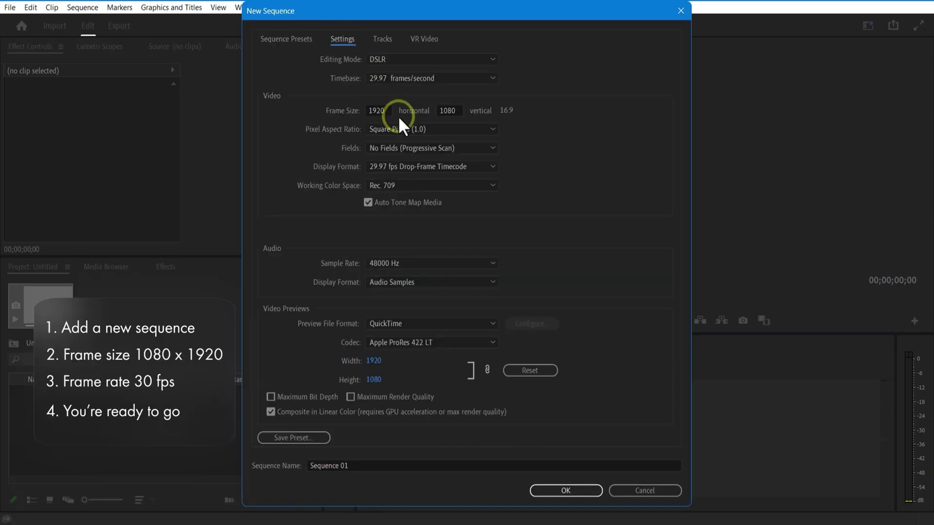
{"action": "double_click", "coordinate": [381, 111]}
{"action": "type", "text": "1080"}
{"action": "double_click", "coordinate": [447, 110]}
{"action": "type", "text": "1920"}
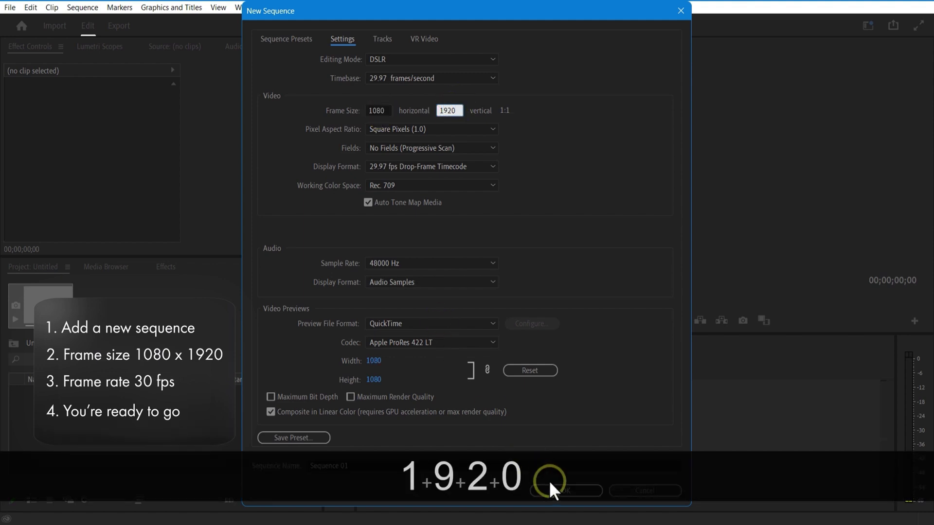
{"action": "left_click", "coordinate": [556, 492]}
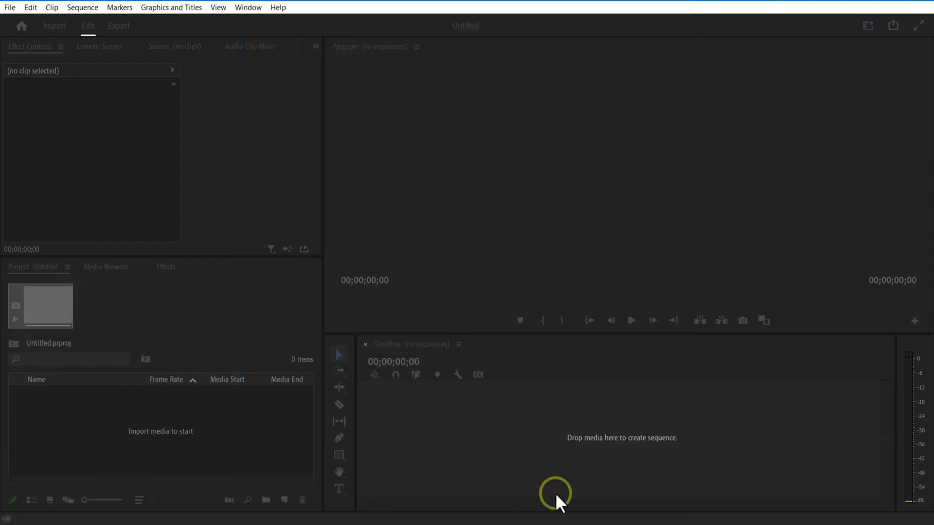
- Create a 1080 x 1920 color matte in a near-black brown, keeping the name Color Matte
{"action": "left_click", "coordinate": [260, 475]}
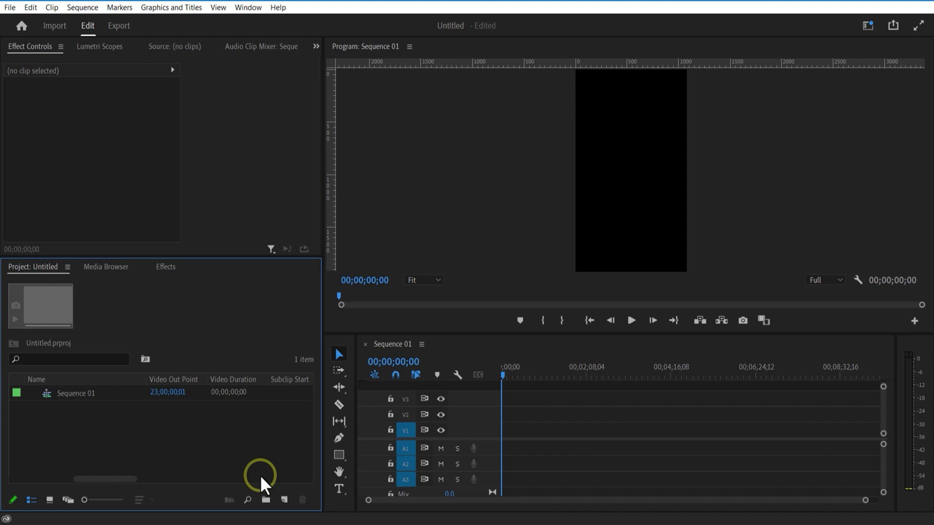
{"action": "left_click", "coordinate": [284, 495]}
{"action": "left_click", "coordinate": [305, 452]}
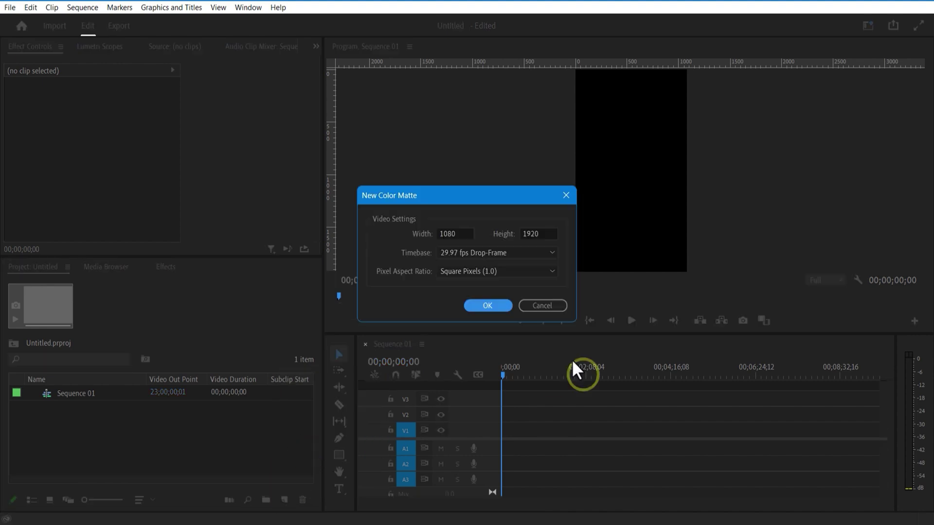
{"action": "left_click", "coordinate": [491, 305]}
{"action": "left_click", "coordinate": [488, 195]}
{"action": "left_click", "coordinate": [381, 198]}
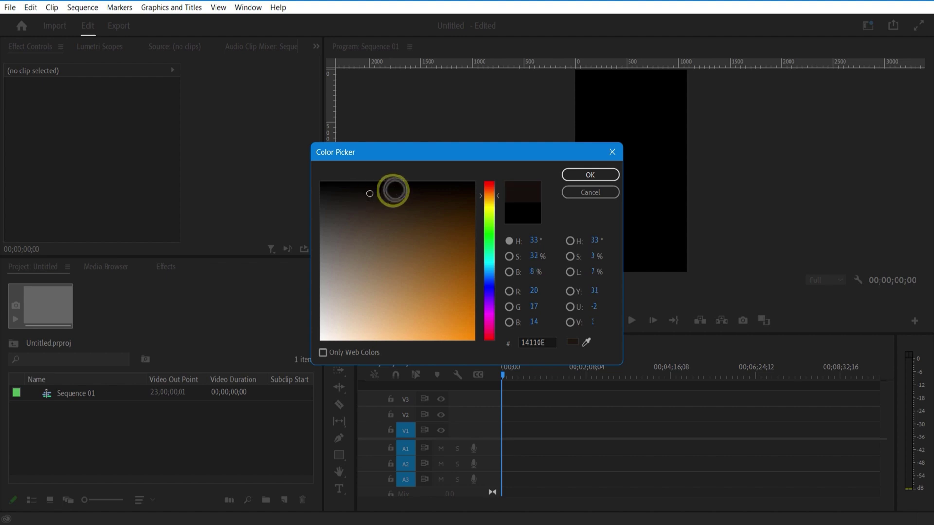
{"action": "left_click", "coordinate": [590, 174]}
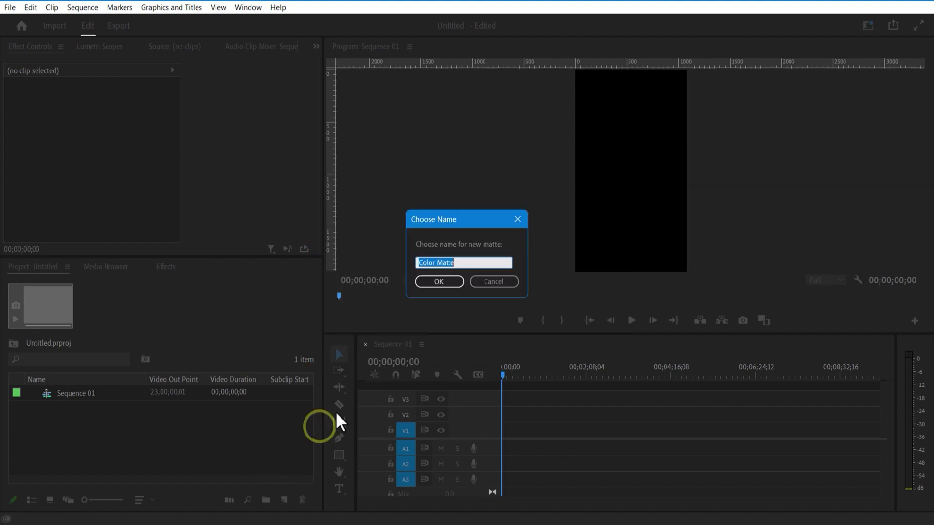
{"action": "left_click", "coordinate": [438, 282]}
- Place the color matte on track V1 at the sequence start, lasting 00;01;09;09
{"action": "left_click", "coordinate": [72, 400]}
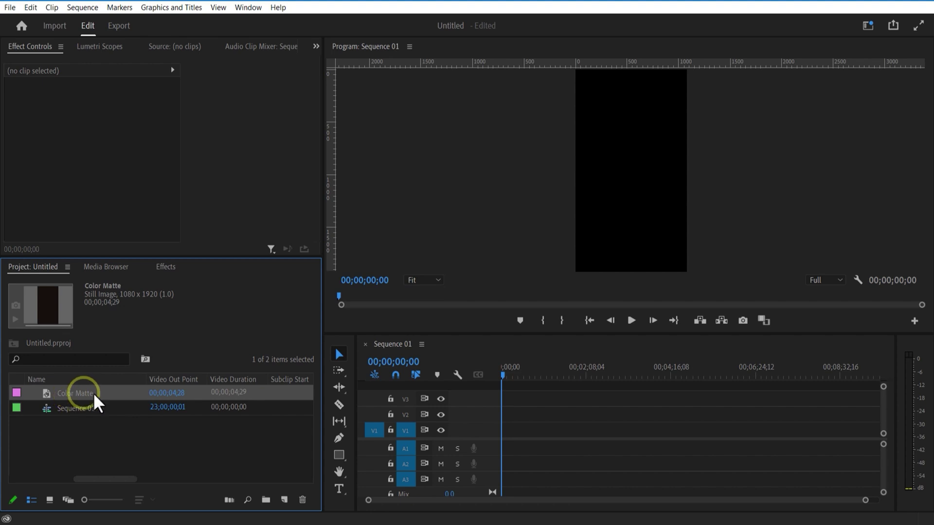
{"action": "left_click_drag", "start_coordinate": [95, 402], "coordinate": [545, 428]}
{"action": "left_click", "coordinate": [526, 430]}
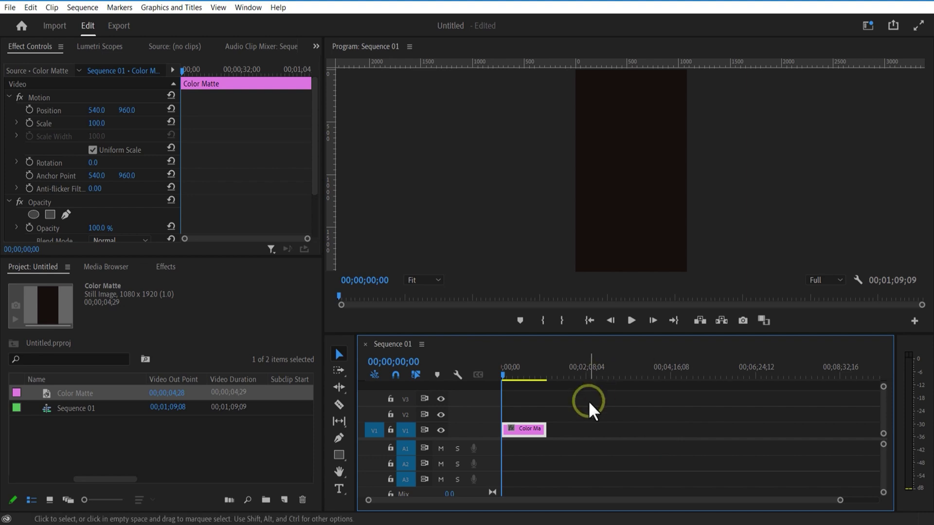
- Add the text 1ST near the middle of the frame with the Type tool
{"action": "left_click", "coordinate": [199, 453]}
{"action": "left_click", "coordinate": [339, 488]}
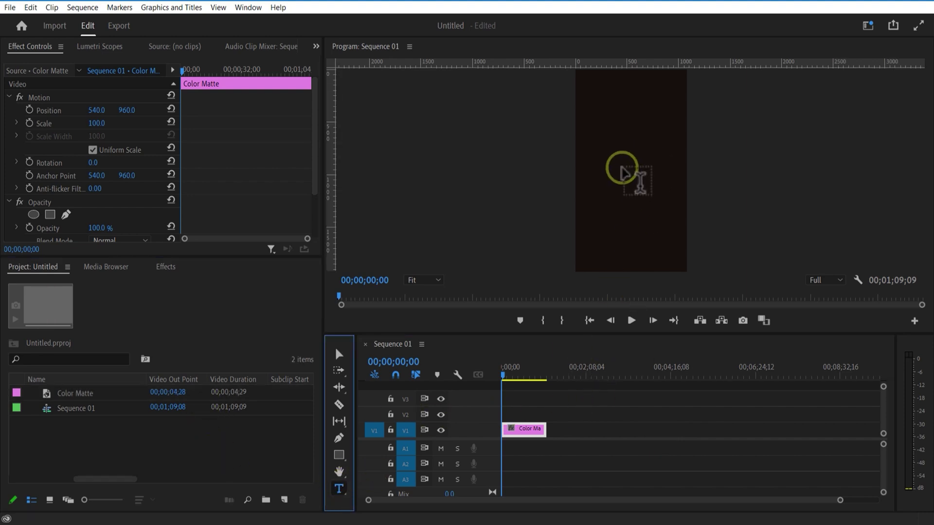
{"action": "left_click", "coordinate": [627, 168]}
{"action": "type", "text": "1ST"}
- Set the 1ST text to the LEMON MILK font in Bold at size 288
{"action": "left_click", "coordinate": [42, 189]}
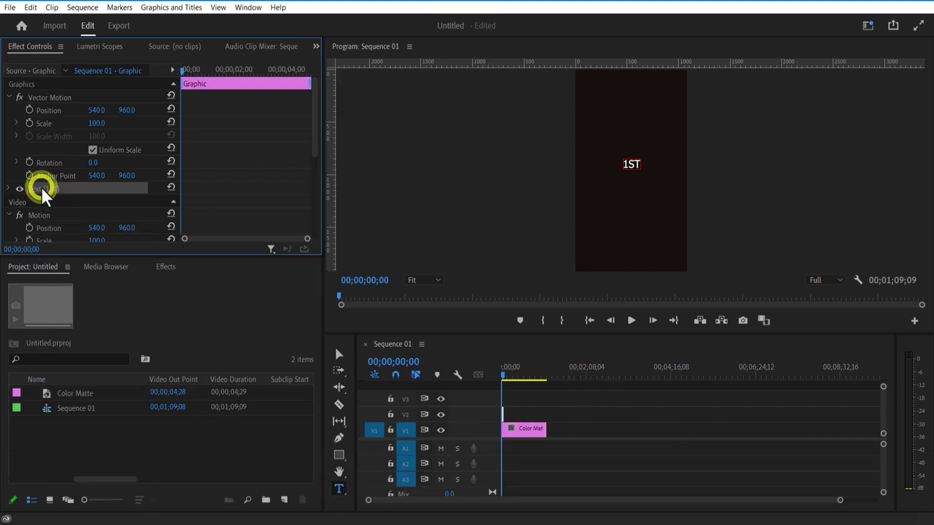
{"action": "left_click", "coordinate": [9, 189]}
{"action": "left_click_drag", "start_coordinate": [120, 259], "coordinate": [117, 379]}
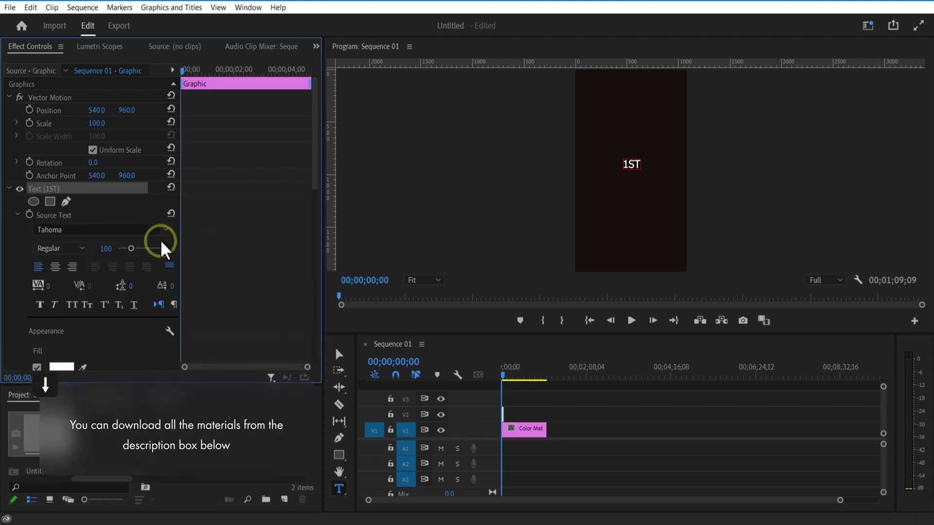
{"action": "left_click", "coordinate": [166, 229]}
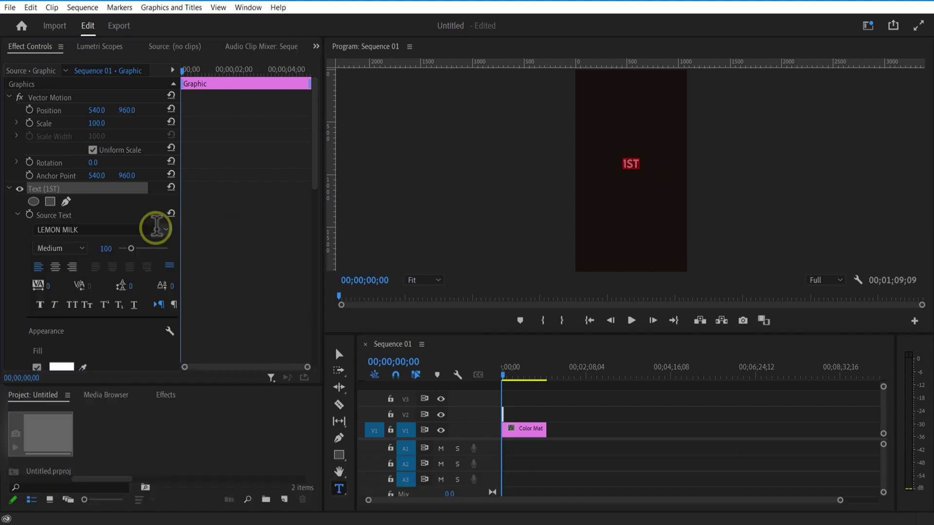
{"action": "left_click", "coordinate": [82, 248]}
{"action": "left_click", "coordinate": [125, 305]}
{"action": "left_click_drag", "start_coordinate": [131, 248], "coordinate": [156, 248]}
{"action": "scroll", "coordinate": [322, 200], "scroll_direction": "down", "scroll_amount": 4}
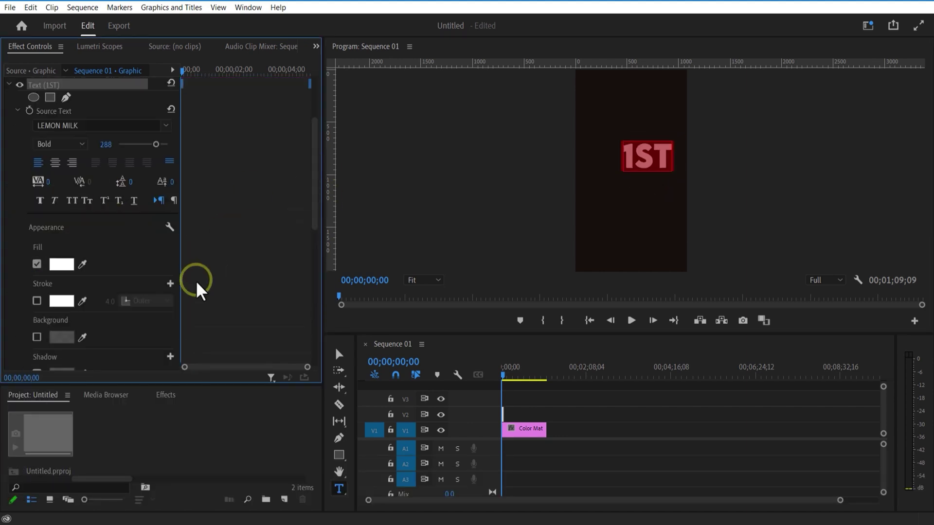
- Center the 1ST text horizontally and vertically in the frame using Essential Graphics alignment
{"action": "left_click", "coordinate": [248, 8]}
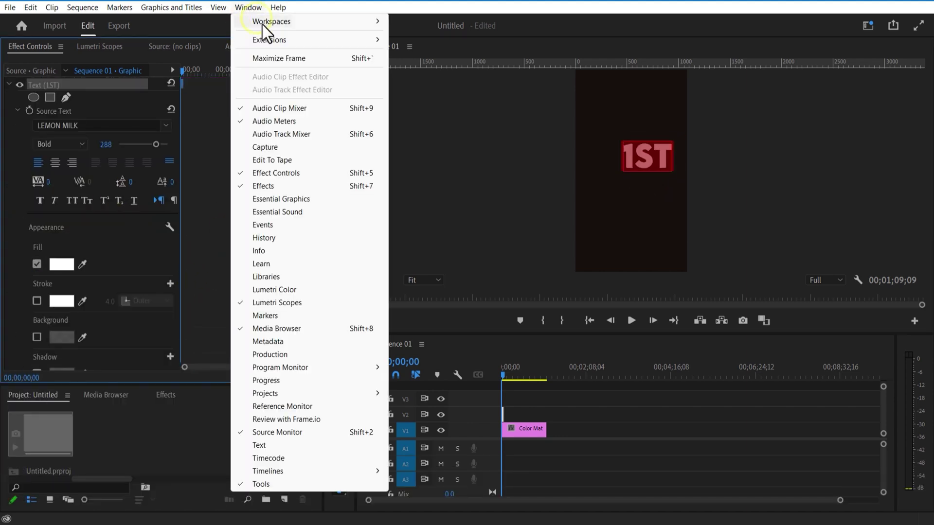
{"action": "left_click", "coordinate": [296, 200]}
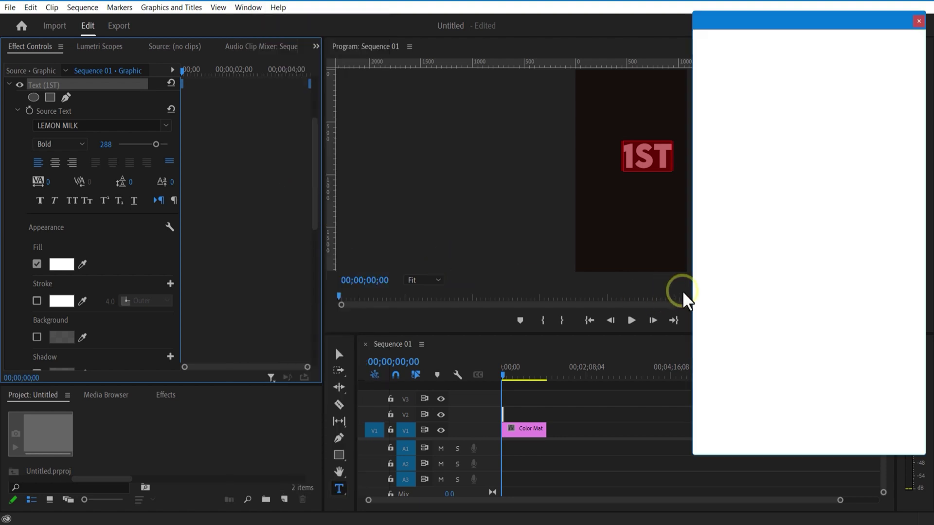
{"action": "left_click_drag", "start_coordinate": [788, 19], "coordinate": [844, 85]}
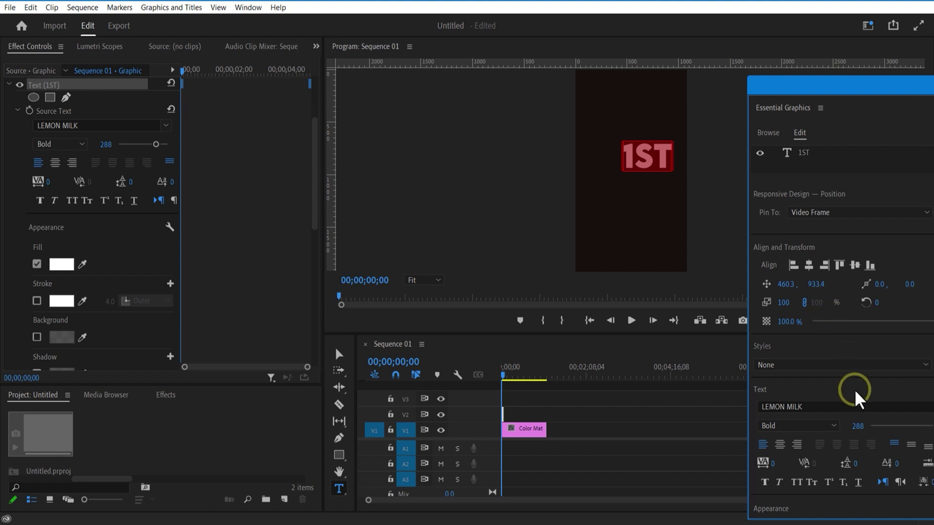
{"action": "left_click", "coordinate": [809, 265]}
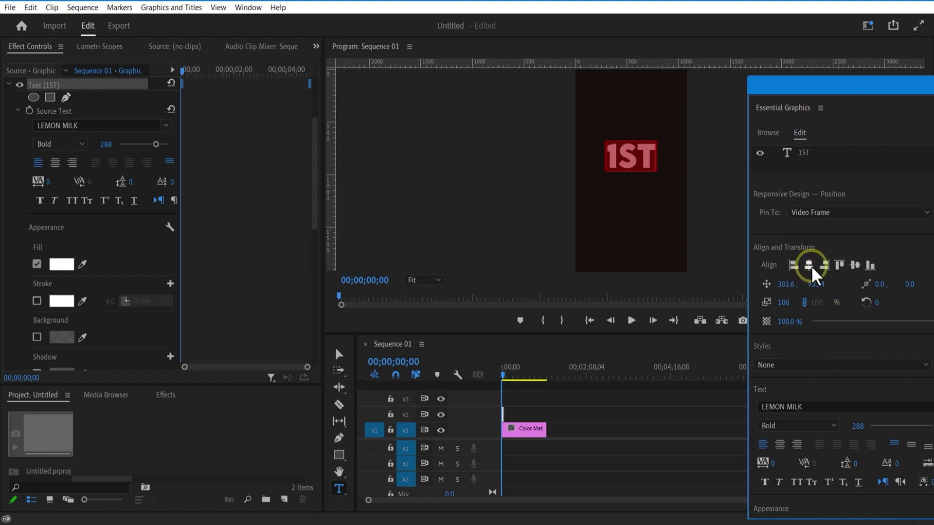
{"action": "left_click", "coordinate": [854, 265]}
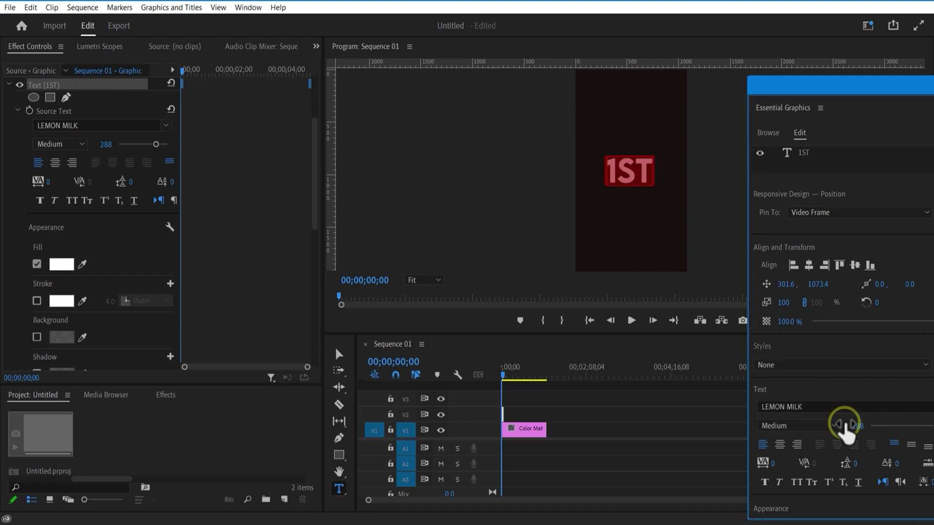
- Change the 1ST text's font weight to Regular and close the Essential Graphics settings
{"action": "left_click", "coordinate": [835, 425]}
{"action": "left_click", "coordinate": [788, 343]}
{"action": "left_click_drag", "start_coordinate": [896, 92], "coordinate": [866, 95]}
{"action": "left_click", "coordinate": [615, 435]}
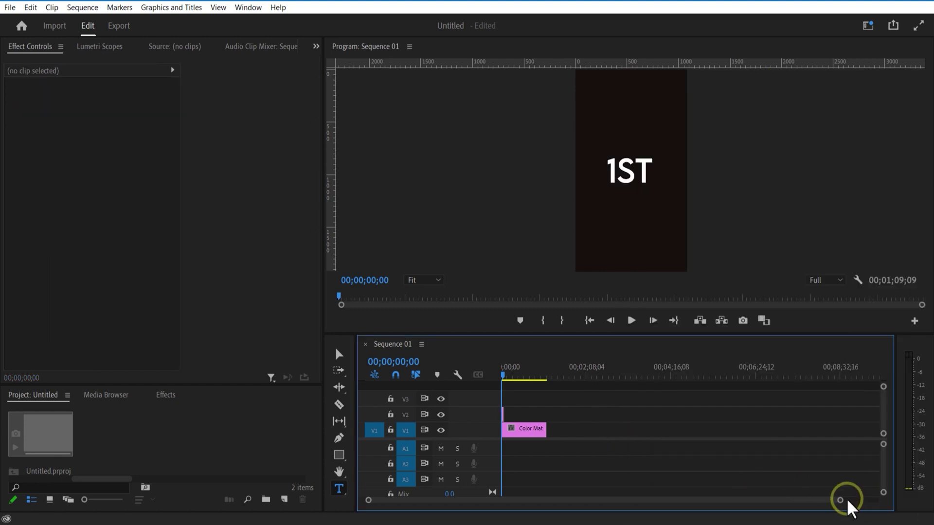
- Extend the 1ST title clip on V2 to the end of the color matte clip
{"action": "left_click_drag", "start_coordinate": [840, 500], "coordinate": [722, 500]}
{"action": "left_click_drag", "start_coordinate": [513, 414], "coordinate": [696, 414]}
{"action": "left_click_drag", "start_coordinate": [198, 383], "coordinate": [198, 268]}
- Add the text YOUTUBER directly beneath 1ST at matching width and extend its V3 clip to the color matte's end
{"action": "left_click", "coordinate": [610, 194]}
{"action": "key", "text": "Caps_Lock"}
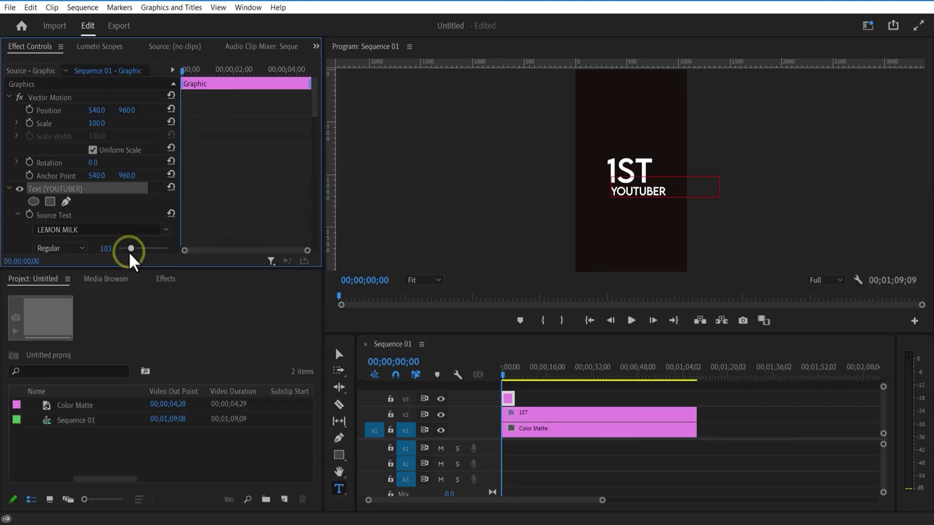
{"action": "left_click_drag", "start_coordinate": [131, 248], "coordinate": [127, 249]}
{"action": "key", "text": "v"}
{"action": "left_click", "coordinate": [635, 193]}
{"action": "left_click_drag", "start_coordinate": [514, 399], "coordinate": [696, 399]}
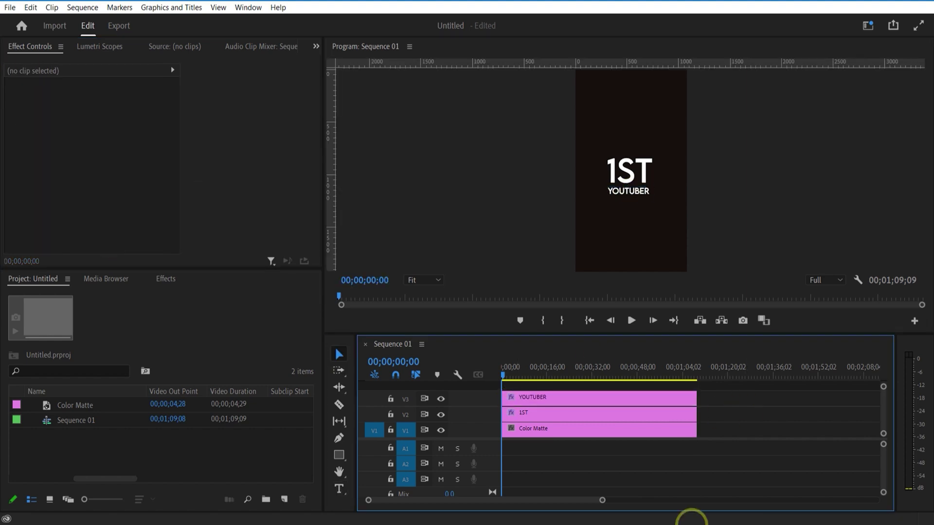
- Find the Drop Shadow effect by searching for DROP and apply it to the 1ST clip
{"action": "left_click", "coordinate": [529, 412]}
{"action": "left_click", "coordinate": [168, 280]}
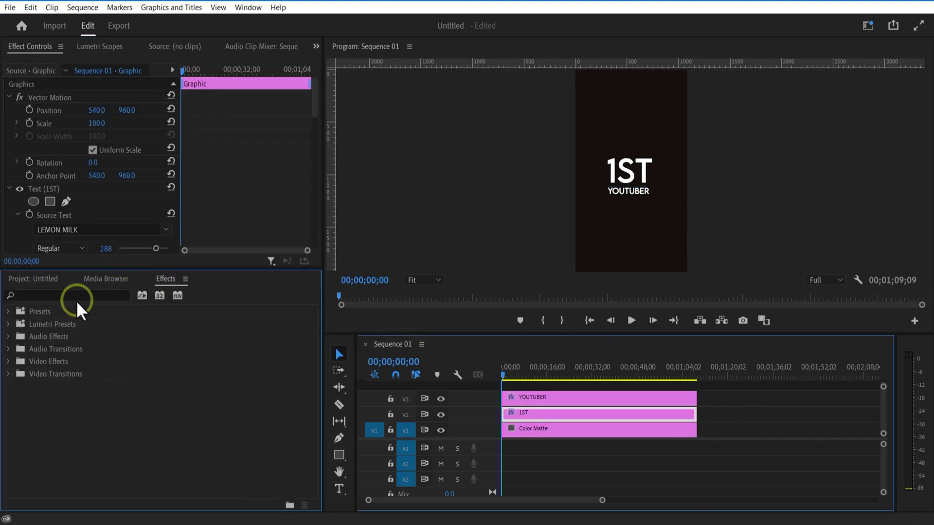
{"action": "left_click", "coordinate": [78, 294]}
{"action": "type", "text": "DROP"}
{"action": "key", "text": "Caps_Lock"}
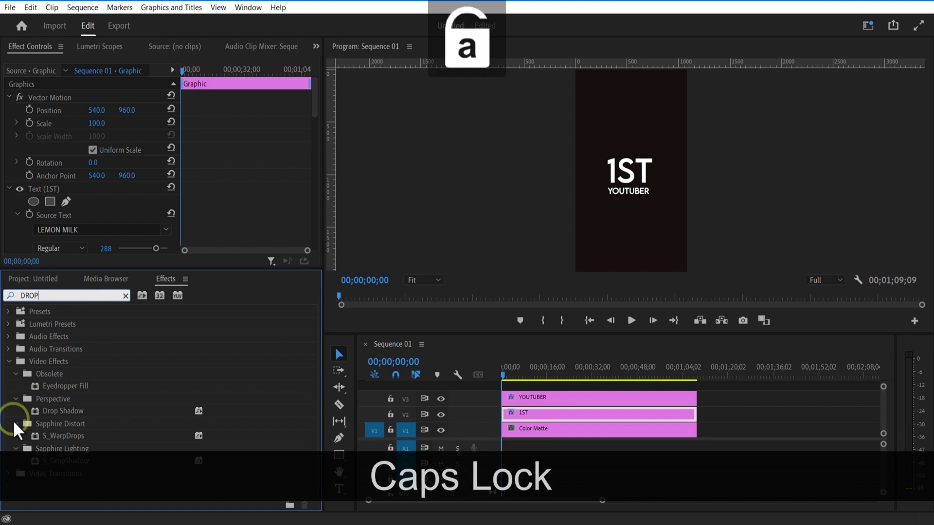
{"action": "left_click", "coordinate": [42, 411]}
{"action": "left_click_drag", "start_coordinate": [68, 420], "coordinate": [529, 412]}
- Adjust the Drop Shadow effect's settings on the 1ST clip
{"action": "left_click_drag", "start_coordinate": [108, 217], "coordinate": [627, 170]}
{"action": "scroll", "coordinate": [97, 195], "scroll_direction": "down", "scroll_amount": 3}
{"action": "mouse_move", "coordinate": [97, 186]}
{"action": "left_mouse_down"}
{"action": "mouse_move", "coordinate": [104, 187]}
{"action": "mouse_move", "coordinate": [96, 186]}
{"action": "left_mouse_up"}
{"action": "left_click_drag", "start_coordinate": [93, 147], "coordinate": [118, 147]}
{"action": "mouse_move", "coordinate": [93, 160]}
{"action": "left_mouse_down"}
{"action": "mouse_move", "coordinate": [86, 158]}
{"action": "mouse_move", "coordinate": [123, 171]}
{"action": "mouse_move", "coordinate": [97, 171]}
{"action": "left_mouse_up"}
- Lower the YOUTUBER text's opacity to 40%
{"action": "left_click", "coordinate": [546, 400]}
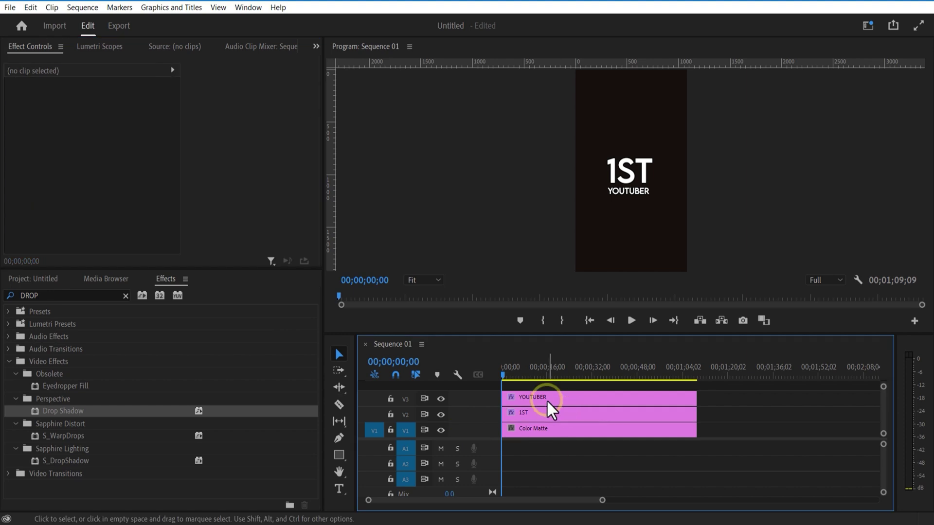
{"action": "left_click", "coordinate": [109, 174]}
{"action": "left_click_drag", "start_coordinate": [314, 97], "coordinate": [325, 219]}
{"action": "left_click", "coordinate": [121, 186]}
{"action": "left_click_drag", "start_coordinate": [96, 174], "coordinate": [58, 181]}
- Nest the YOUTUBER and 1ST clips into one sequence named text
{"action": "left_click", "coordinate": [602, 398]}
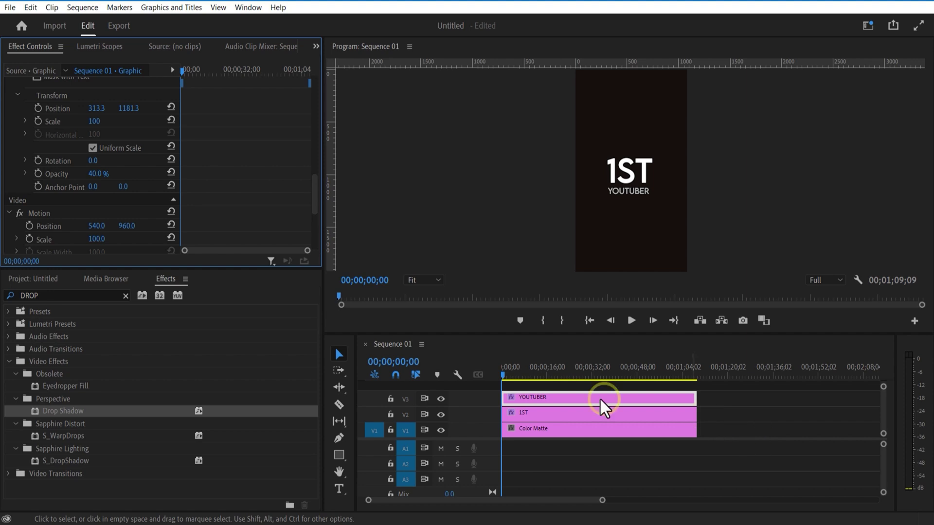
{"action": "left_click", "coordinate": [553, 411], "text": "shift"}
{"action": "right_click", "coordinate": [548, 399]}
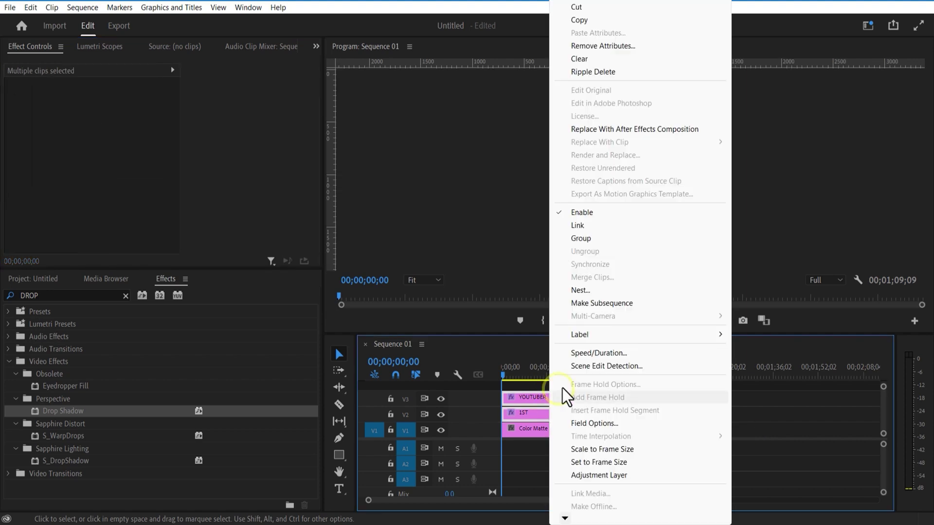
{"action": "left_click", "coordinate": [577, 293]}
{"action": "type", "text": "text"}
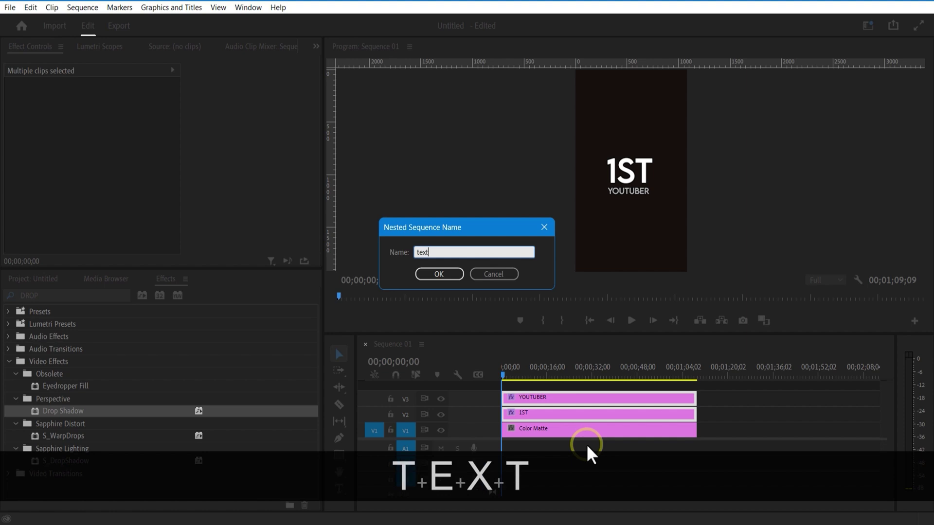
{"action": "left_click", "coordinate": [439, 274]}
{"action": "left_click", "coordinate": [535, 418]}
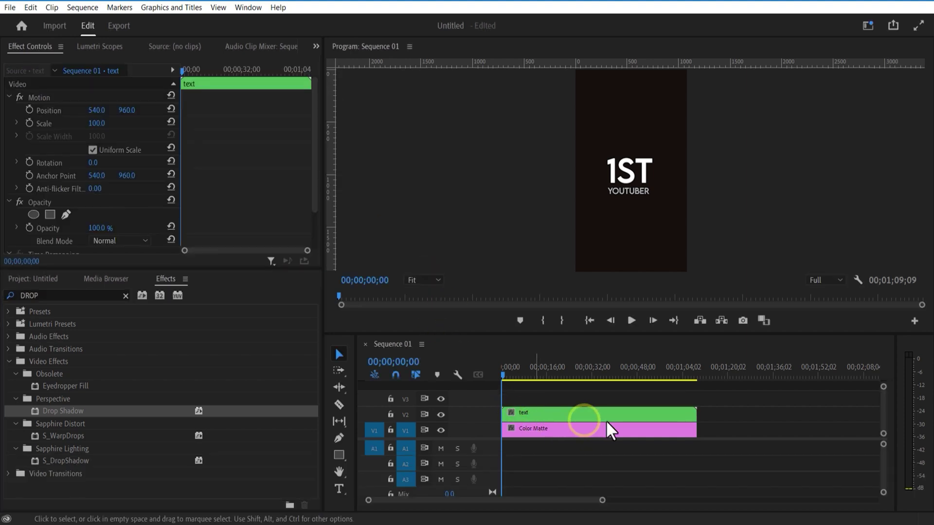
- Import yt 1.png, yt 222.png, yt 44444.png and yt33333.png, and place yt 1.png on V3 at the sequence start
{"action": "left_click", "coordinate": [57, 278]}
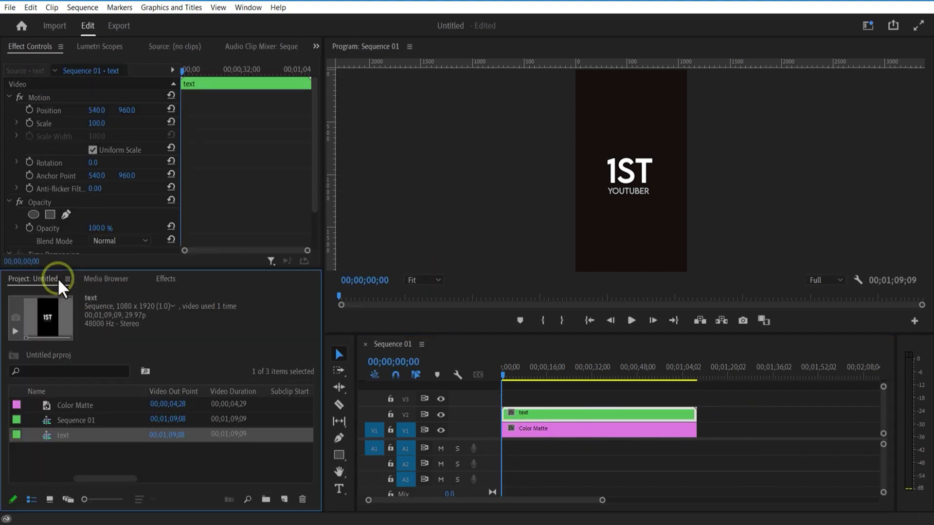
{"action": "right_click", "coordinate": [154, 460]}
{"action": "left_click", "coordinate": [214, 330]}
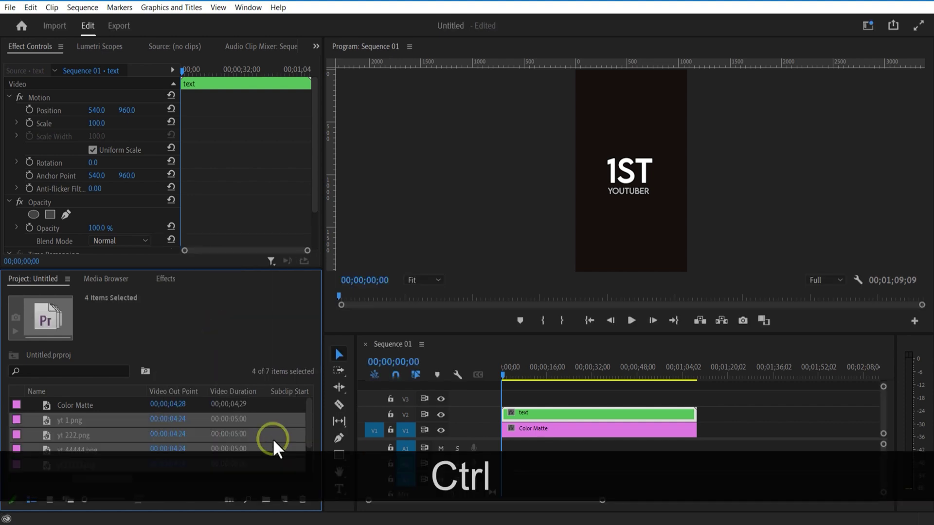
{"action": "left_click", "coordinate": [272, 438]}
{"action": "left_click_drag", "start_coordinate": [73, 421], "coordinate": [503, 398]}
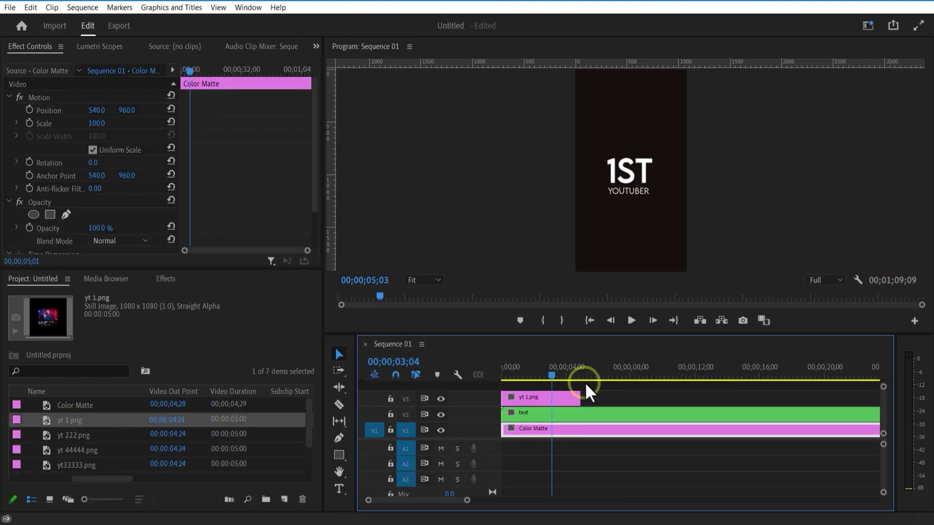
- Cut the nested text clip at the end of yt 1.png and delete the remainder
{"action": "key", "text": "c"}
{"action": "left_click", "coordinate": [579, 414]}
{"action": "left_click", "coordinate": [579, 429]}
{"action": "left_click", "coordinate": [339, 354]}
{"action": "key", "text": "Delete"}
- Find the Basic 3D effect and apply it to the yt 1.png clip
{"action": "left_click", "coordinate": [541, 398]}
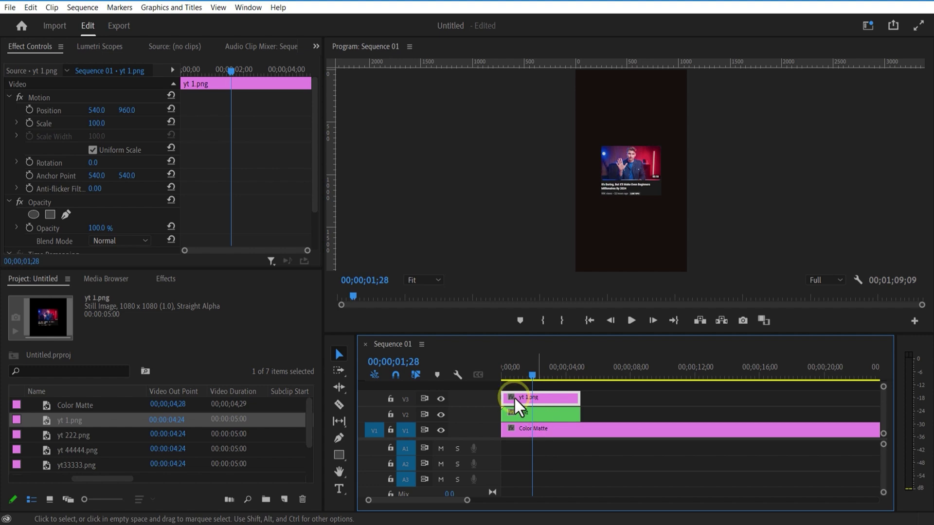
{"action": "left_click", "coordinate": [166, 279]}
{"action": "double_click", "coordinate": [83, 295]}
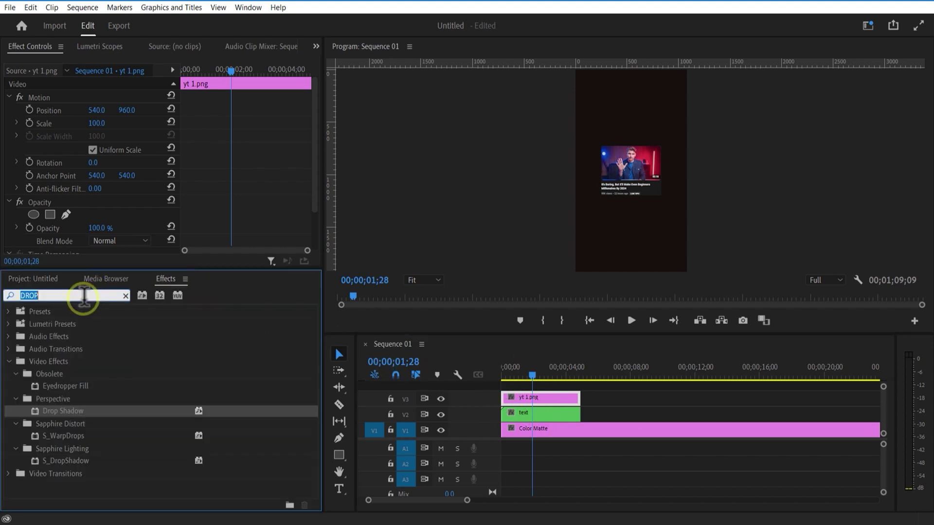
{"action": "key", "text": "BackSpace"}
{"action": "type", "text": "3d"}
{"action": "left_click_drag", "start_coordinate": [53, 386], "coordinate": [148, 432]}
{"action": "left_click_drag", "start_coordinate": [55, 388], "coordinate": [521, 397]}
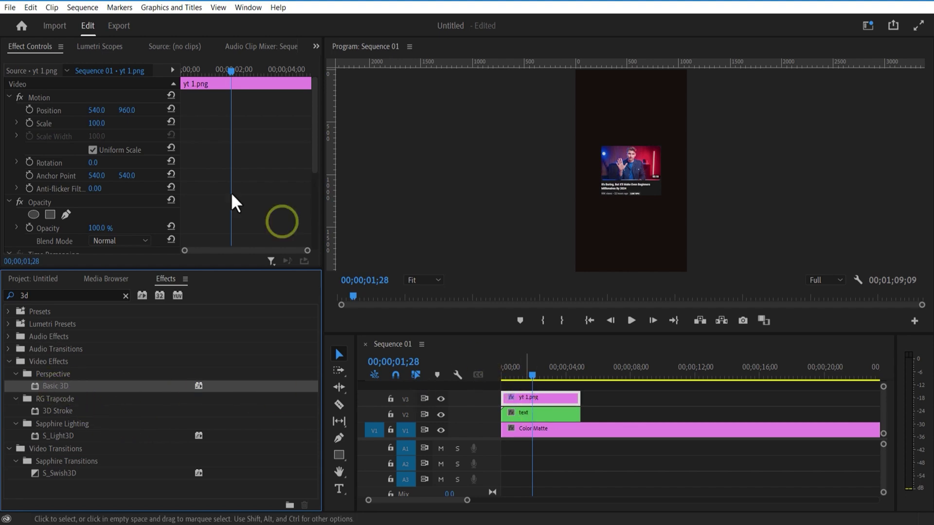
- Scale yt 1.png to 76 and angle it in space with the Basic 3D swivel
{"action": "left_click", "coordinate": [107, 146]}
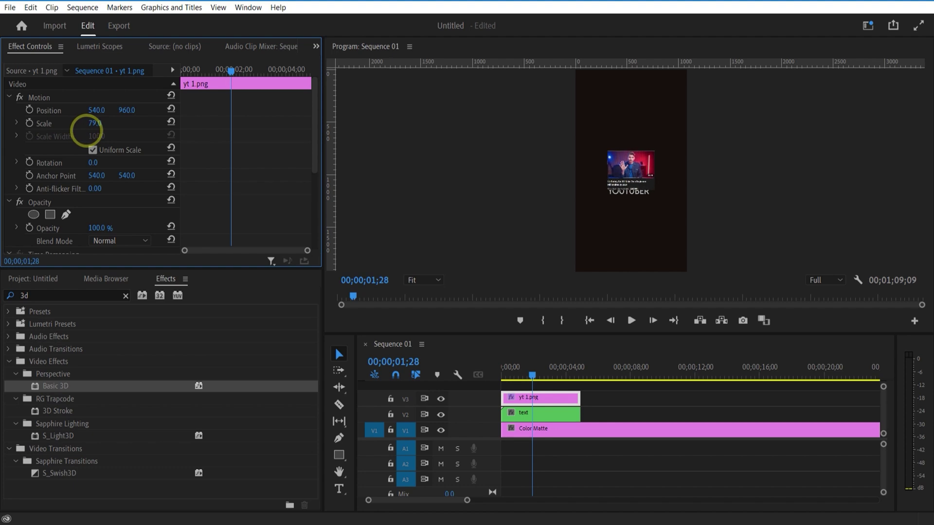
{"action": "left_click_drag", "start_coordinate": [319, 146], "coordinate": [312, 224]}
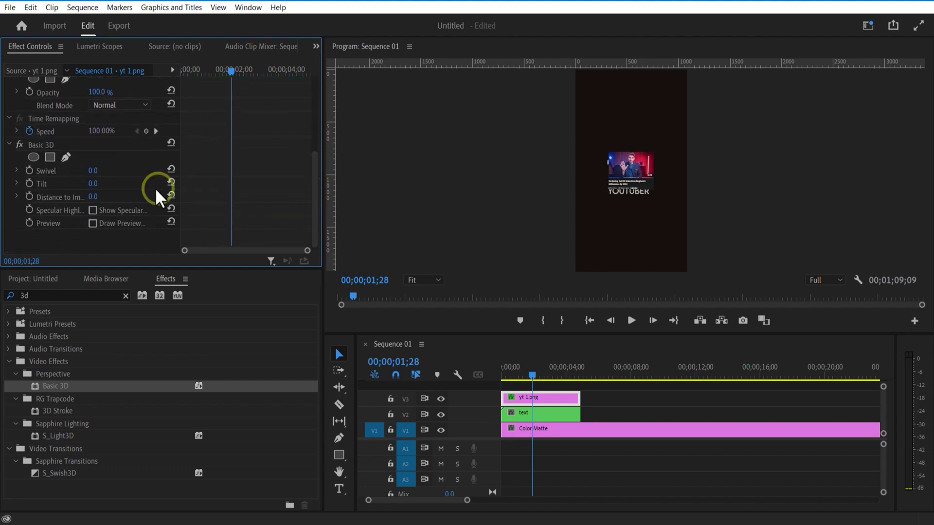
{"action": "left_click", "coordinate": [93, 171]}
{"action": "left_click_drag", "start_coordinate": [104, 171], "coordinate": [115, 210]}
- Position yt 1.png at 130, 781, beside the 1ST text
{"action": "left_click_drag", "start_coordinate": [314, 177], "coordinate": [310, 102]}
{"action": "left_click_drag", "start_coordinate": [97, 110], "coordinate": [6, 111]}
{"action": "left_click_drag", "start_coordinate": [127, 109], "coordinate": [160, 122]}
- Rearrange the tracks so the text clip sits on V3 above yt 1.png on V2
{"action": "left_click", "coordinate": [539, 413]}
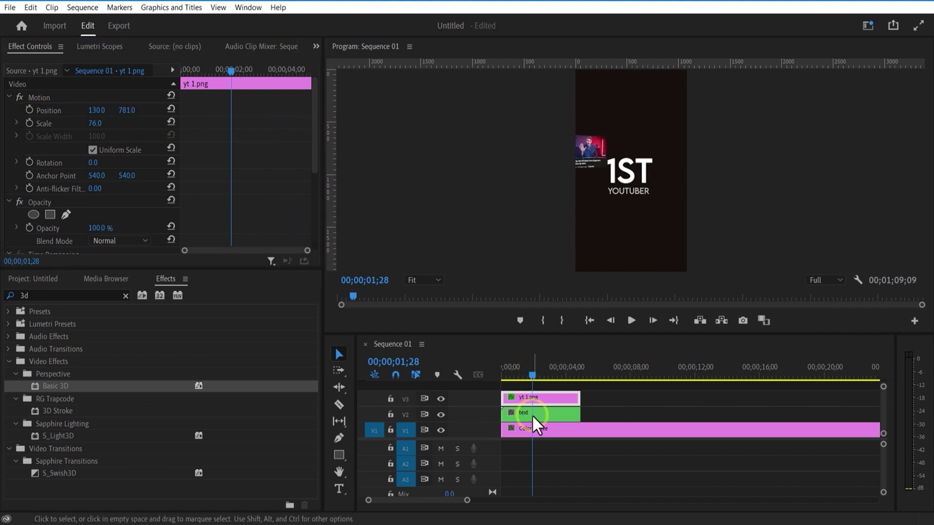
{"action": "mouse_move", "coordinate": [543, 414]}
{"action": "left_mouse_down"}
{"action": "mouse_move", "coordinate": [550, 421]}
{"action": "mouse_move", "coordinate": [535, 386]}
{"action": "mouse_move", "coordinate": [537, 414]}
{"action": "left_mouse_up"}
{"action": "left_click_drag", "start_coordinate": [542, 379], "coordinate": [543, 397]}
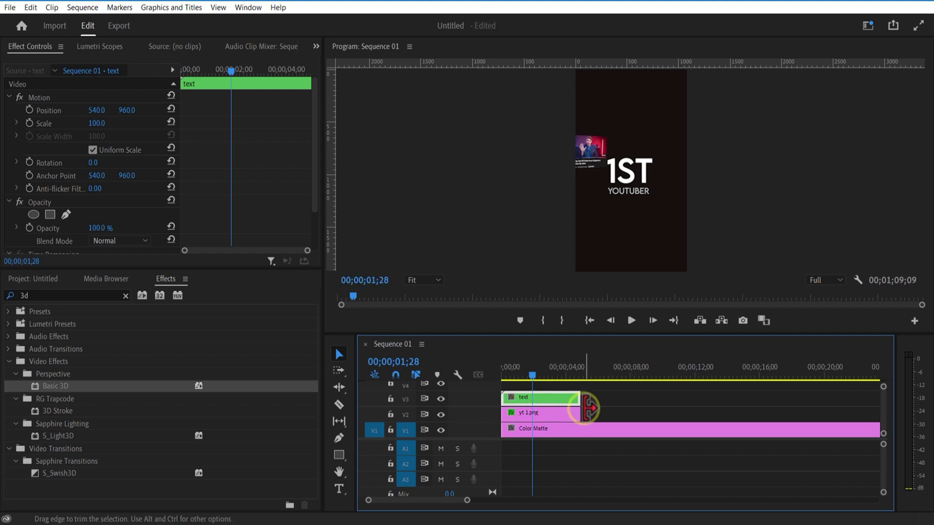
- Refine yt 1.png's position, rotation and Basic 3D tilt so it sits slanted beside the 1ST text
{"action": "left_click", "coordinate": [537, 416]}
{"action": "mouse_move", "coordinate": [96, 109]}
{"action": "left_mouse_down"}
{"action": "mouse_move", "coordinate": [132, 109]}
{"action": "mouse_move", "coordinate": [89, 127]}
{"action": "left_mouse_up"}
{"action": "mouse_move", "coordinate": [313, 131]}
{"action": "left_mouse_down"}
{"action": "mouse_move", "coordinate": [315, 191]}
{"action": "mouse_move", "coordinate": [315, 133]}
{"action": "left_mouse_up"}
{"action": "left_click_drag", "start_coordinate": [94, 163], "coordinate": [103, 162]}
{"action": "left_click_drag", "start_coordinate": [134, 110], "coordinate": [95, 110]}
{"action": "left_click_drag", "start_coordinate": [316, 156], "coordinate": [316, 224]}
{"action": "left_click_drag", "start_coordinate": [93, 183], "coordinate": [96, 181]}
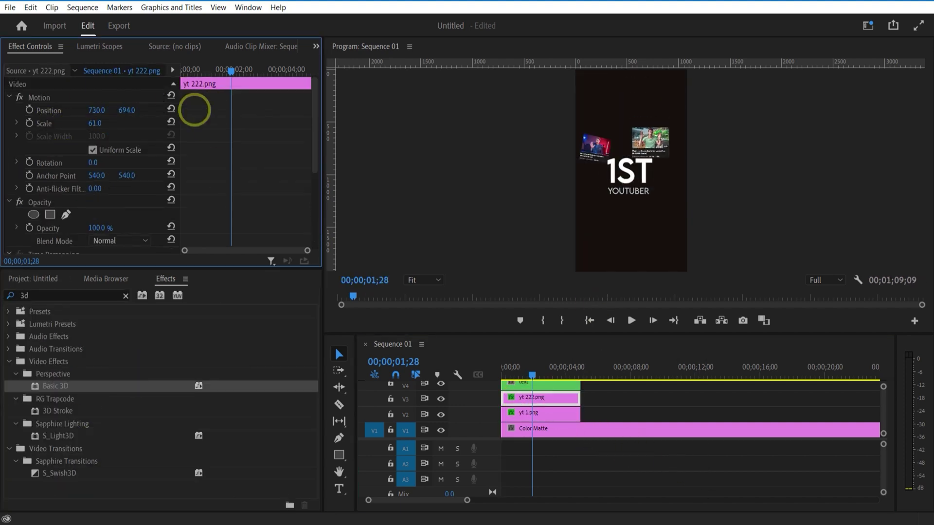
- Apply Basic 3D to yt33333.png at scale 72 and preview the thumbnail layout enlarged
{"action": "scroll", "coordinate": [114, 179], "scroll_direction": "down", "scroll_amount": 5}
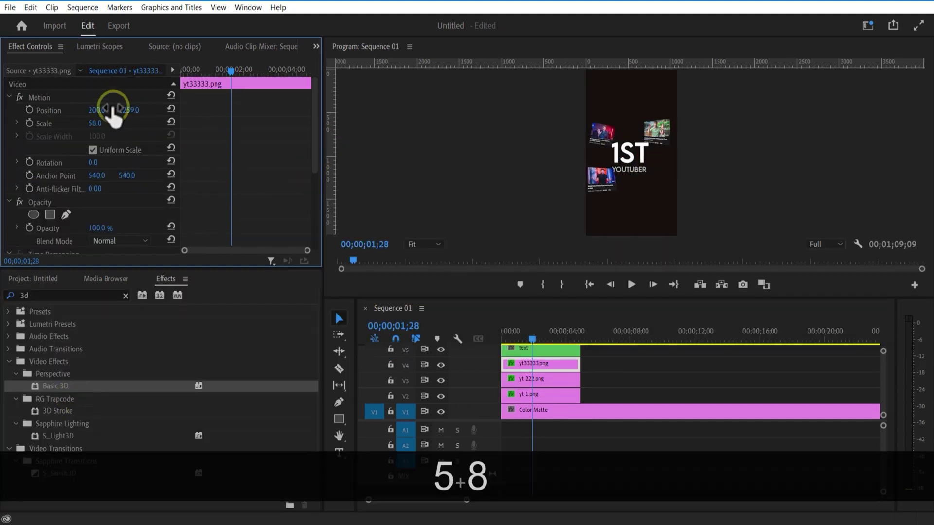
{"action": "left_click_drag", "start_coordinate": [56, 385], "coordinate": [534, 351]}
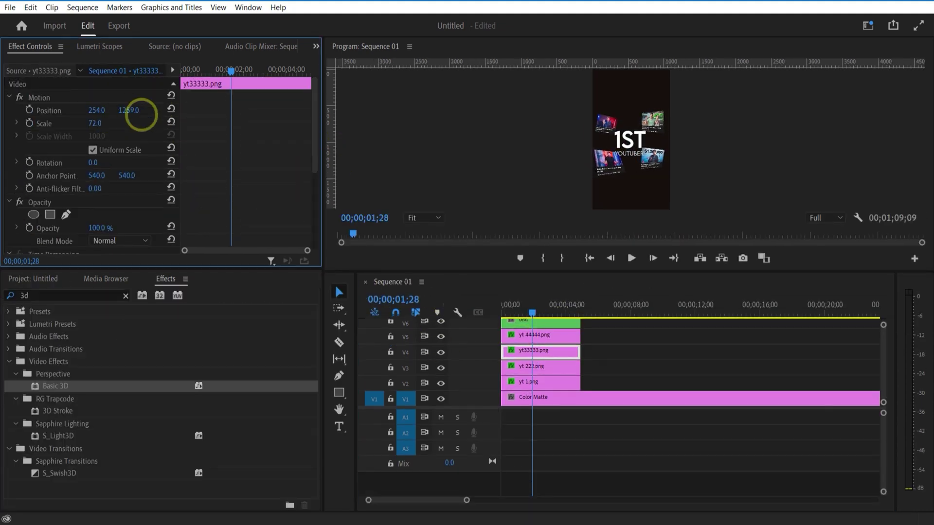
{"action": "left_click", "coordinate": [634, 180]}
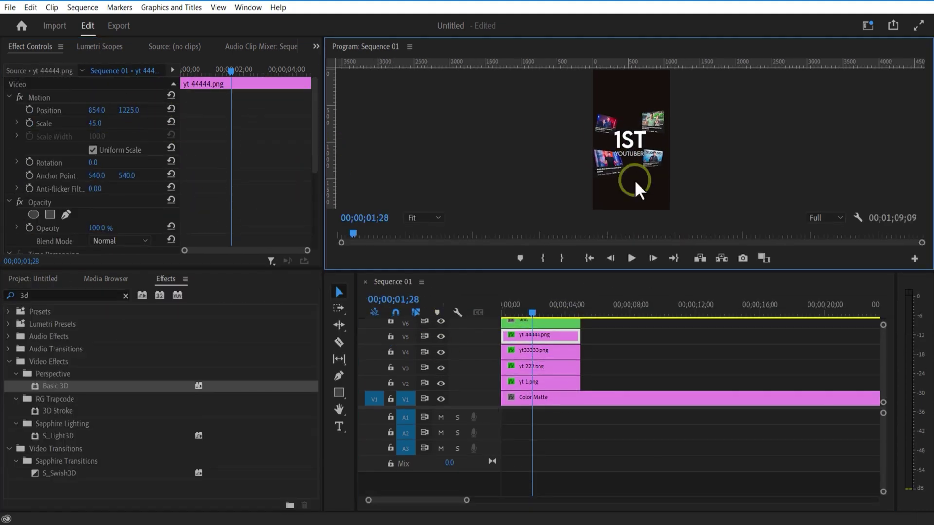
{"action": "key", "text": "grave"}
{"action": "key", "text": "grave"}
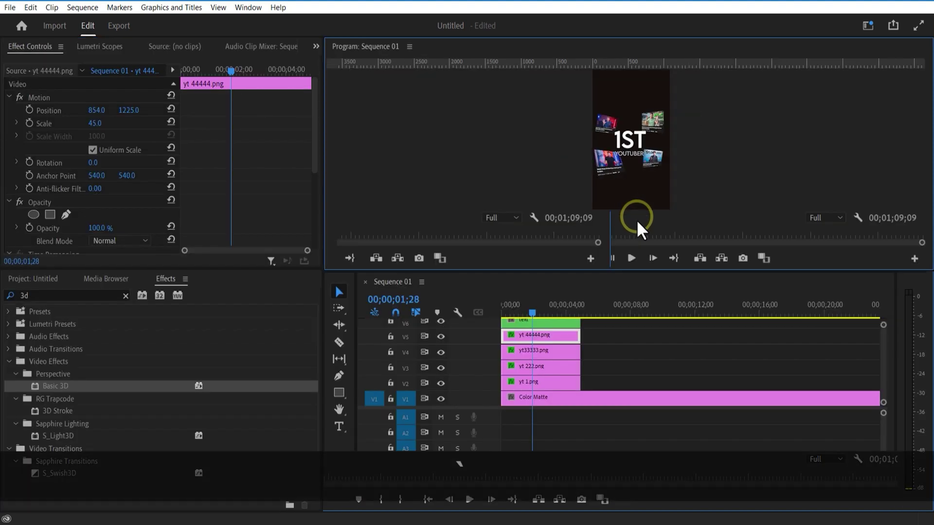
- Nest the four thumbnail clips on V2 to V5 into one sequence named yt screen shot
{"action": "left_click_drag", "start_coordinate": [597, 337], "coordinate": [549, 383]}
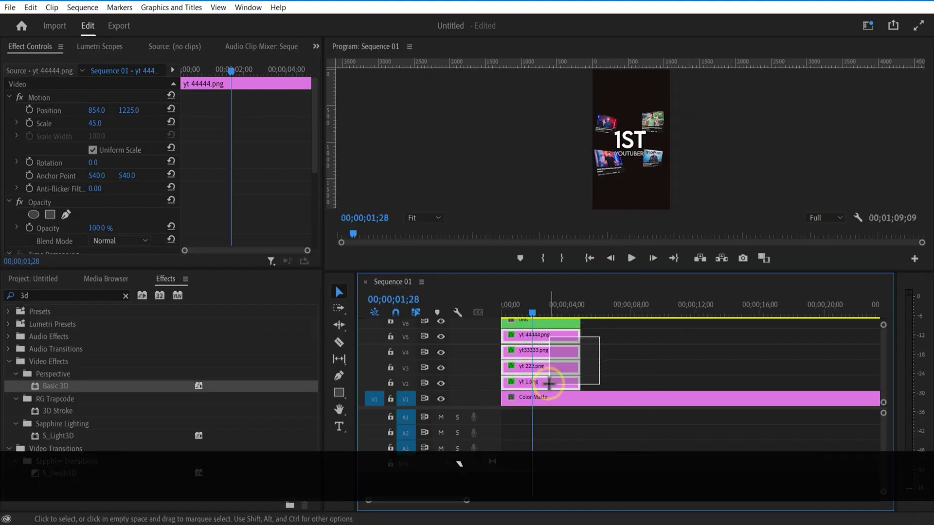
{"action": "right_click", "coordinate": [543, 336]}
{"action": "left_click", "coordinate": [620, 370]}
{"action": "type", "text": "yt "}
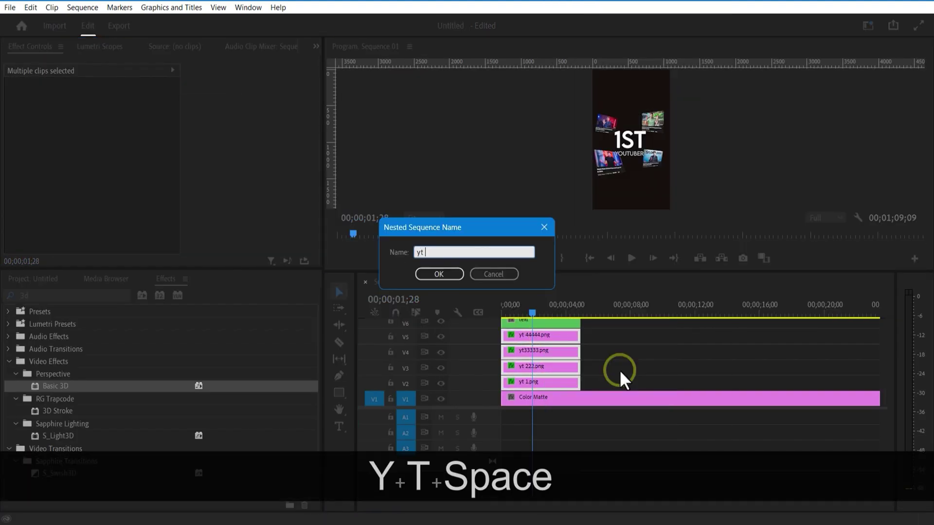
{"action": "type", "text": "screen shot"}
{"action": "left_click", "coordinate": [440, 274]}
- Move the text clip to V4 and the yt screen shot clip to V3, leaving V2 free
{"action": "left_click_drag", "start_coordinate": [550, 322], "coordinate": [550, 352]}
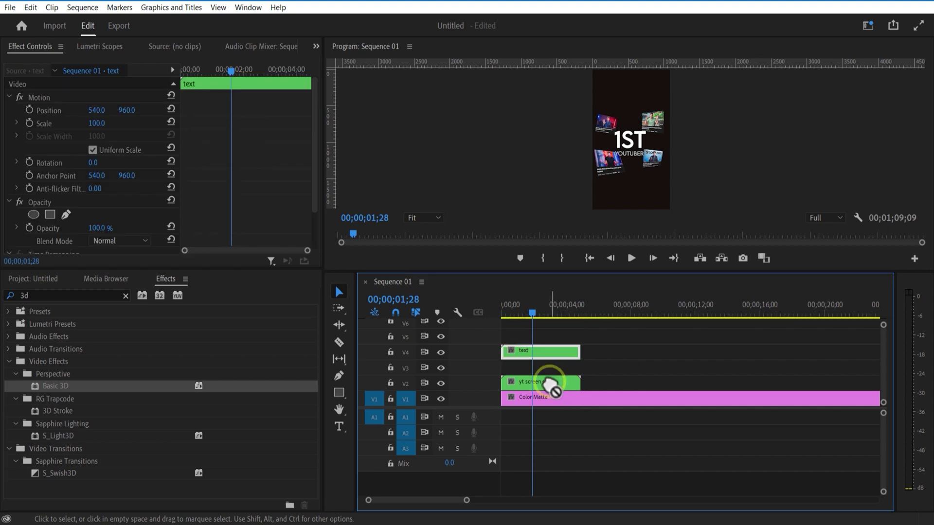
{"action": "left_click_drag", "start_coordinate": [550, 384], "coordinate": [554, 368]}
{"action": "left_click", "coordinate": [603, 360]}
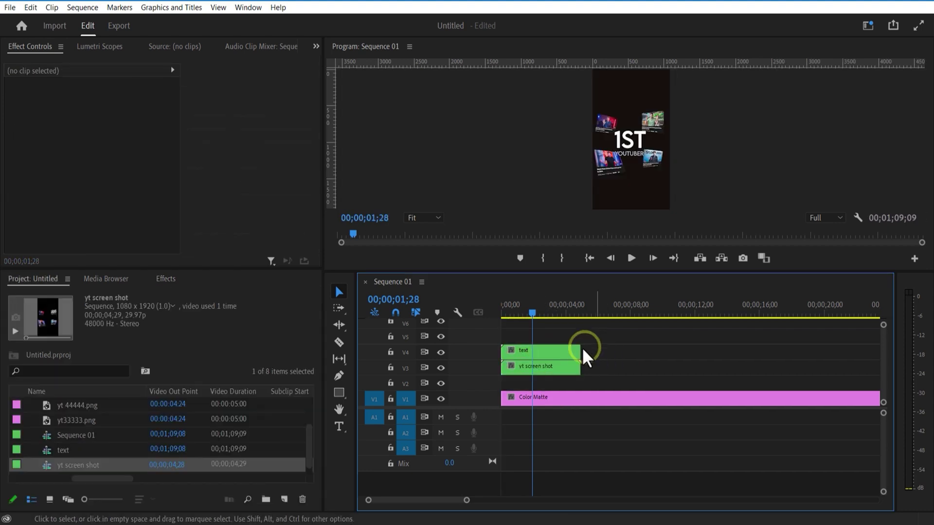
- Add a new text reading 1st near the top of the frame and raise its font size to 400
{"action": "left_click", "coordinate": [339, 426]}
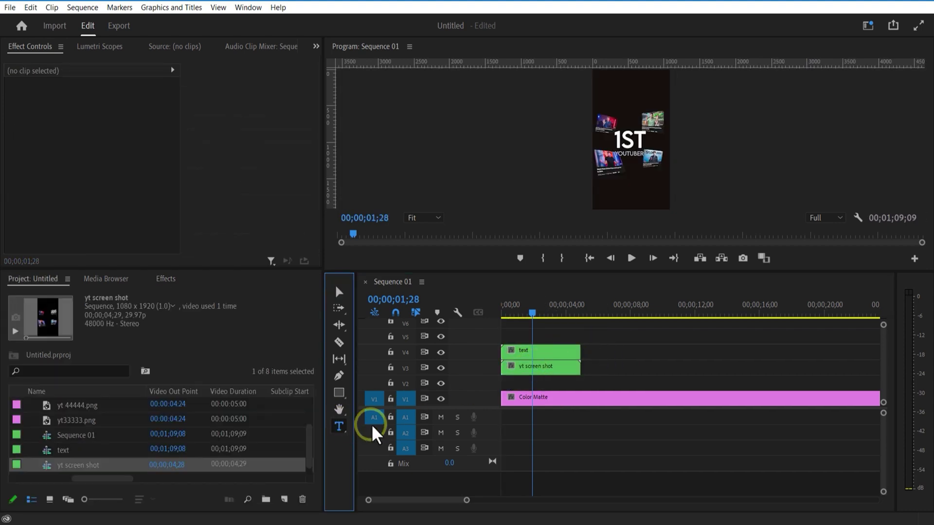
{"action": "left_click", "coordinate": [627, 102]}
{"action": "type", "text": "1st"}
{"action": "scroll", "coordinate": [122, 161], "scroll_direction": "down", "scroll_amount": 3}
{"action": "left_click_drag", "start_coordinate": [154, 128], "coordinate": [166, 135]}
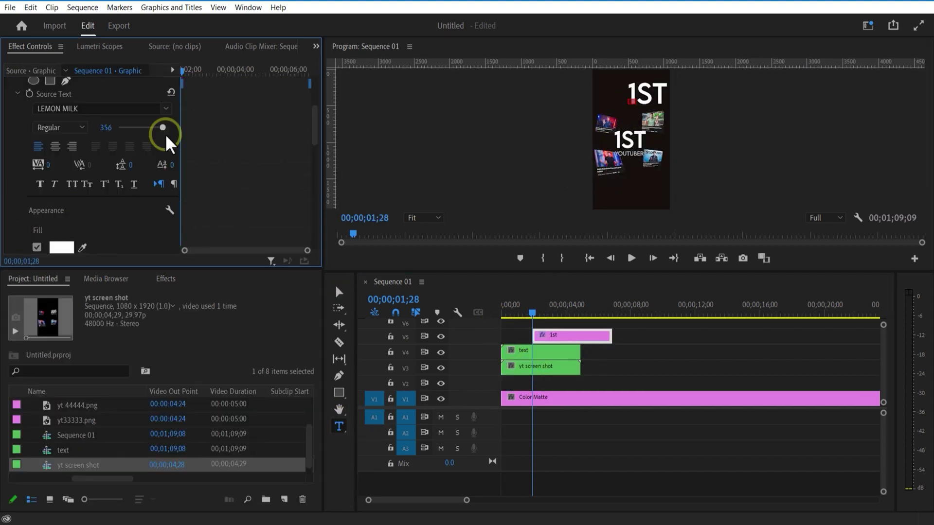
- Set the new 1st text's vector motion scale to 393 and its position to 540, 3230
{"action": "scroll", "coordinate": [167, 146], "scroll_direction": "up", "scroll_amount": 3}
{"action": "left_click_drag", "start_coordinate": [96, 123], "coordinate": [455, 129]}
{"action": "left_click_drag", "start_coordinate": [119, 110], "coordinate": [340, 109]}
- Reposition the enlarged 1st text within the frame and move its clip to V2 at the sequence start
{"action": "key", "text": "v"}
{"action": "left_click_drag", "start_coordinate": [647, 141], "coordinate": [650, 192]}
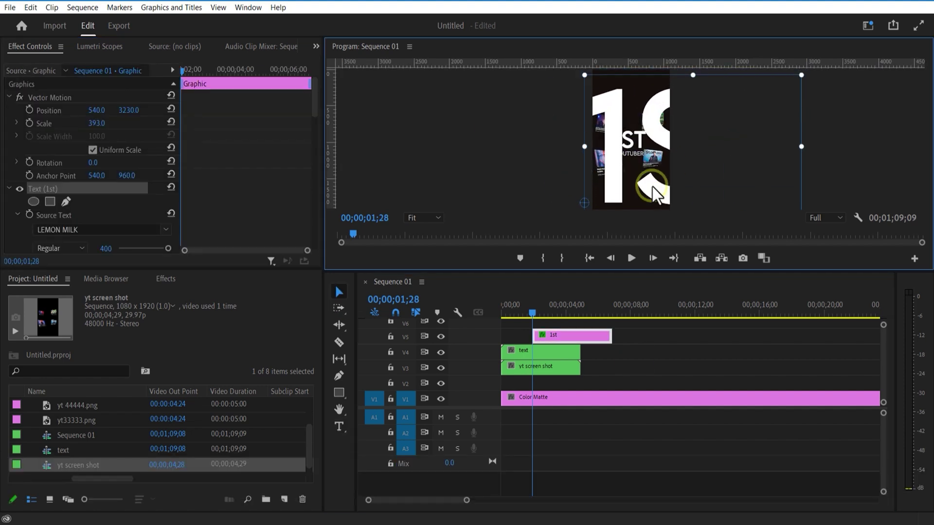
{"action": "left_click_drag", "start_coordinate": [569, 339], "coordinate": [544, 384]}
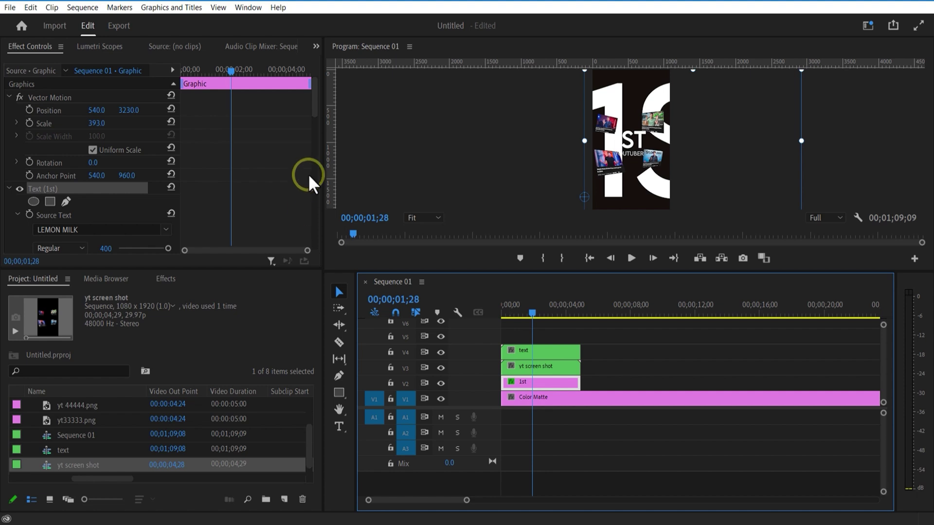
- Turn off the large 1st text's fill and turn on its stroke
{"action": "left_click_drag", "start_coordinate": [312, 110], "coordinate": [310, 159]}
{"action": "left_click", "coordinate": [66, 157]}
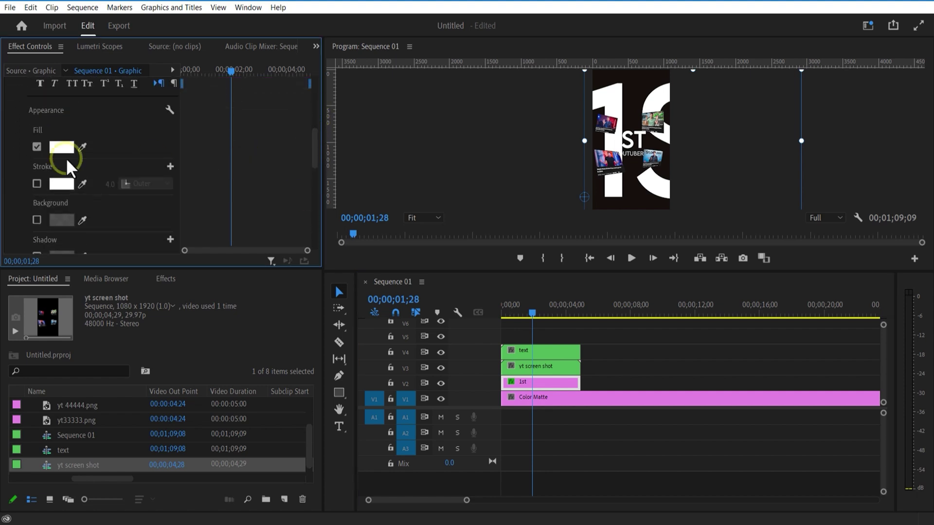
{"action": "left_click", "coordinate": [36, 147]}
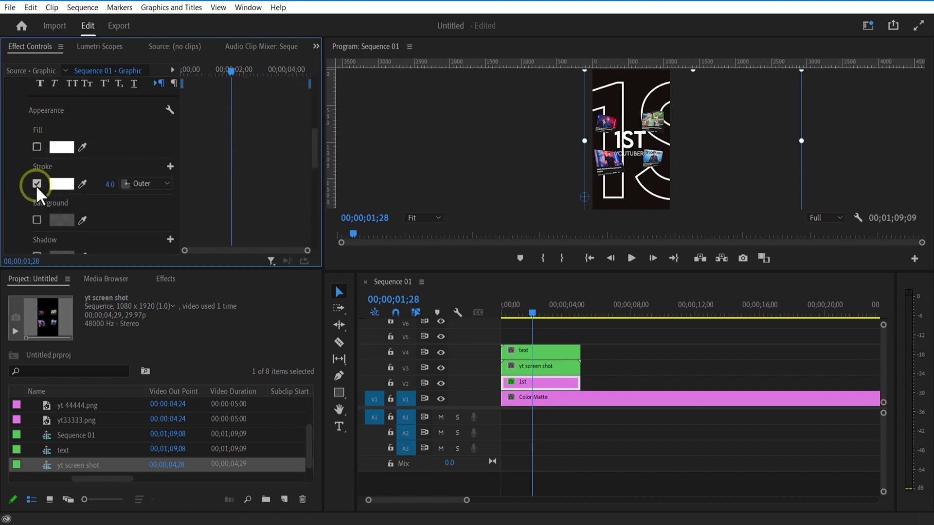
- Change the large 1st text's stroke to bright red and set the stroke width to 2
{"action": "left_click", "coordinate": [66, 183]}
{"action": "left_click", "coordinate": [470, 340]}
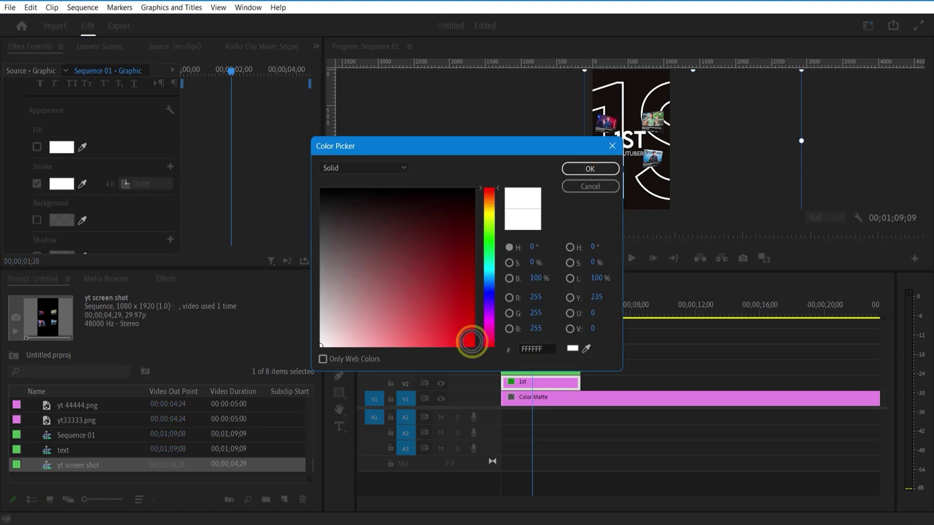
{"action": "left_click", "coordinate": [581, 169]}
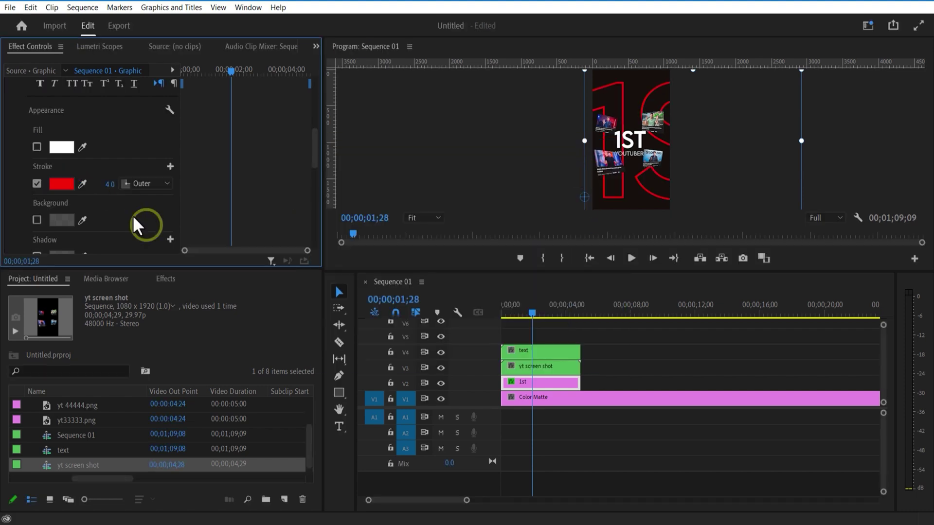
{"action": "left_click", "coordinate": [128, 165]}
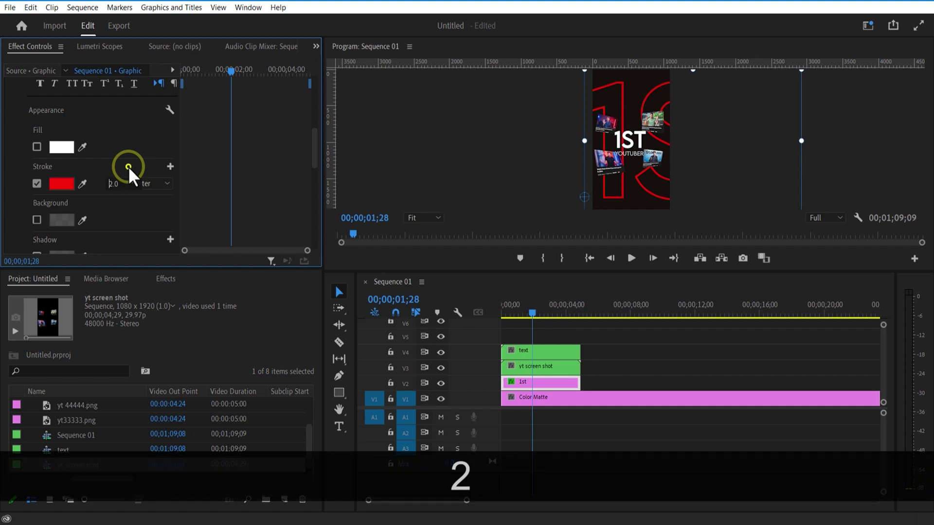
- Lower the large outlined 1st text's opacity to 8%
{"action": "scroll", "coordinate": [89, 188], "scroll_direction": "up", "scroll_amount": 6}
{"action": "scroll", "coordinate": [89, 186], "scroll_direction": "down", "scroll_amount": 10}
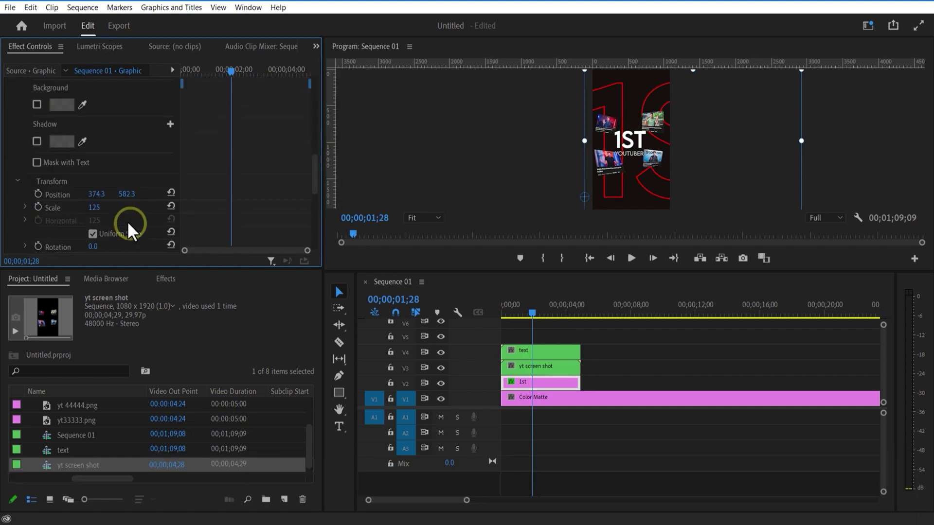
{"action": "left_click_drag", "start_coordinate": [108, 210], "coordinate": [33, 221]}
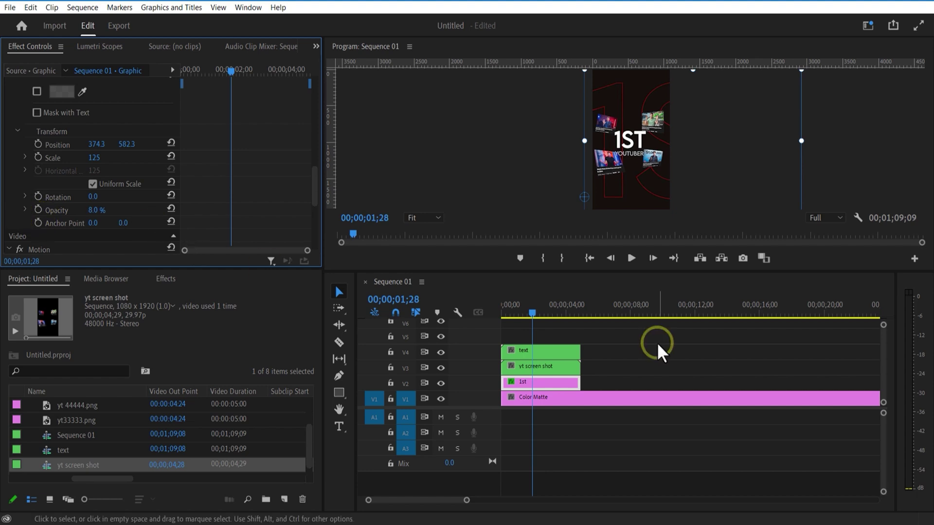
{"action": "left_click", "coordinate": [628, 340]}
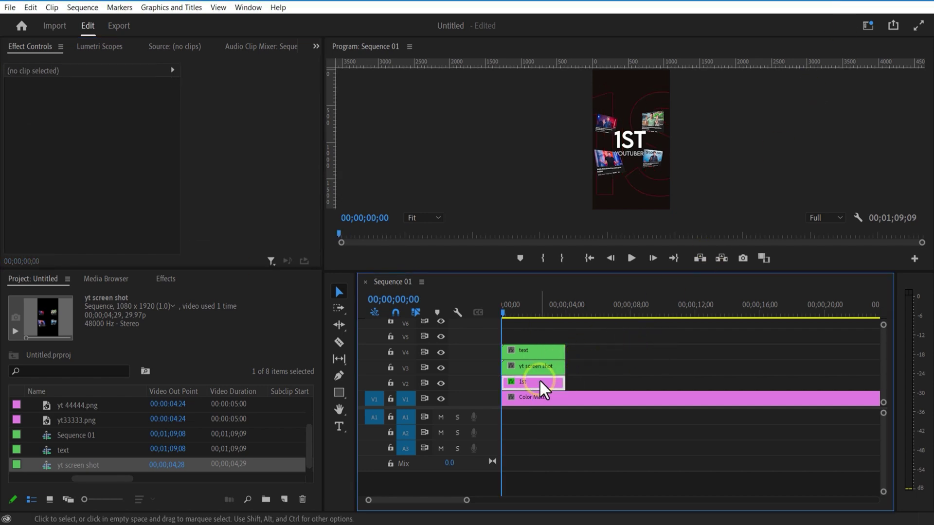
- Open the nested text sequence for editing
{"action": "left_click", "coordinate": [535, 369]}
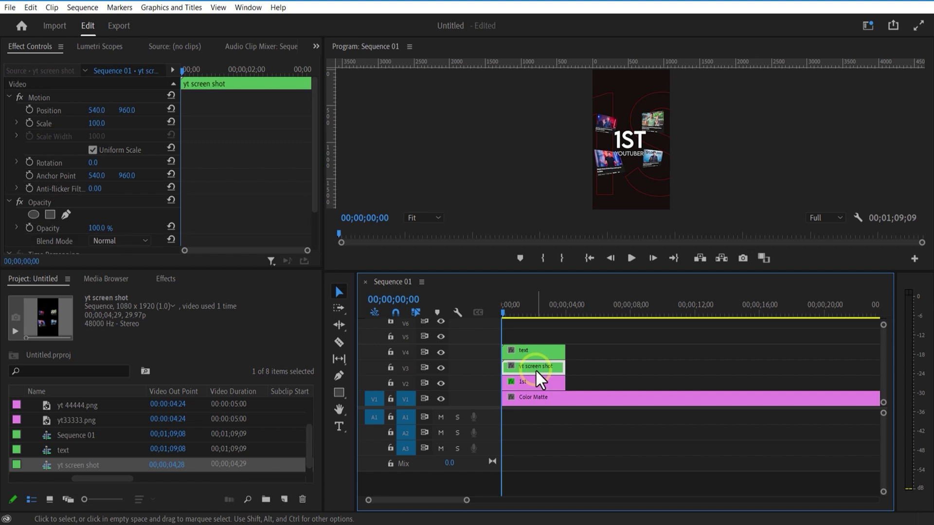
{"action": "left_click", "coordinate": [521, 348]}
{"action": "double_click", "coordinate": [526, 351]}
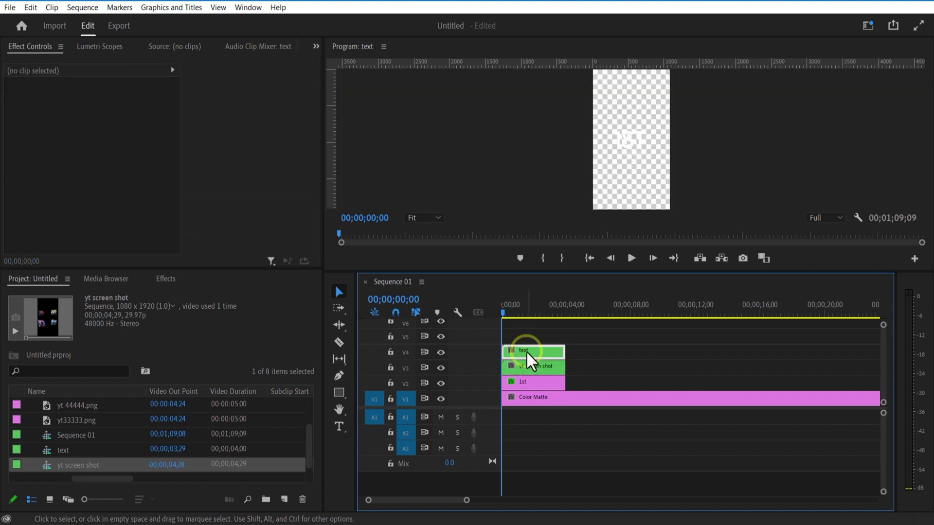
{"action": "left_click", "coordinate": [339, 478]}
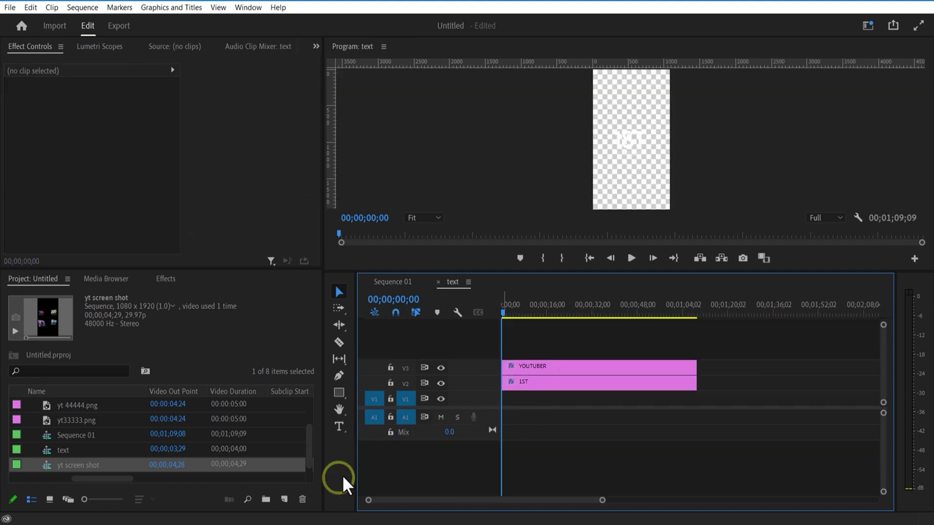
- Create a 1080 x 1920 black video and place it on V1, extended to the end of the YOUTUBER and 1ST clips
{"action": "left_click", "coordinate": [284, 500]}
{"action": "left_click", "coordinate": [311, 438]}
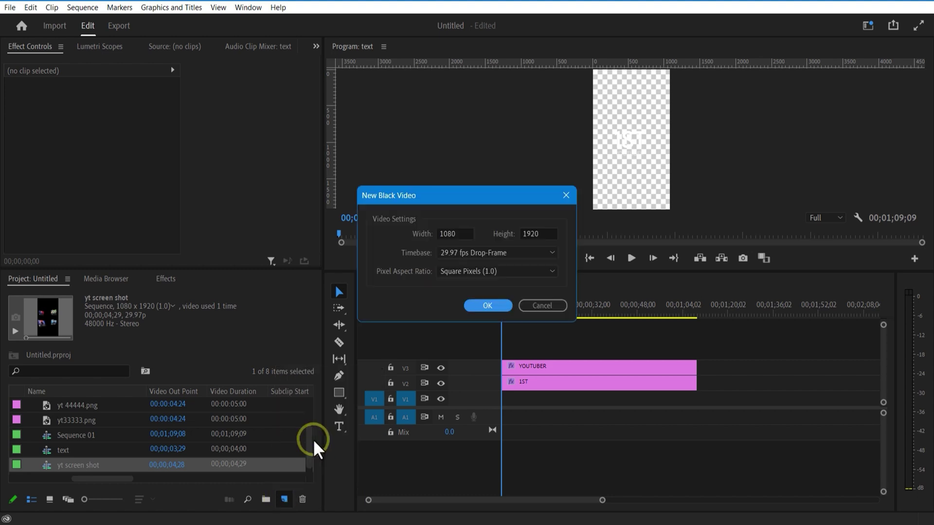
{"action": "left_click", "coordinate": [466, 310]}
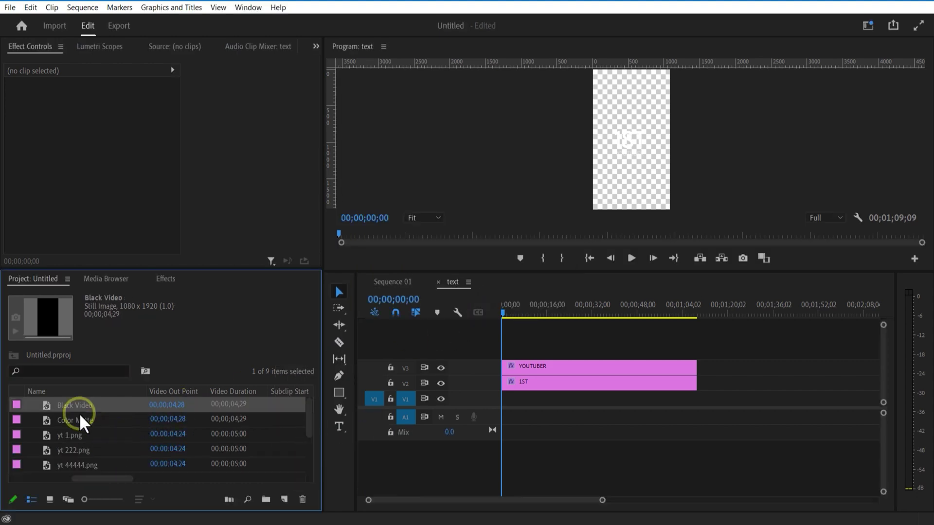
{"action": "left_click_drag", "start_coordinate": [246, 418], "coordinate": [696, 398]}
- Keyframe the 1ST clip's drop shadow opacity at 100% on the first frame and 0% shortly after it
{"action": "left_click", "coordinate": [535, 382]}
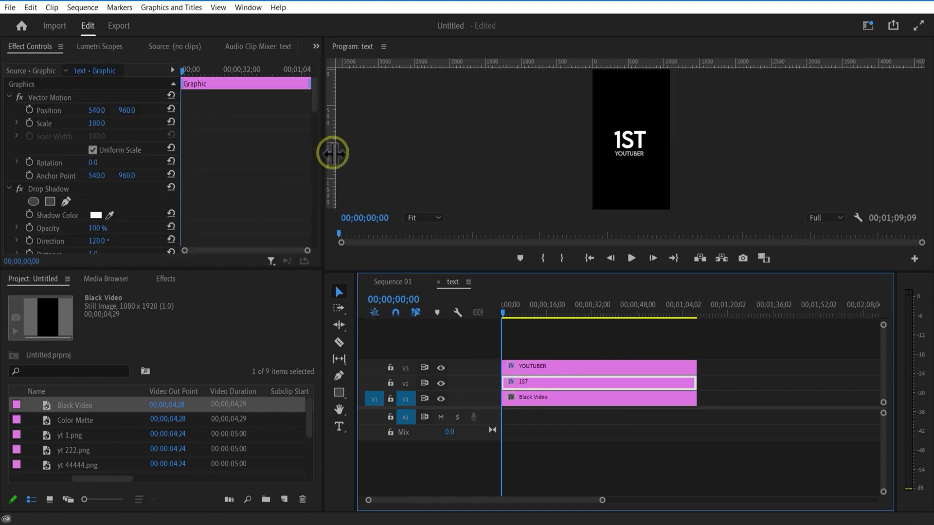
{"action": "mouse_move", "coordinate": [315, 104]}
{"action": "left_mouse_down"}
{"action": "mouse_move", "coordinate": [312, 121]}
{"action": "mouse_move", "coordinate": [312, 109]}
{"action": "left_mouse_up"}
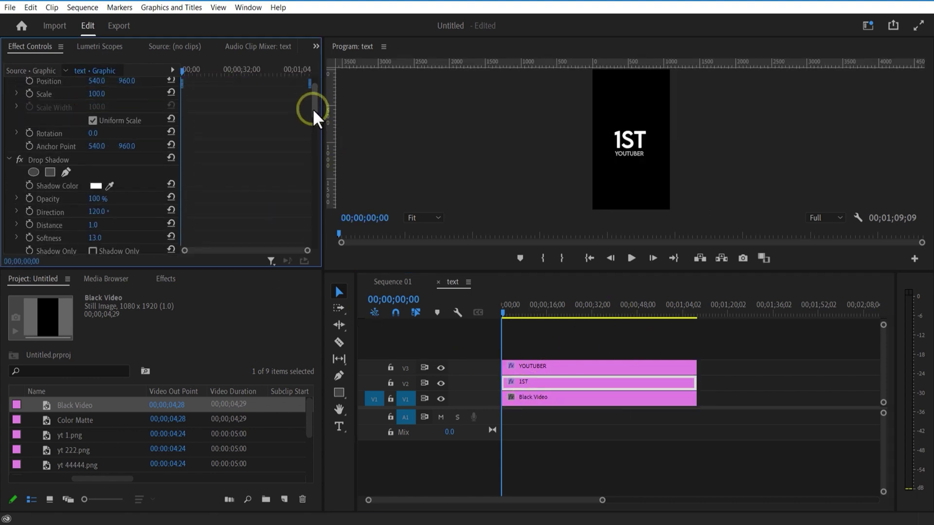
{"action": "left_click", "coordinate": [29, 199]}
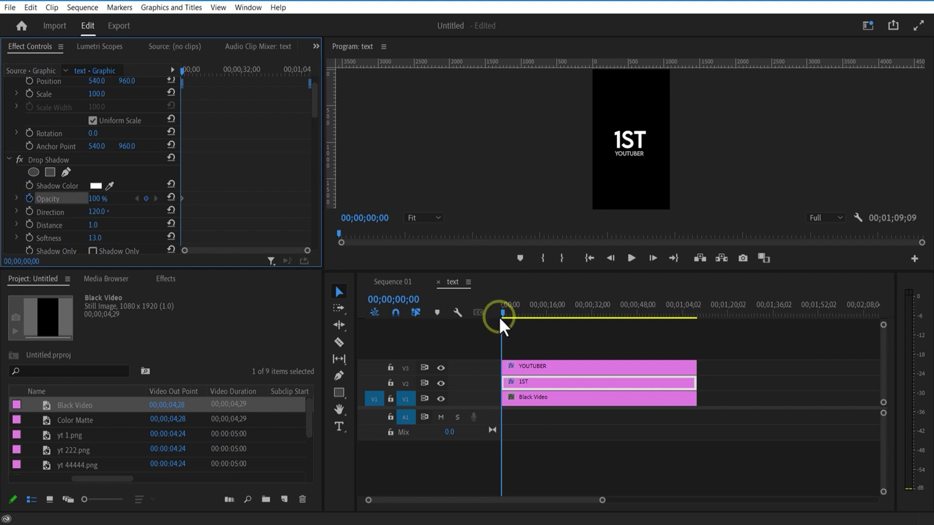
{"action": "mouse_move", "coordinate": [185, 69]}
{"action": "left_mouse_down"}
{"action": "mouse_move", "coordinate": [177, 66]}
{"action": "mouse_move", "coordinate": [185, 69]}
{"action": "left_mouse_up"}
{"action": "left_click_drag", "start_coordinate": [94, 198], "coordinate": [4, 199]}
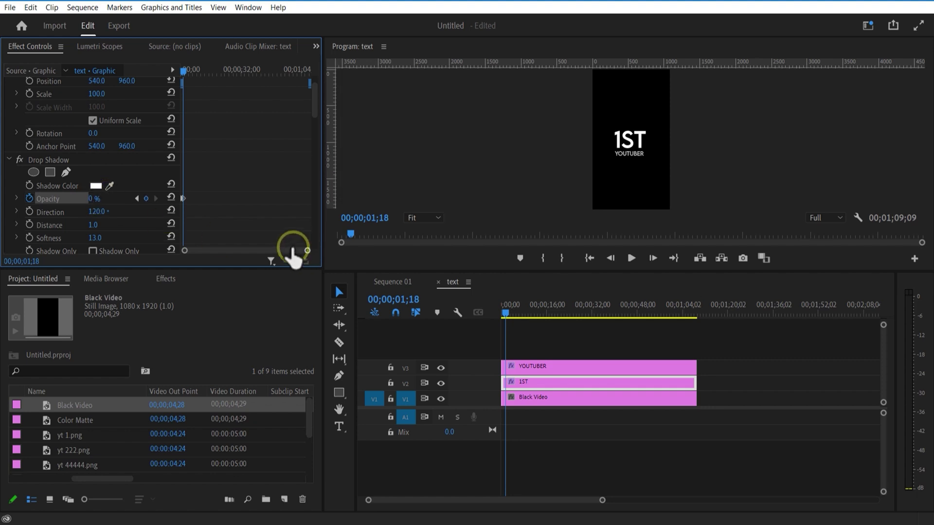
{"action": "left_click_drag", "start_coordinate": [306, 250], "coordinate": [267, 249]}
{"action": "left_click_drag", "start_coordinate": [229, 71], "coordinate": [191, 71]}
{"action": "left_click_drag", "start_coordinate": [229, 198], "coordinate": [191, 198]}
- Add a 100% shadow opacity keyframe at 00;00;00;20 and paste copies of the opacity keyframes further along to repeat the flicker
{"action": "left_click_drag", "start_coordinate": [191, 71], "coordinate": [202, 71]}
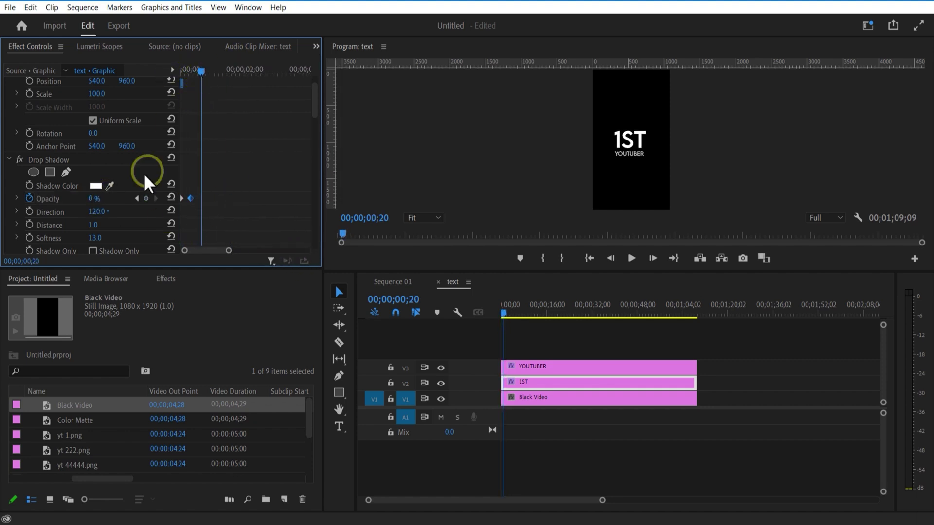
{"action": "left_click_drag", "start_coordinate": [286, 219], "coordinate": [285, 219]}
{"action": "left_click_drag", "start_coordinate": [214, 193], "coordinate": [168, 205]}
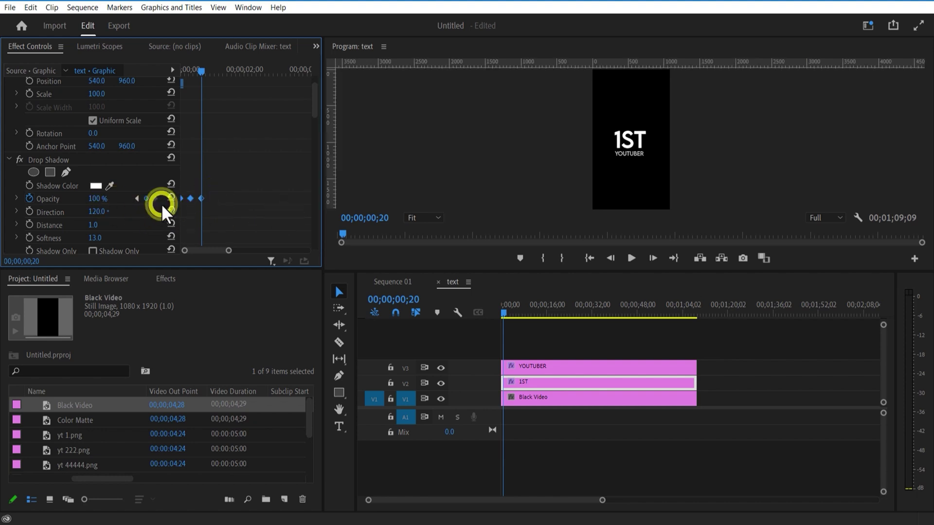
{"action": "key", "text": "ctrl+c"}
{"action": "left_click_drag", "start_coordinate": [211, 78], "coordinate": [212, 81]}
{"action": "key", "text": "ctrl+v"}
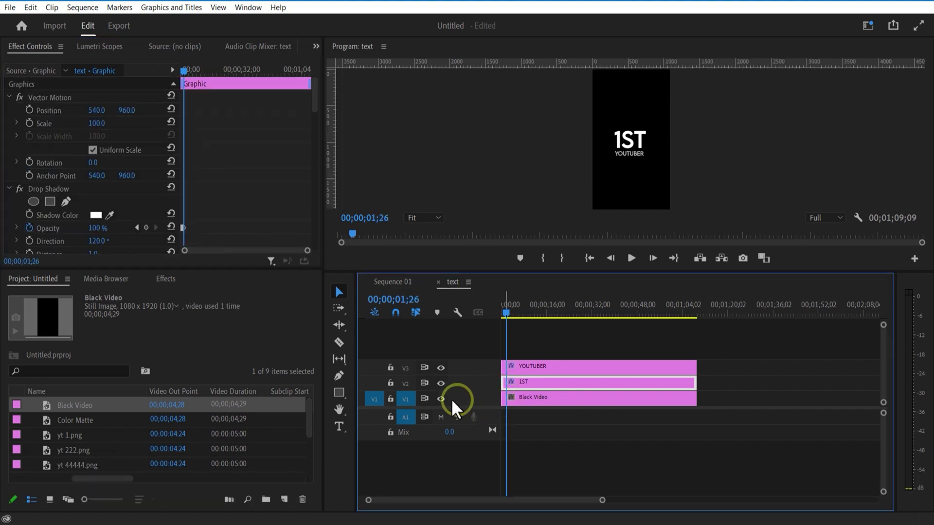
- Hide the Black Video track V1 and return to Sequence 01, closing the nested text sequence
{"action": "left_click", "coordinate": [441, 398]}
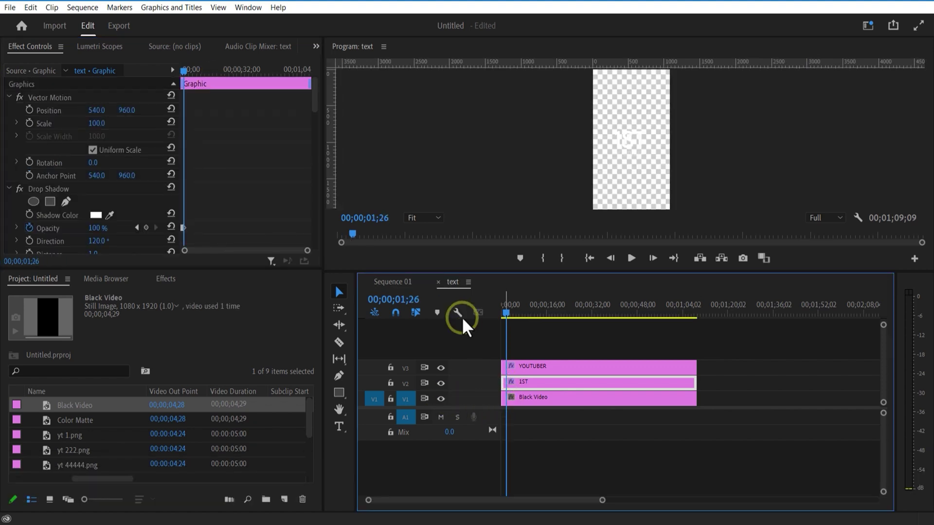
{"action": "left_click", "coordinate": [395, 282]}
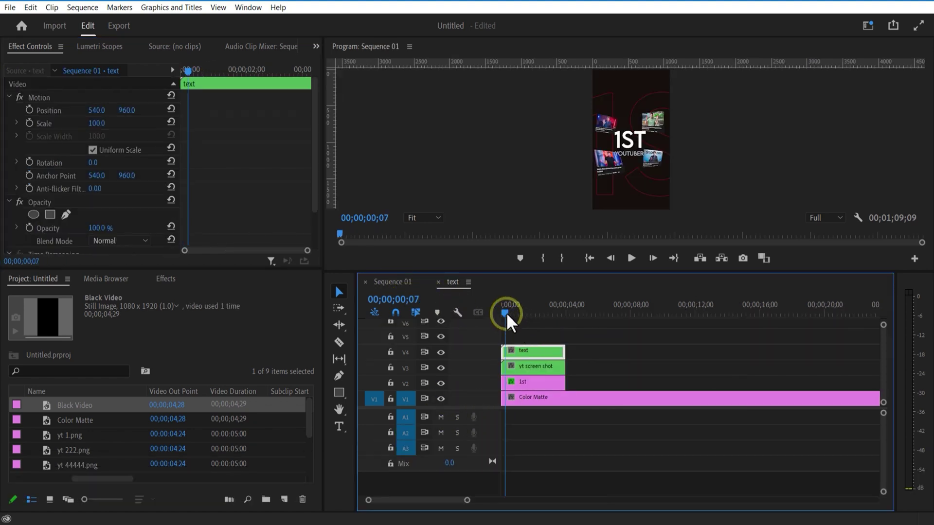
{"action": "left_click", "coordinate": [426, 282]}
{"action": "left_click", "coordinate": [437, 281]}
- Keyframe the text clip's start at 00;00;00;00 with a rotation of 30° and a scale of 1050
{"action": "left_click", "coordinate": [524, 346]}
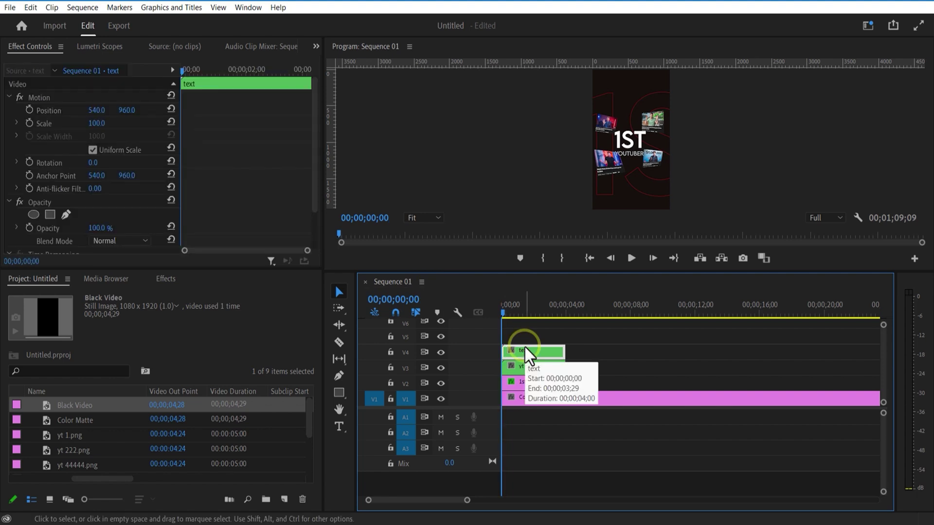
{"action": "left_click", "coordinate": [111, 241]}
{"action": "left_click", "coordinate": [29, 163]}
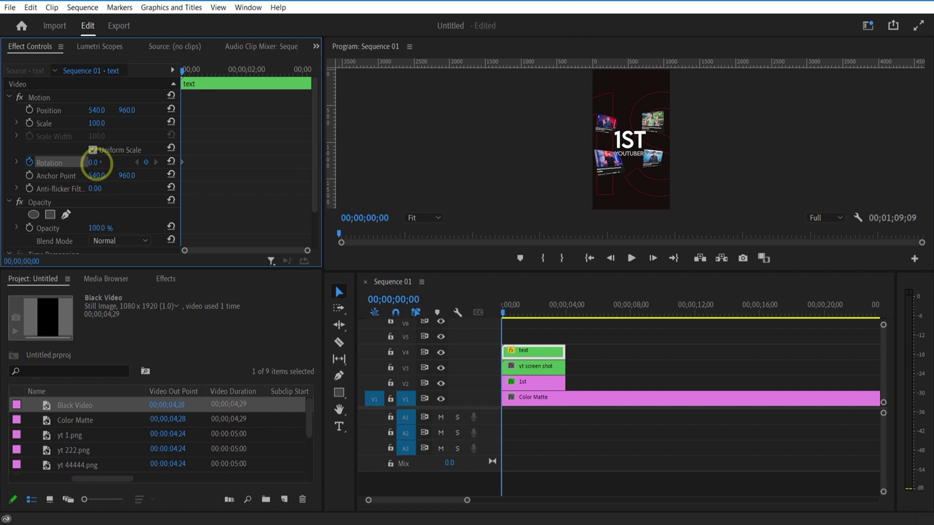
{"action": "left_click_drag", "start_coordinate": [94, 162], "coordinate": [123, 175]}
{"action": "left_click_drag", "start_coordinate": [96, 123], "coordinate": [696, 196]}
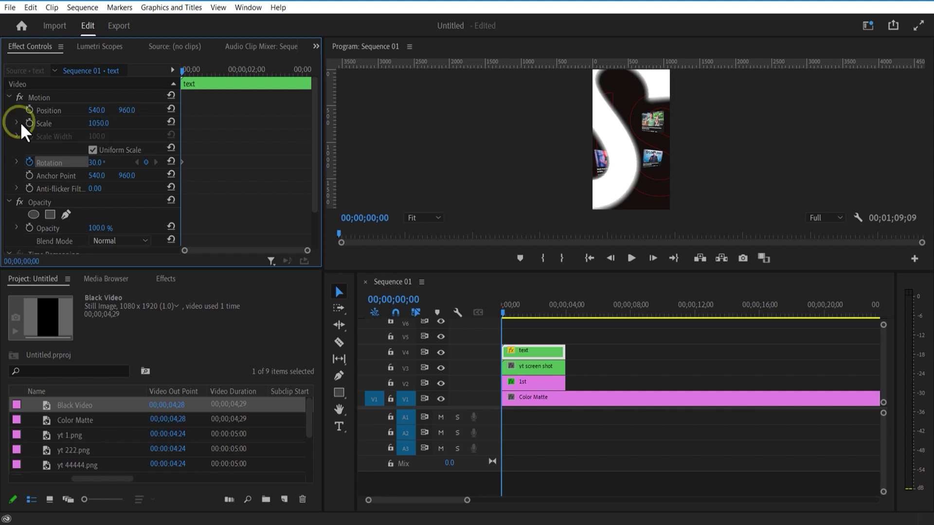
{"action": "left_click", "coordinate": [30, 123]}
- Keyframe the text clip at 00;00;00;20 with scale 100 and rotation 0, and return to the first frame
{"action": "left_click_drag", "start_coordinate": [183, 71], "coordinate": [202, 73]}
{"action": "left_click_drag", "start_coordinate": [98, 123], "coordinate": [42, 148]}
{"action": "left_click", "coordinate": [95, 162]}
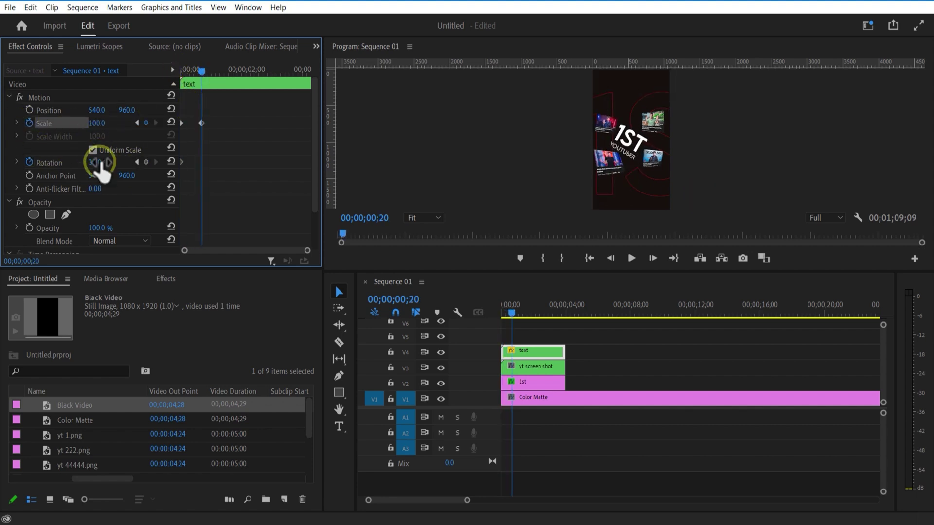
{"action": "type", "text": "0"}
{"action": "left_click", "coordinate": [182, 72]}
{"action": "mouse_move", "coordinate": [179, 75]}
{"action": "left_mouse_down"}
{"action": "mouse_move", "coordinate": [209, 84]}
{"action": "mouse_move", "coordinate": [164, 84]}
{"action": "left_mouse_up"}
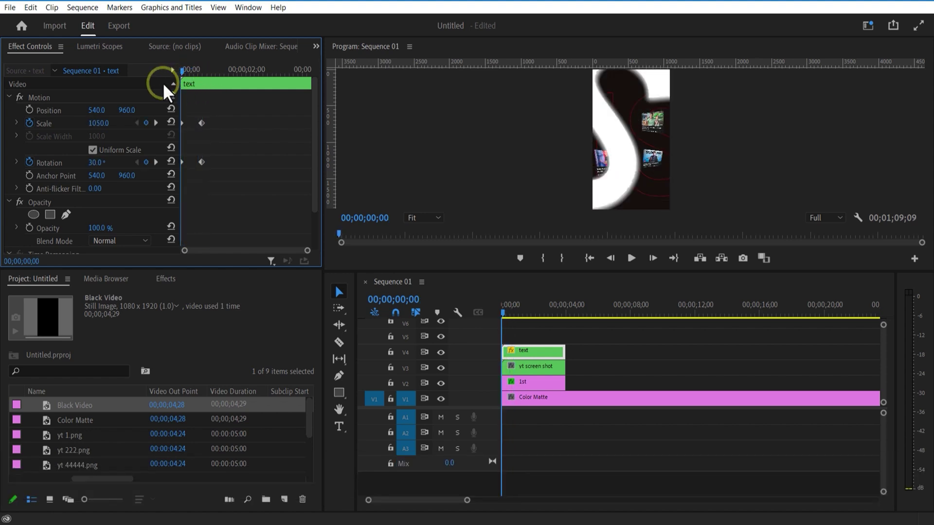
- Play back the text clip's zoom and rotation animation and return to the start
{"action": "left_click", "coordinate": [630, 259]}
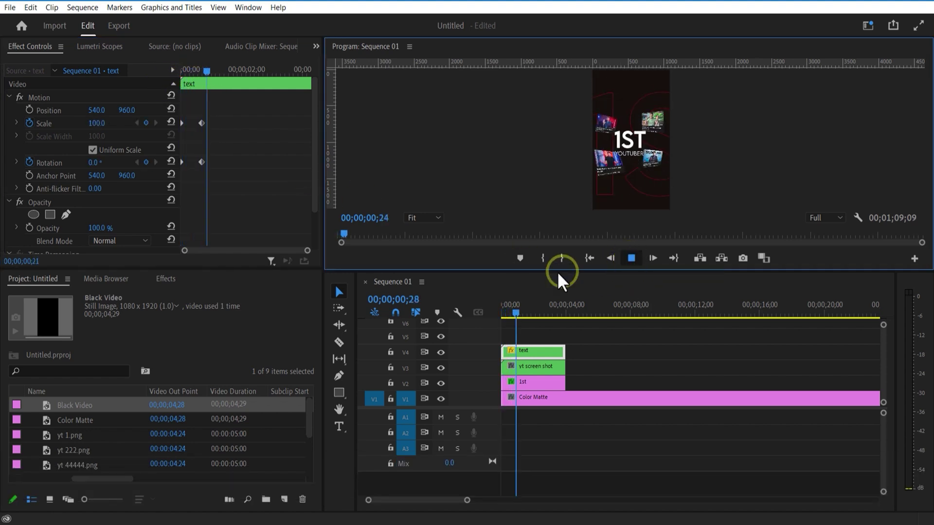
{"action": "left_click", "coordinate": [203, 94]}
{"action": "left_click_drag", "start_coordinate": [209, 73], "coordinate": [170, 83]}
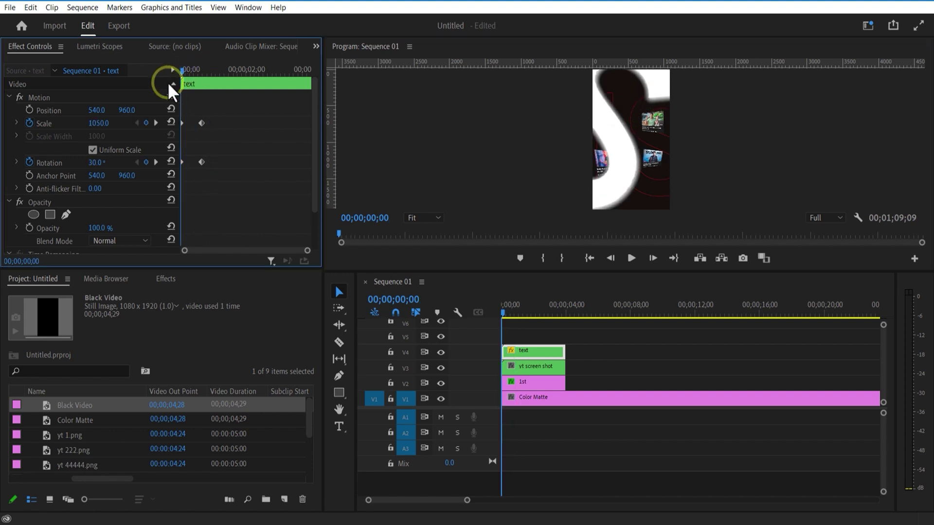
- Keyframe the yt screen shot clip at its first frame with a rotation of 30° and a scale of 1050
{"action": "left_click", "coordinate": [520, 368]}
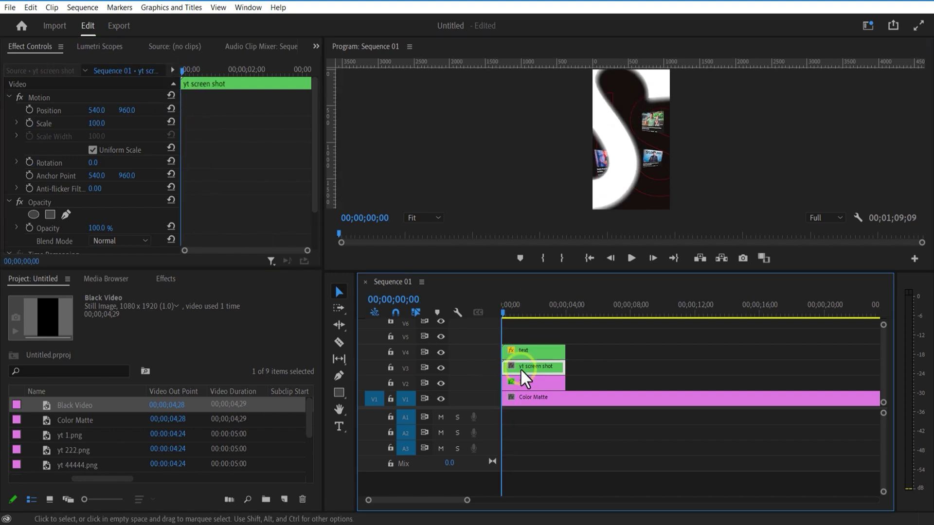
{"action": "left_click", "coordinate": [134, 231]}
{"action": "left_click", "coordinate": [30, 123]}
{"action": "left_click", "coordinate": [29, 162]}
{"action": "left_click", "coordinate": [93, 162]}
{"action": "type", "text": "30"}
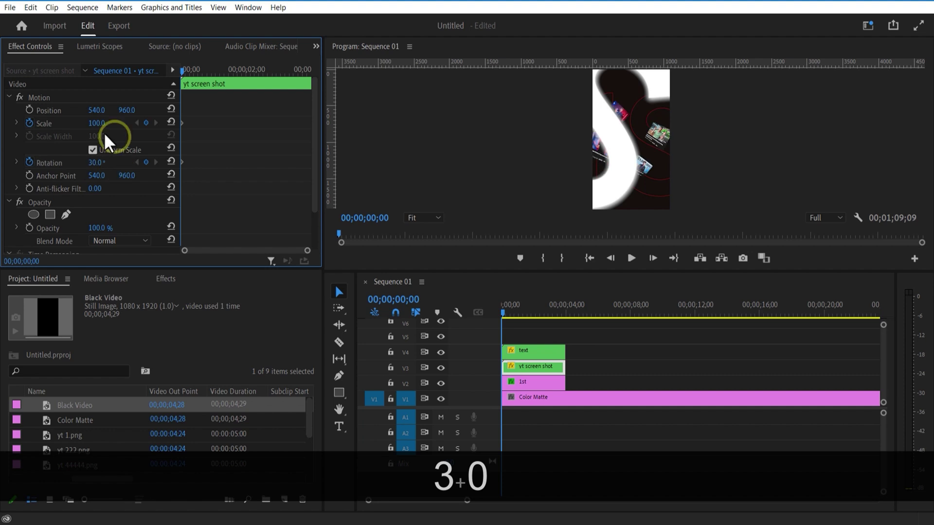
{"action": "left_click", "coordinate": [533, 351]}
{"action": "left_click", "coordinate": [532, 367]}
{"action": "left_click", "coordinate": [96, 123]}
{"action": "type", "text": "1050"}
{"action": "left_click", "coordinate": [131, 98]}
- Keyframe the yt screen shot clip to scale 100 and rotation 0 at the same time as the text clip's second keyframes
{"action": "left_click", "coordinate": [532, 351]}
{"action": "left_click_drag", "start_coordinate": [183, 73], "coordinate": [202, 76]}
{"action": "left_click_drag", "start_coordinate": [514, 312], "coordinate": [504, 316]}
{"action": "left_click", "coordinate": [531, 369]}
{"action": "left_click", "coordinate": [96, 123]}
{"action": "type", "text": "100"}
{"action": "left_click", "coordinate": [94, 162]}
{"action": "type", "text": "0"}
{"action": "left_click", "coordinate": [132, 182]}
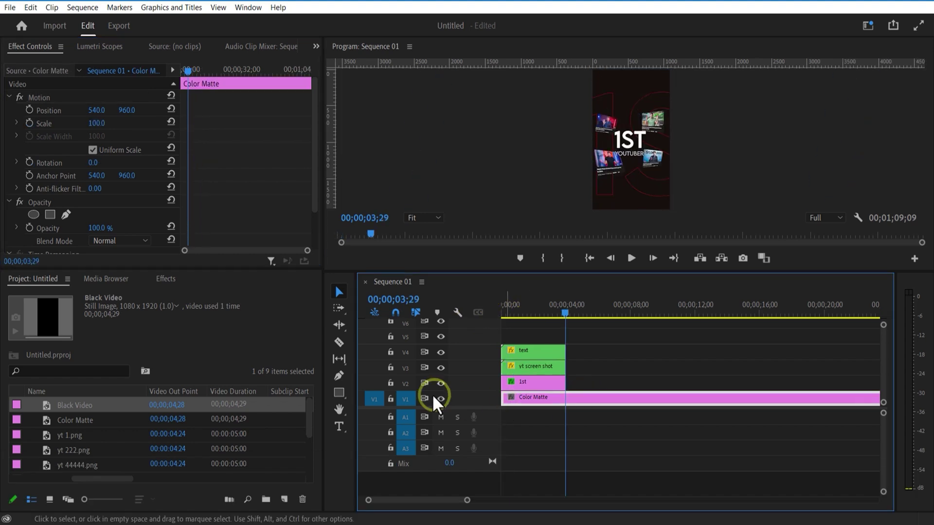
- Cut the Color Matte at 00;00;03;29, level with the other clips' end, and delete the remainder
{"action": "left_click", "coordinate": [339, 343]}
{"action": "left_click", "coordinate": [566, 398]}
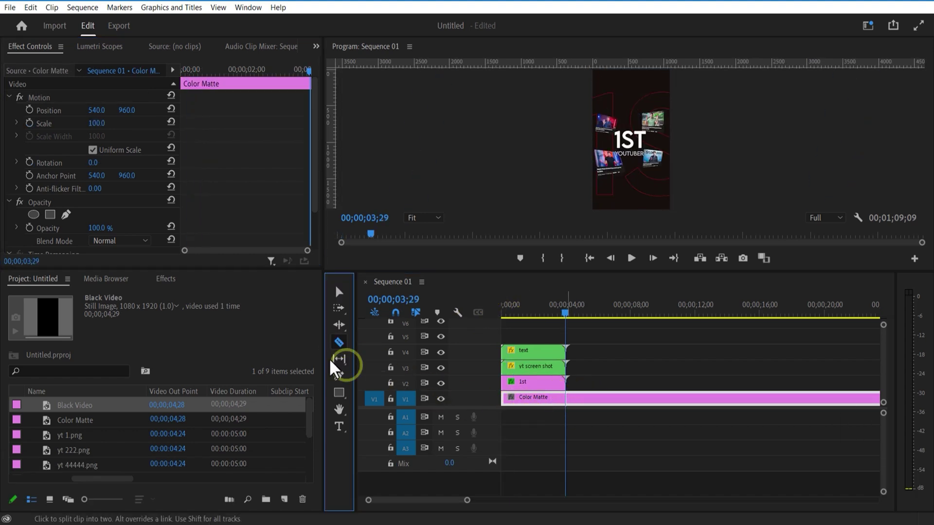
{"action": "left_click", "coordinate": [338, 292]}
{"action": "left_click", "coordinate": [580, 397]}
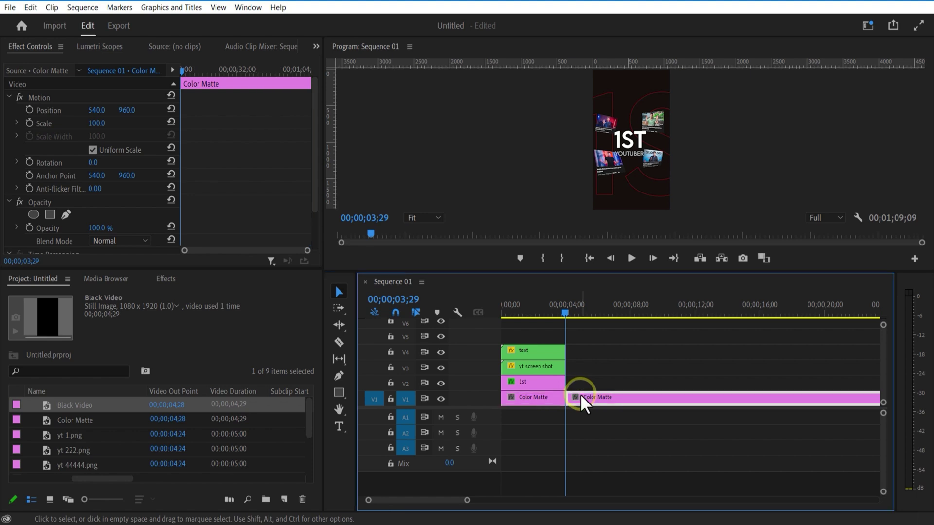
{"action": "key", "text": "Delete"}
- Nest the 1st and Color Matte clips into a sequence named bg, positioned on V2
{"action": "left_click_drag", "start_coordinate": [571, 406], "coordinate": [547, 386]}
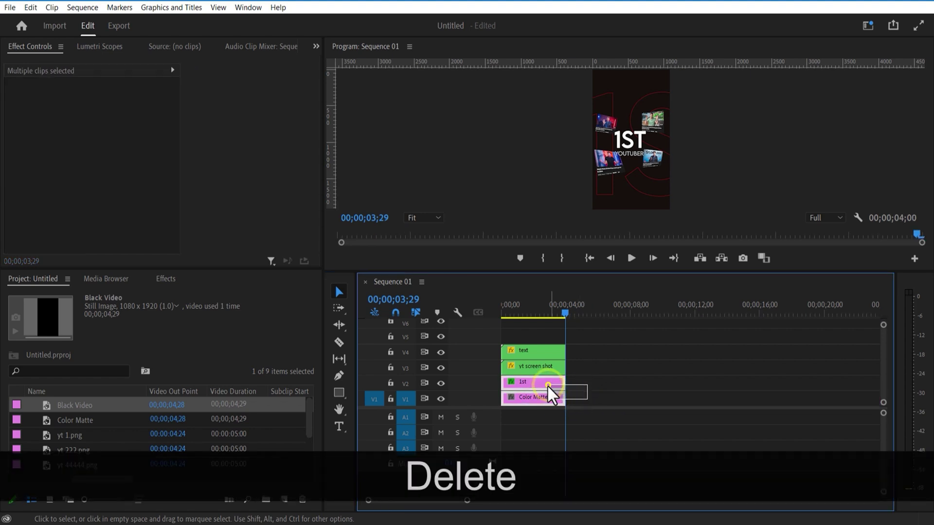
{"action": "right_click", "coordinate": [546, 387]}
{"action": "left_click", "coordinate": [578, 290]}
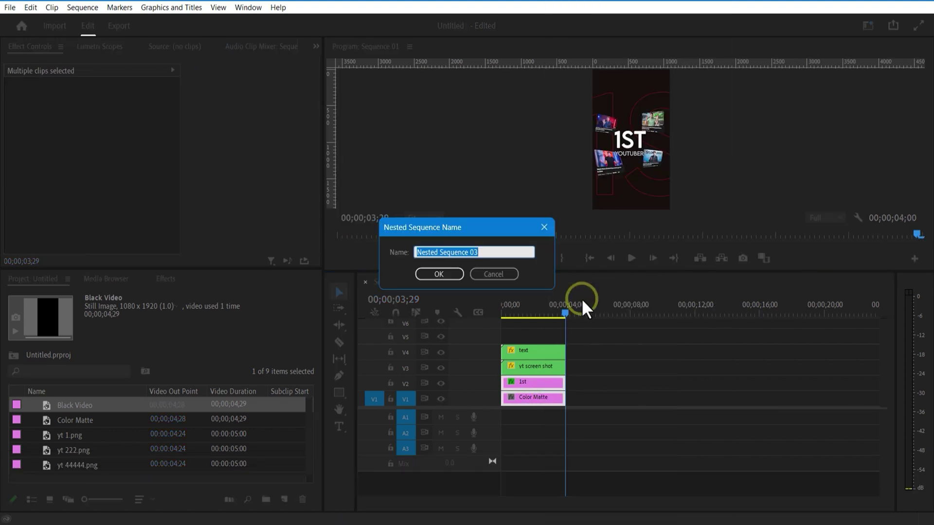
{"action": "type", "text": "bg"}
{"action": "left_click", "coordinate": [439, 273]}
{"action": "mouse_move", "coordinate": [532, 371]}
{"action": "left_mouse_down"}
{"action": "mouse_move", "coordinate": [538, 402]}
{"action": "mouse_move", "coordinate": [526, 383]}
{"action": "left_mouse_up"}
{"action": "left_click", "coordinate": [576, 340]}
- Import 4822860-hd_1920_1080_30fps.mp4 and place it on V1 starting at 00;00;01;01
{"action": "left_click_drag", "start_coordinate": [565, 314], "coordinate": [517, 324]}
{"action": "left_click", "coordinate": [541, 383]}
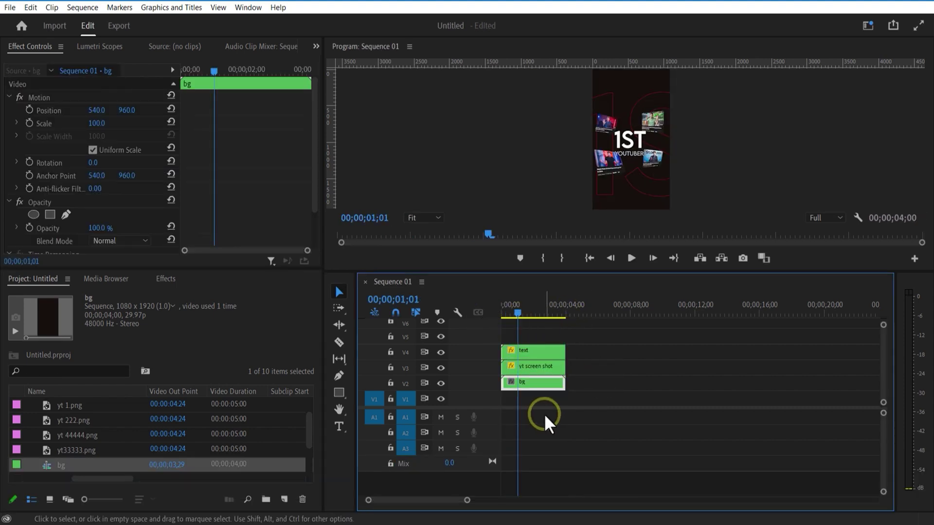
{"action": "right_click", "coordinate": [35, 416]}
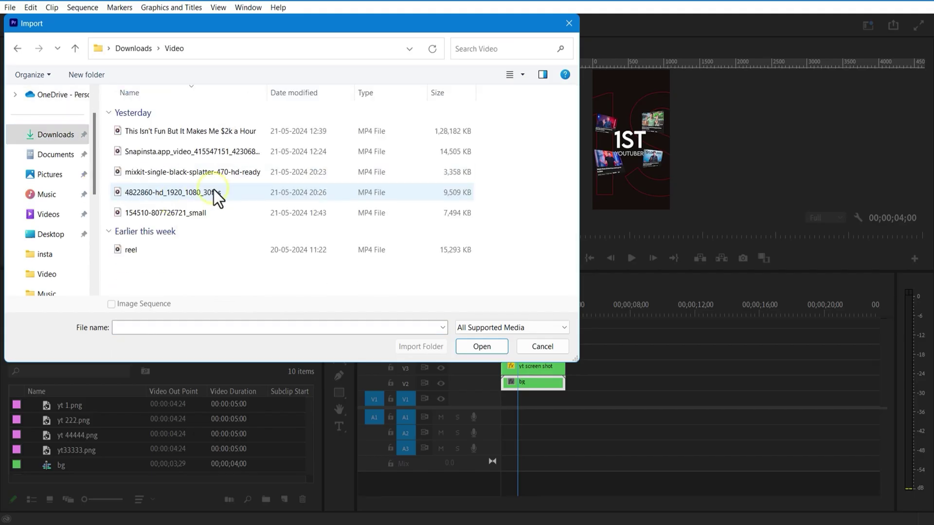
{"action": "left_click", "coordinate": [477, 319]}
- Rename the imported video clip paper texture and delete its audio
{"action": "type", "text": "paper te"}
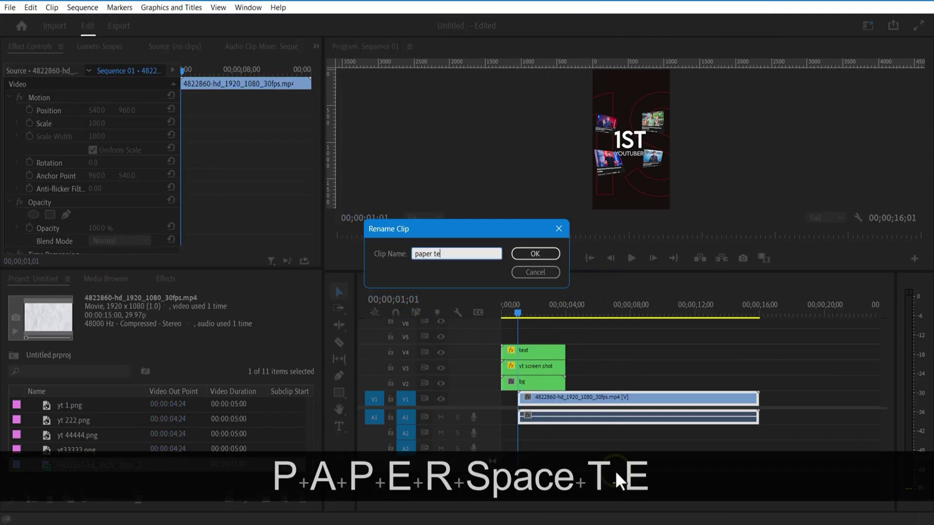
{"action": "type", "text": "xture"}
{"action": "key", "text": "Return"}
{"action": "left_click", "coordinate": [559, 417], "text": "alt"}
{"action": "key", "text": "Delete"}
- Scale the paper texture clip to 188 to fill the vertical frame
{"action": "left_click", "coordinate": [595, 309]}
{"action": "left_click", "coordinate": [595, 397]}
{"action": "left_click_drag", "start_coordinate": [97, 123], "coordinate": [146, 129]}
{"action": "left_click_drag", "start_coordinate": [511, 312], "coordinate": [524, 313]}
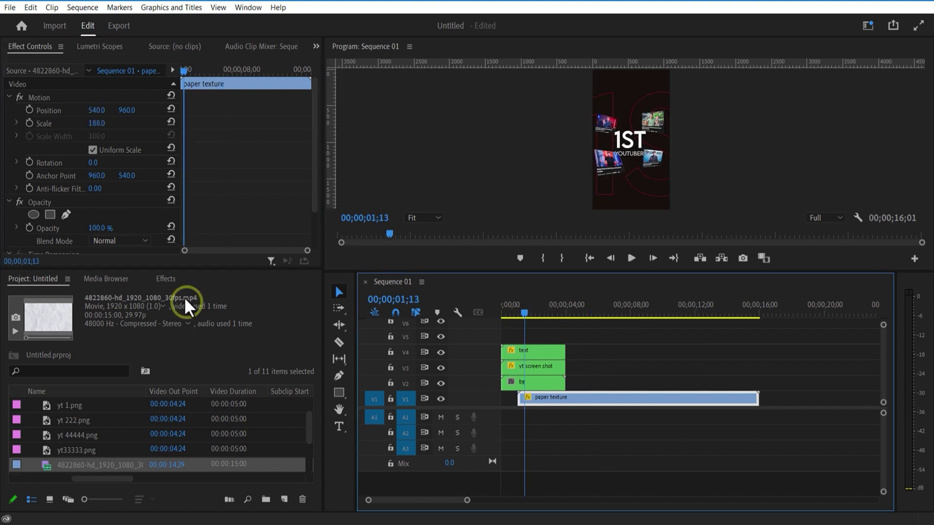
- Search the effects for Track Matte Key and try to apply it to the paper texture clip
{"action": "left_click", "coordinate": [165, 278]}
{"action": "left_click", "coordinate": [73, 295]}
{"action": "key", "text": "BackSpace"}
{"action": "type", "text": "track"}
{"action": "left_click", "coordinate": [73, 385]}
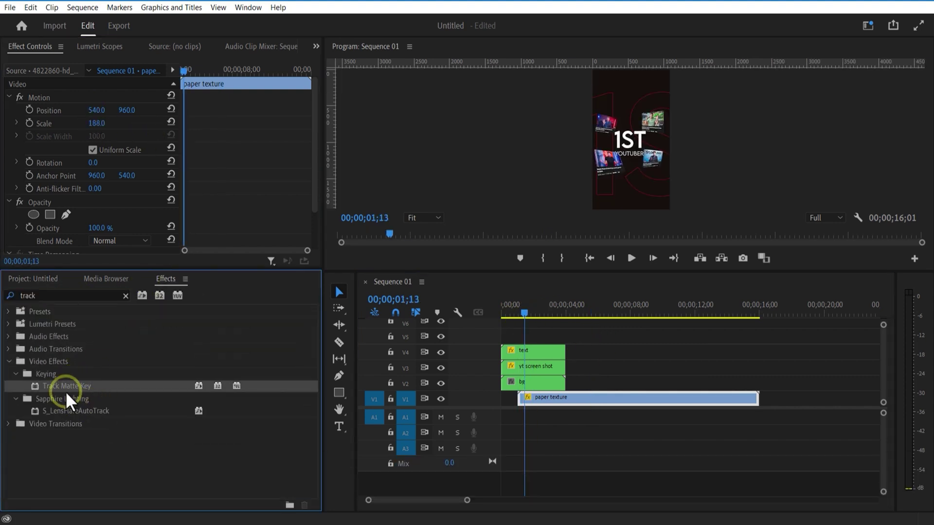
{"action": "left_click_drag", "start_coordinate": [59, 384], "coordinate": [544, 396]}
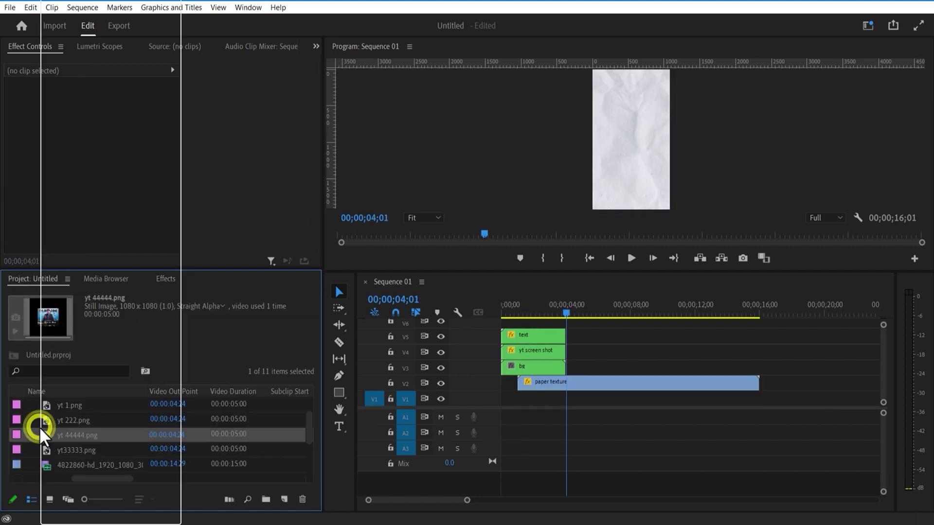
- Import mixkit-single-black-splatter-470-hd-ready.mp4, place it on V3 above the bg clip, and scale it to 273
{"action": "left_click", "coordinate": [101, 466]}
{"action": "left_click_drag", "start_coordinate": [552, 419], "coordinate": [658, 358]}
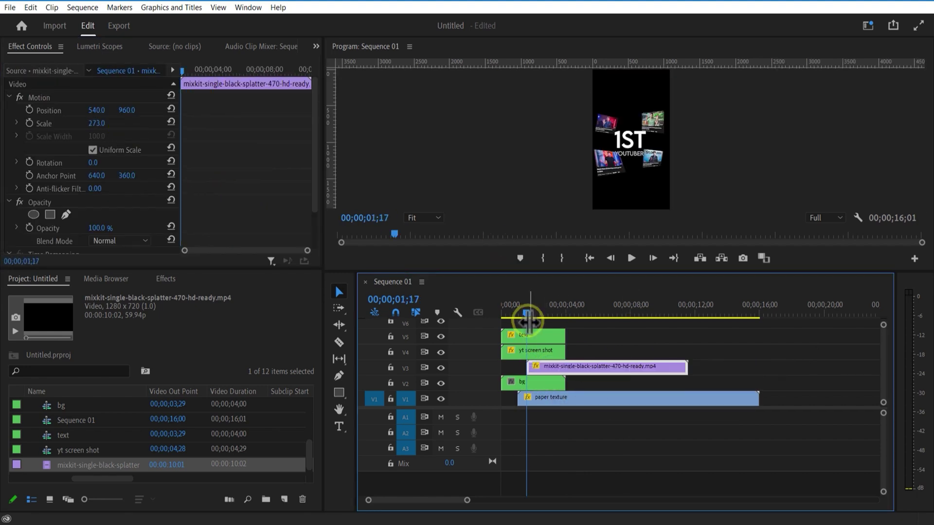
{"action": "left_click", "coordinate": [520, 316]}
{"action": "left_click_drag", "start_coordinate": [519, 319], "coordinate": [526, 320]}
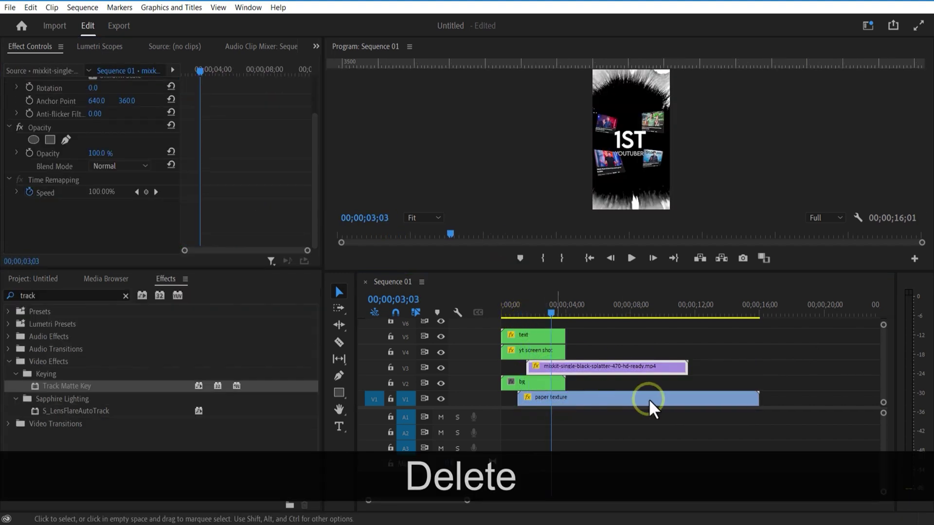
- Reorder the clips with bg on V1 and paper texture on V2, starting level with the splatter clip on V3
{"action": "left_click_drag", "start_coordinate": [649, 399], "coordinate": [649, 398]}
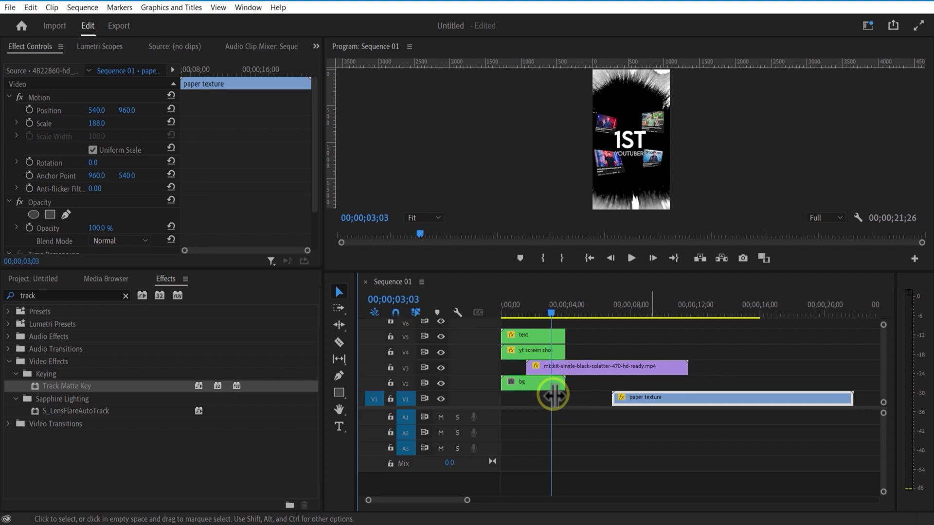
{"action": "left_click_drag", "start_coordinate": [548, 386], "coordinate": [517, 403]}
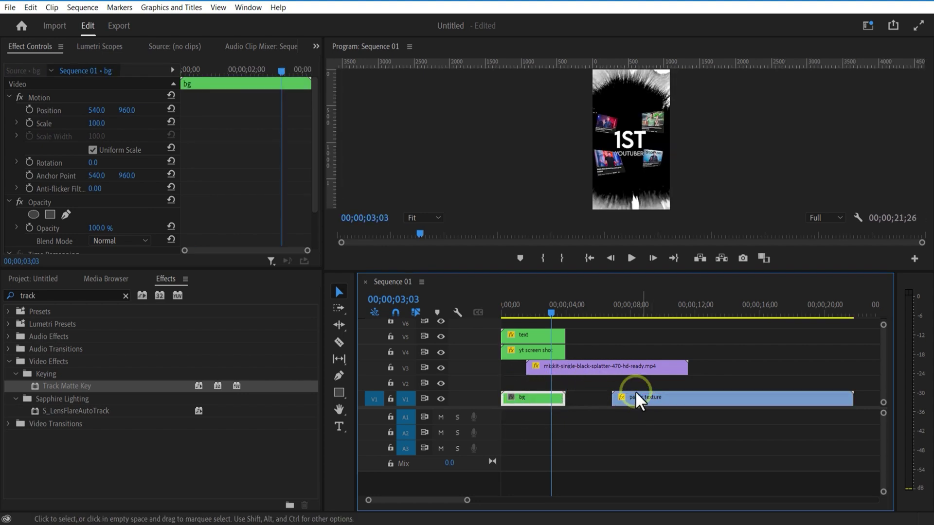
{"action": "left_click_drag", "start_coordinate": [637, 401], "coordinate": [637, 384]}
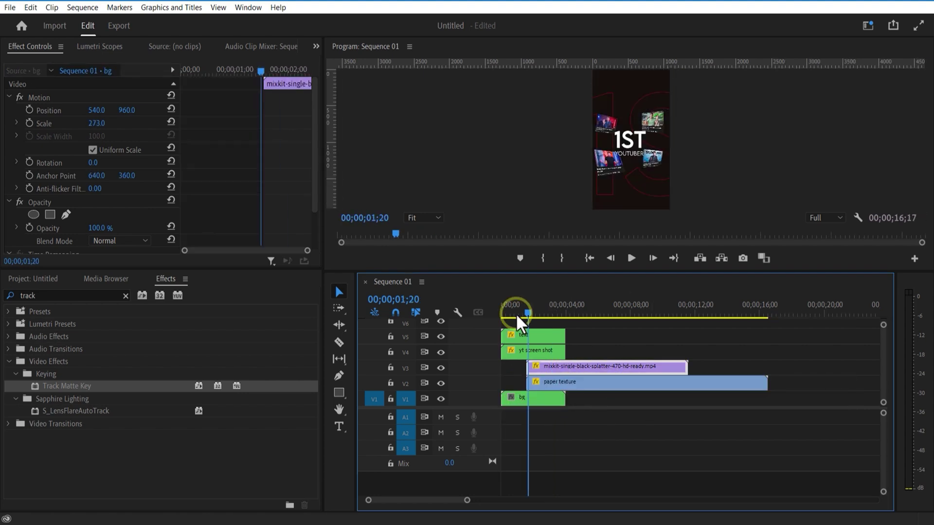
{"action": "left_click_drag", "start_coordinate": [516, 313], "coordinate": [532, 318]}
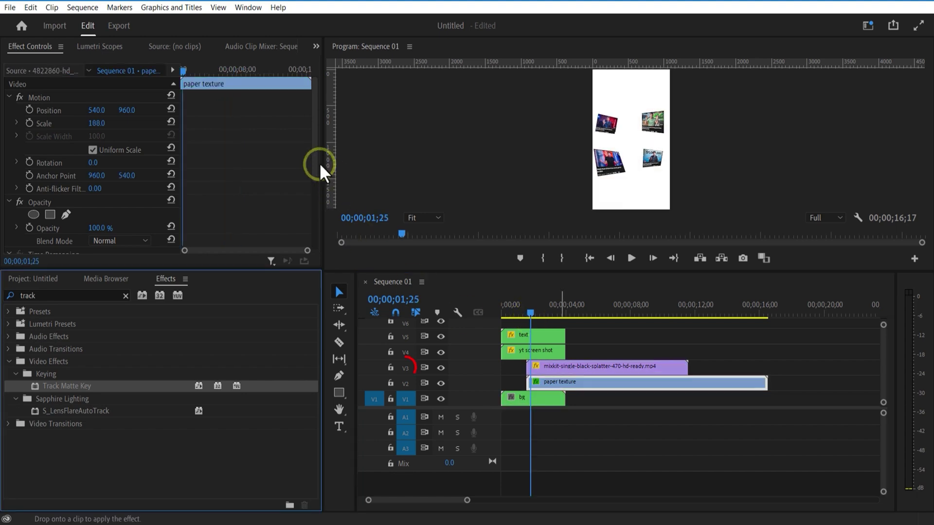
- Configure the paper texture's Track Matte Key with Video 3 as the matte, composite using Matte Luma, and enable Reverse
{"action": "left_click_drag", "start_coordinate": [318, 165], "coordinate": [315, 249]}
{"action": "left_click", "coordinate": [118, 195]}
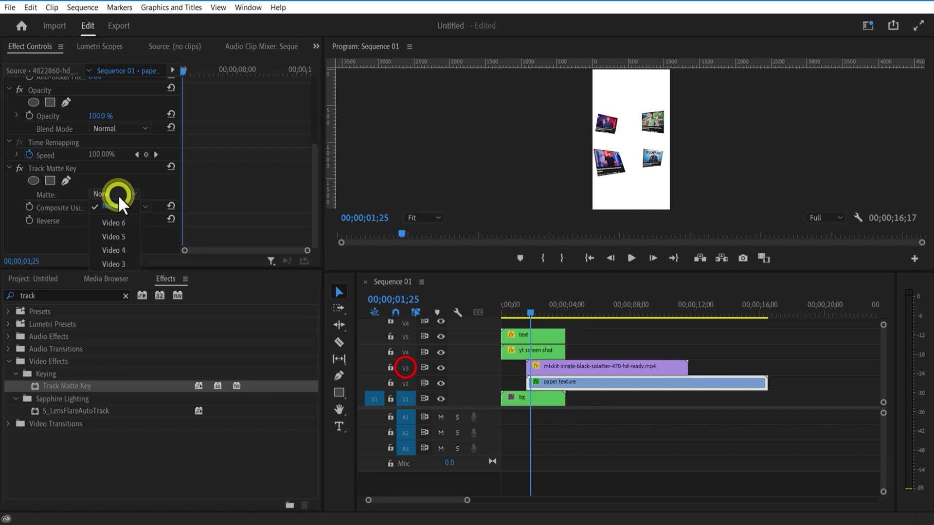
{"action": "left_click", "coordinate": [121, 261]}
{"action": "left_click", "coordinate": [109, 207]}
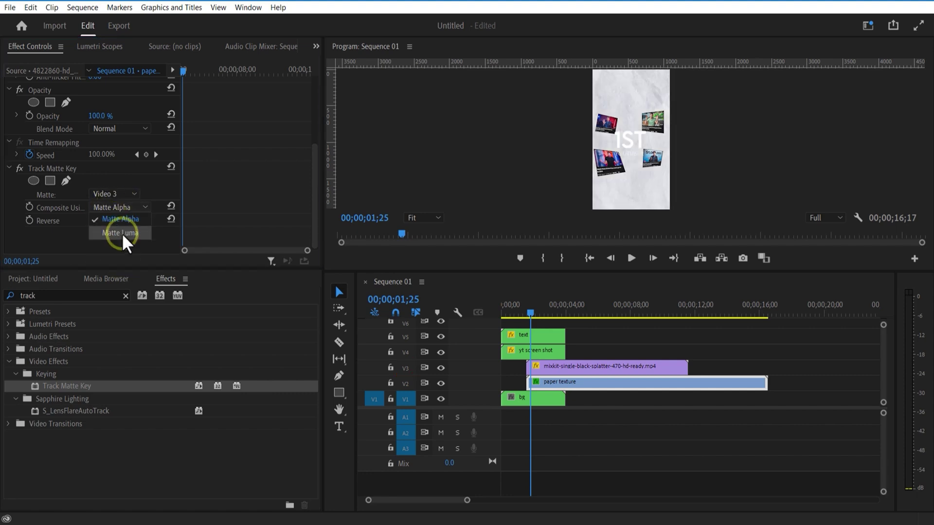
{"action": "left_click", "coordinate": [121, 233]}
{"action": "left_click", "coordinate": [92, 220]}
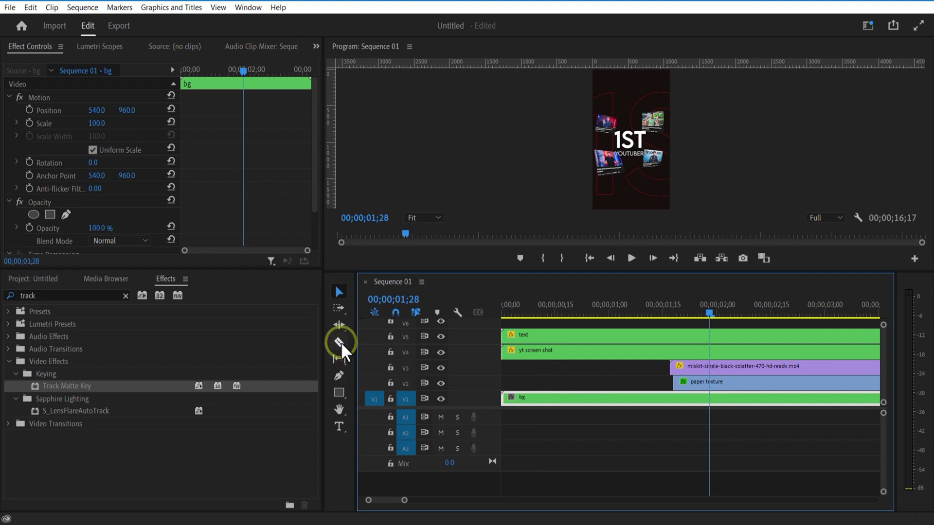
- Split the splatter and paper texture clips at 00;00;01;28 and delete the segments before the cut
{"action": "left_click", "coordinate": [340, 342]}
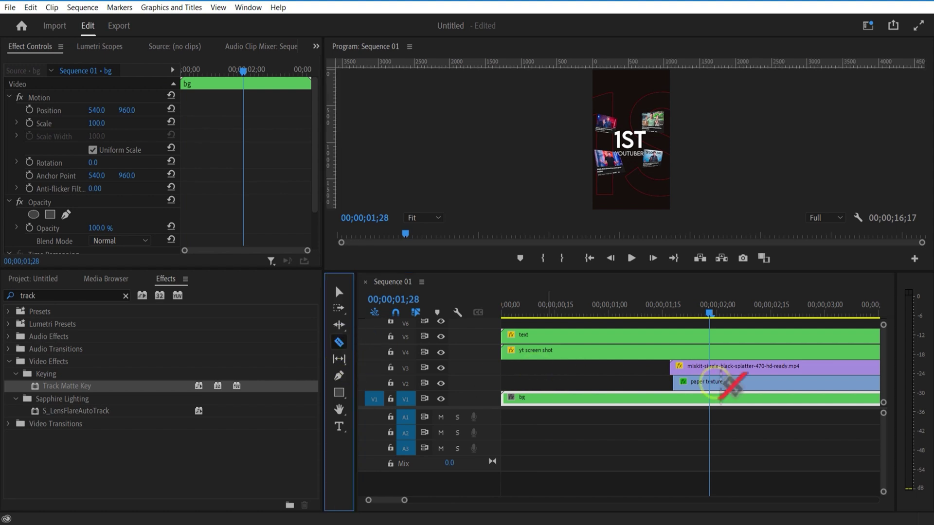
{"action": "left_click", "coordinate": [711, 381]}
{"action": "left_click", "coordinate": [710, 367]}
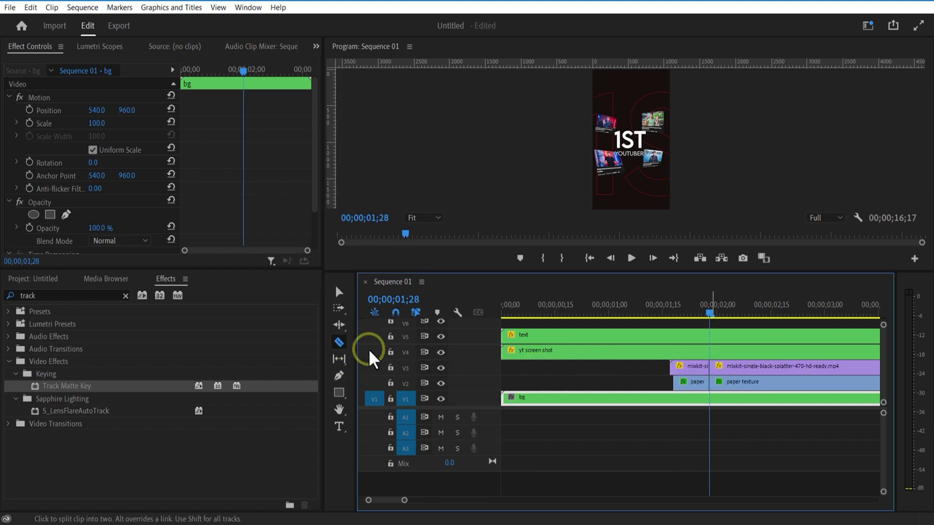
{"action": "left_click", "coordinate": [339, 292]}
{"action": "left_click", "coordinate": [684, 369]}
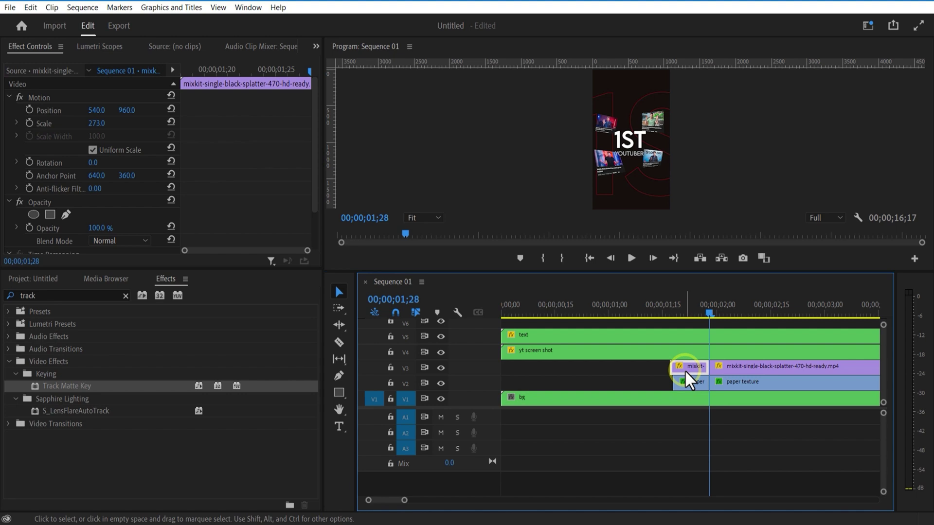
{"action": "key", "text": "Delete"}
{"action": "left_click", "coordinate": [694, 378]}
{"action": "key", "text": "Delete"}
- Move the remaining splatter and paper texture clips together to start at about 00;00;00;27
{"action": "left_click_drag", "start_coordinate": [697, 366], "coordinate": [730, 384]}
{"action": "left_click_drag", "start_coordinate": [544, 312], "coordinate": [597, 358]}
{"action": "left_click_drag", "start_coordinate": [729, 369], "coordinate": [616, 369]}
- Keyframe the splatter clip's scale from 273 at 00;00;01;13 to a larger value at about 00;00;02;20
{"action": "left_click_drag", "start_coordinate": [632, 311], "coordinate": [657, 366]}
{"action": "left_click", "coordinate": [657, 366]}
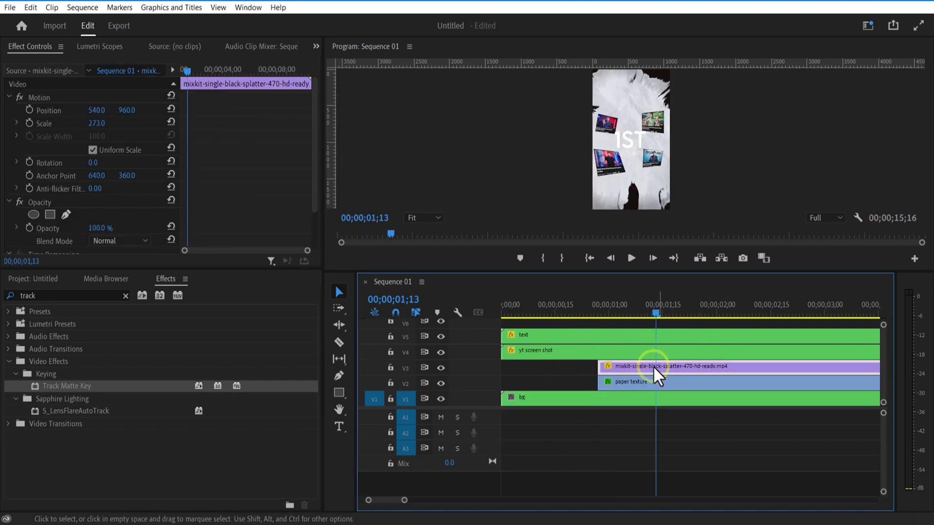
{"action": "left_click", "coordinate": [30, 122]}
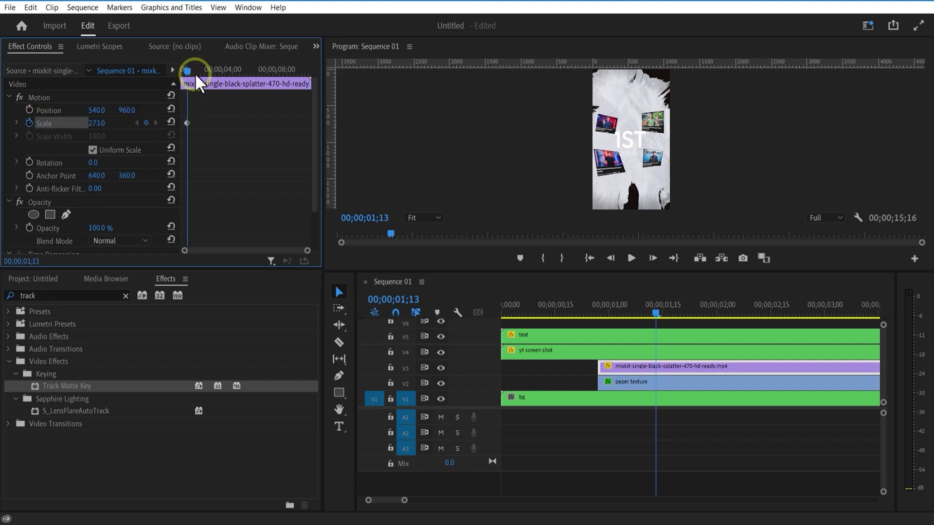
{"action": "left_click_drag", "start_coordinate": [194, 73], "coordinate": [204, 76]}
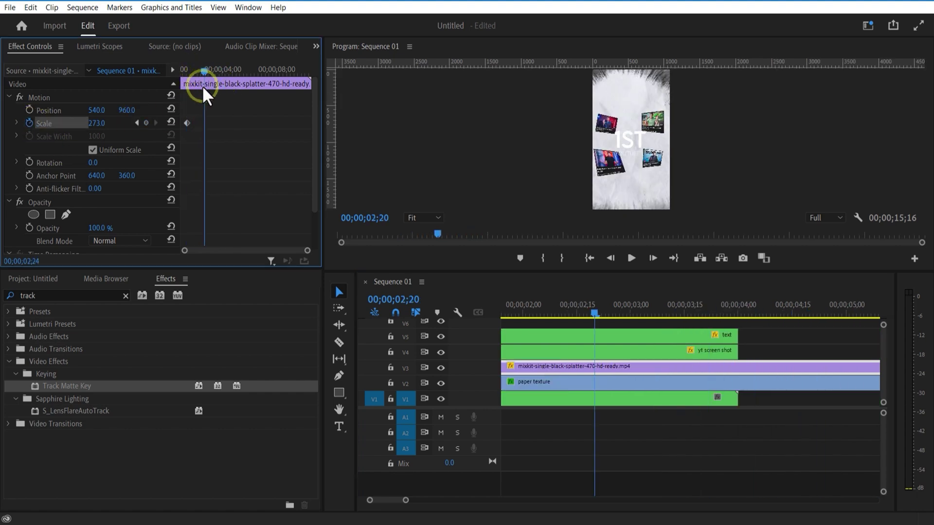
{"action": "left_click_drag", "start_coordinate": [97, 123], "coordinate": [122, 123]}
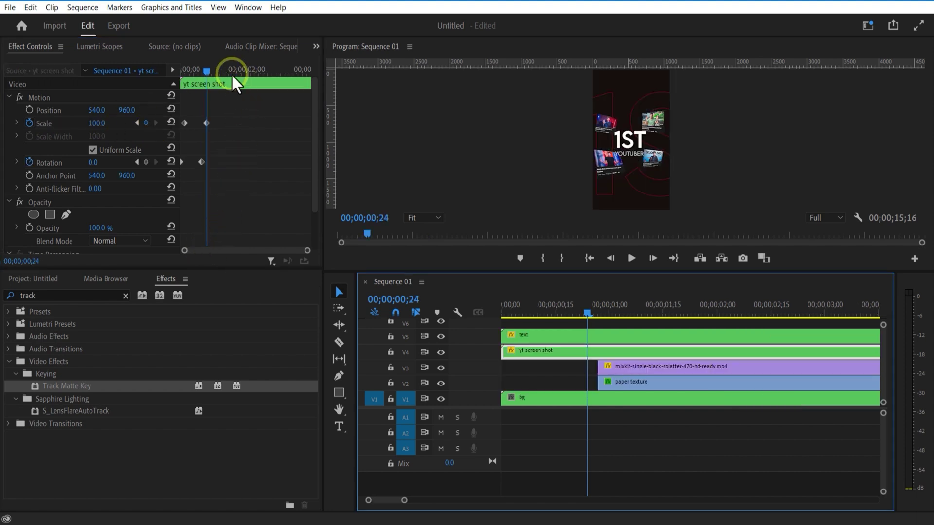
- Add a scale keyframe to the yt screen shot clip, move it to about 00;00;02;11, and set its scale to 170
{"action": "left_click_drag", "start_coordinate": [214, 71], "coordinate": [235, 78]}
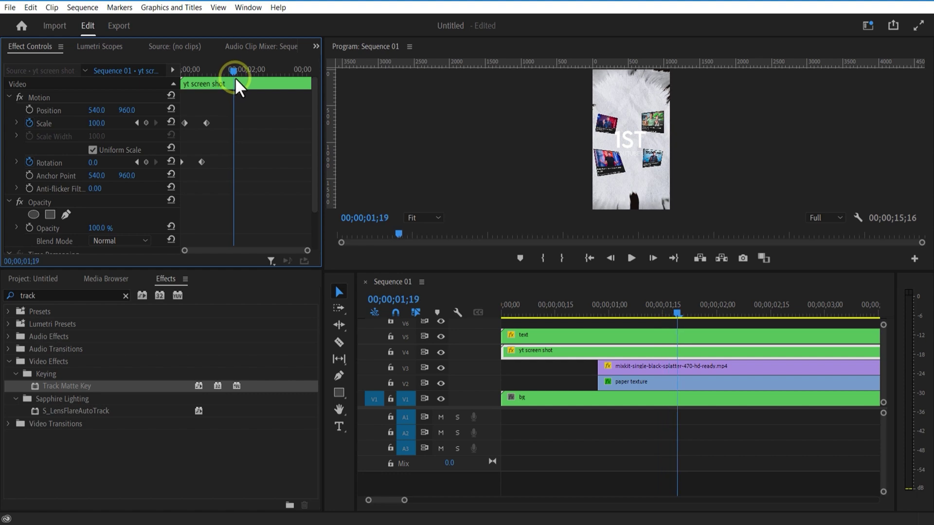
{"action": "left_click_drag", "start_coordinate": [106, 124], "coordinate": [157, 124]}
{"action": "left_click_drag", "start_coordinate": [233, 123], "coordinate": [258, 124]}
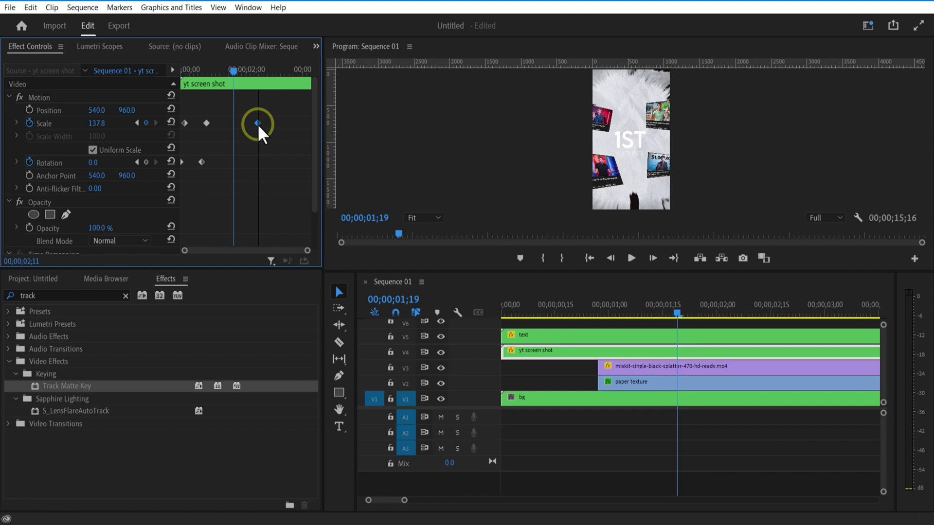
{"action": "left_click", "coordinate": [155, 123]}
{"action": "left_click", "coordinate": [98, 123]}
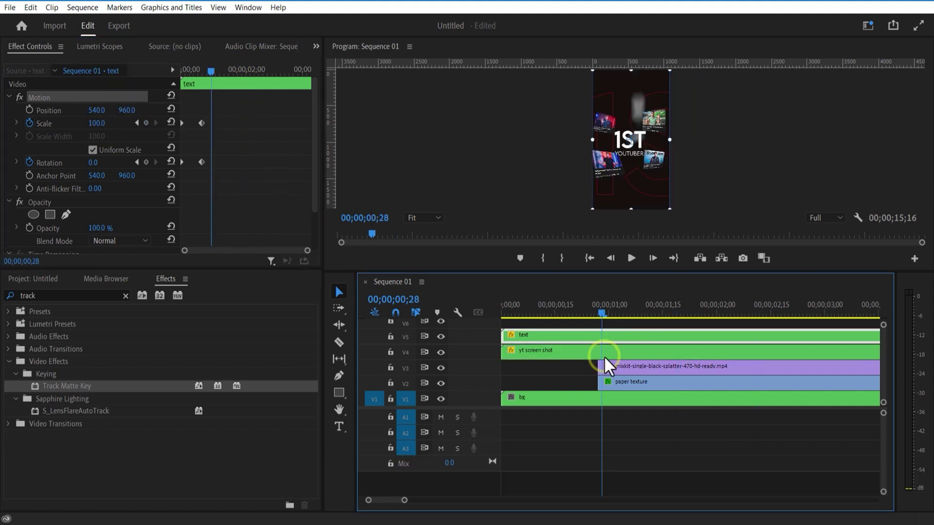
- Cut the text clip on V5 into one-frame slices from 00;00;00;28 to 00;00;01;03
{"action": "left_click", "coordinate": [422, 378]}
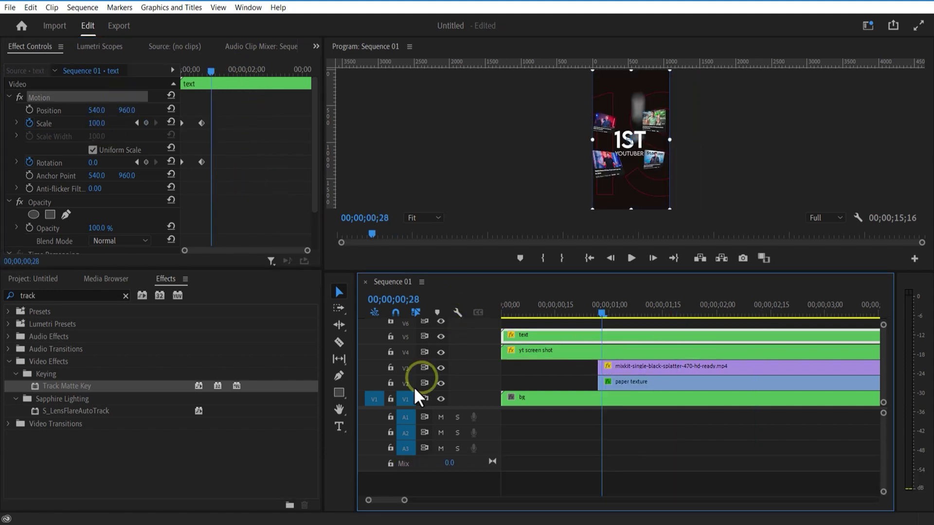
{"action": "left_click", "coordinate": [340, 343]}
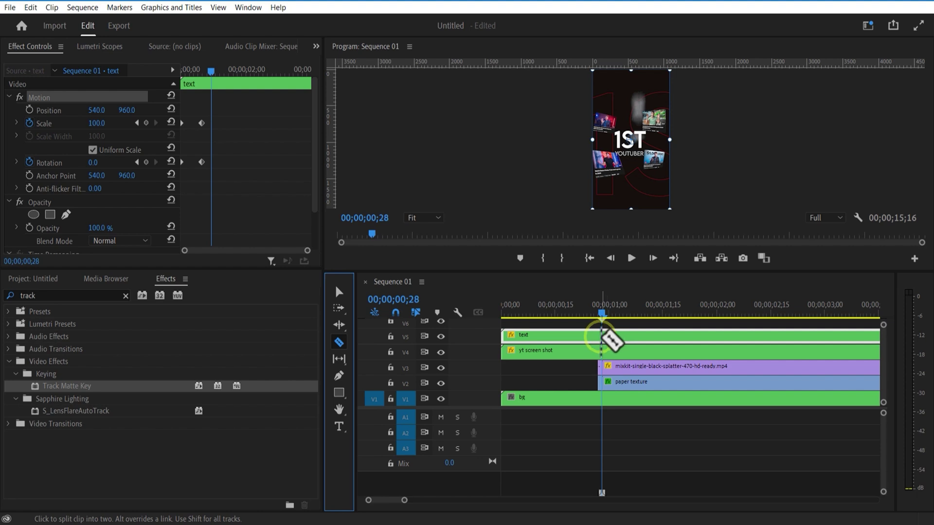
{"action": "left_click", "coordinate": [602, 336]}
{"action": "left_click_drag", "start_coordinate": [602, 314], "coordinate": [605, 316]}
{"action": "left_click_drag", "start_coordinate": [404, 500], "coordinate": [385, 500]}
{"action": "left_click", "coordinate": [690, 336]}
{"action": "left_click", "coordinate": [704, 336]}
{"action": "left_click", "coordinate": [715, 336]}
{"action": "left_click", "coordinate": [729, 335]}
{"action": "left_click_drag", "start_coordinate": [729, 315], "coordinate": [741, 315]}
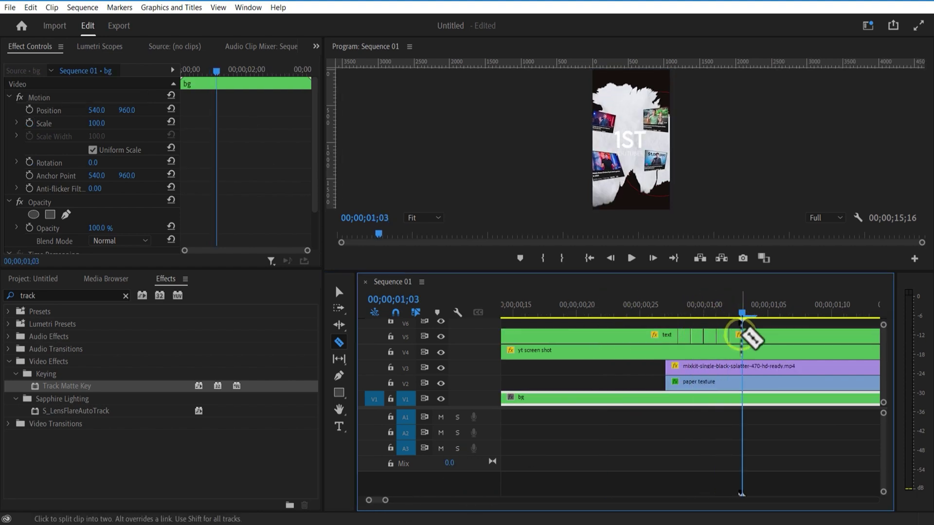
- Delete the text clip's remainder after the cuts and alternate slices to create a flicker-out, then play it back
{"action": "left_click", "coordinate": [339, 292]}
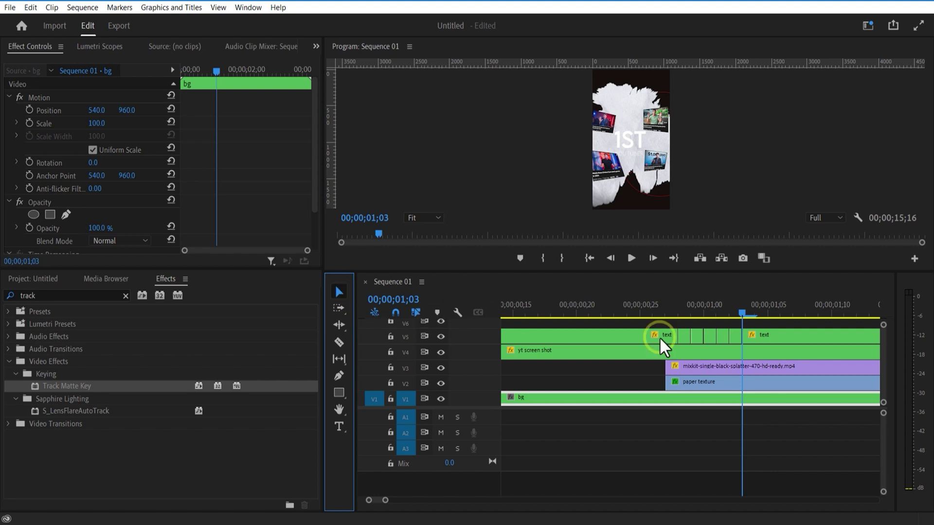
{"action": "left_click", "coordinate": [766, 334]}
{"action": "key", "text": "Delete"}
{"action": "left_click", "coordinate": [684, 335]}
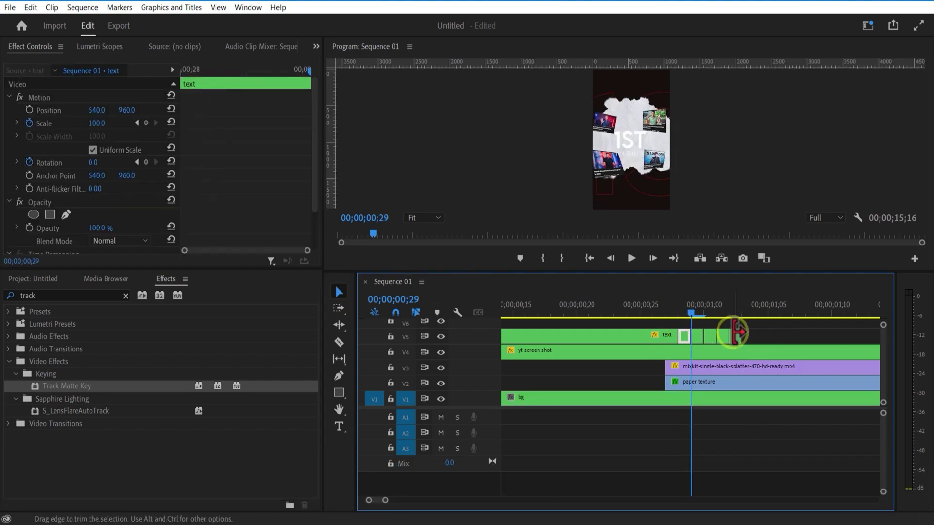
{"action": "left_click", "coordinate": [709, 335], "text": "shift"}
{"action": "key", "text": "Delete"}
{"action": "left_click", "coordinate": [734, 336]}
{"action": "key", "text": "Delete"}
{"action": "left_click", "coordinate": [665, 307]}
{"action": "left_click", "coordinate": [632, 258]}
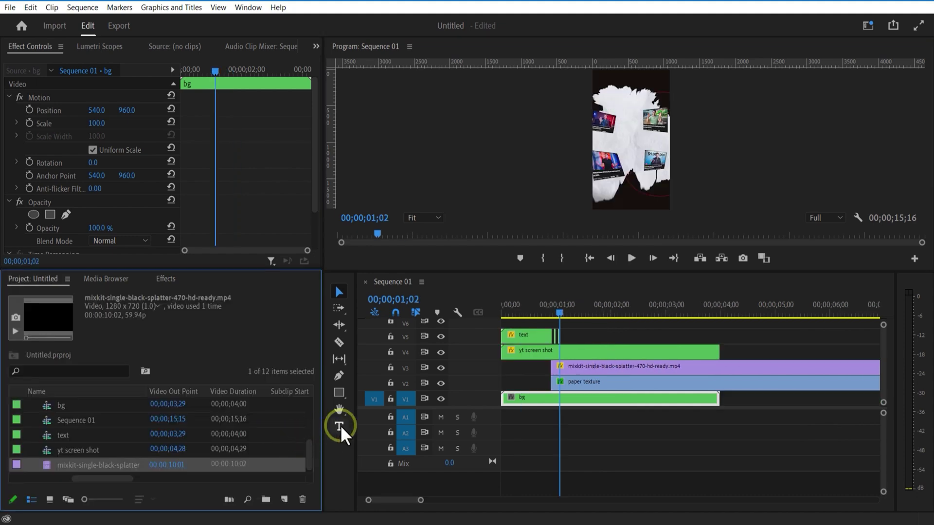
- Add an SMMA title in the frame at 00;00;01;02 with the near-black fill 111010
{"action": "left_click", "coordinate": [339, 426]}
{"action": "left_click", "coordinate": [618, 135]}
{"action": "type", "text": "SMMA"}
{"action": "left_click", "coordinate": [66, 189]}
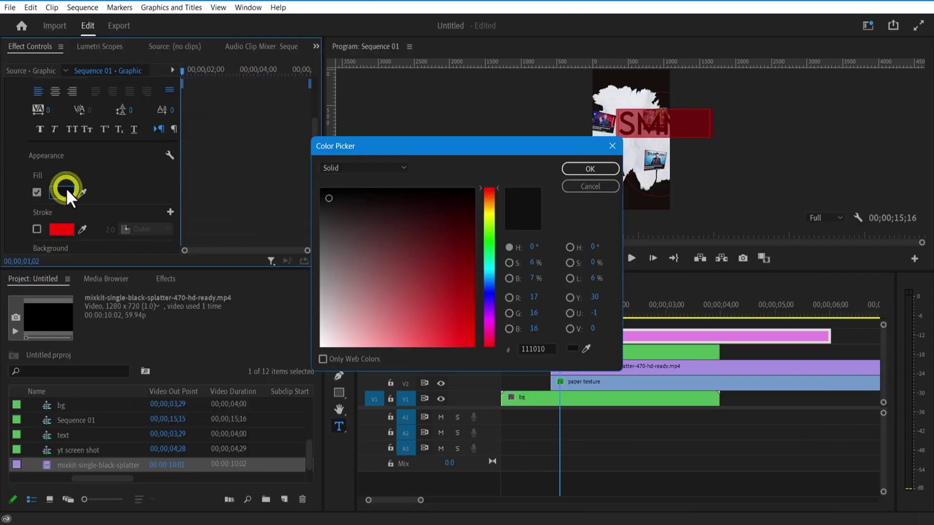
- Set the SMMA title's vector motion scale to 82 and its position to 526, 985
{"action": "left_click_drag", "start_coordinate": [594, 272], "coordinate": [592, 399]}
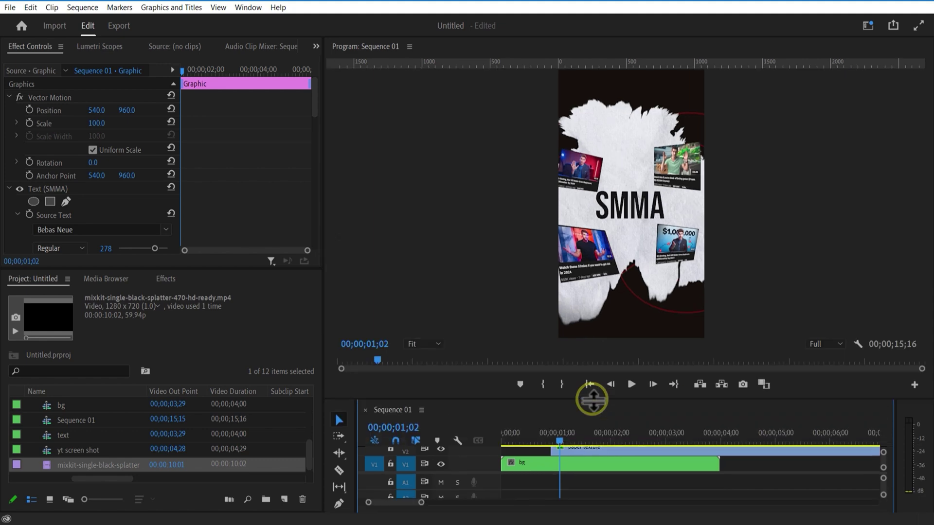
{"action": "left_click_drag", "start_coordinate": [97, 123], "coordinate": [85, 125]}
{"action": "left_click_drag", "start_coordinate": [99, 110], "coordinate": [170, 113]}
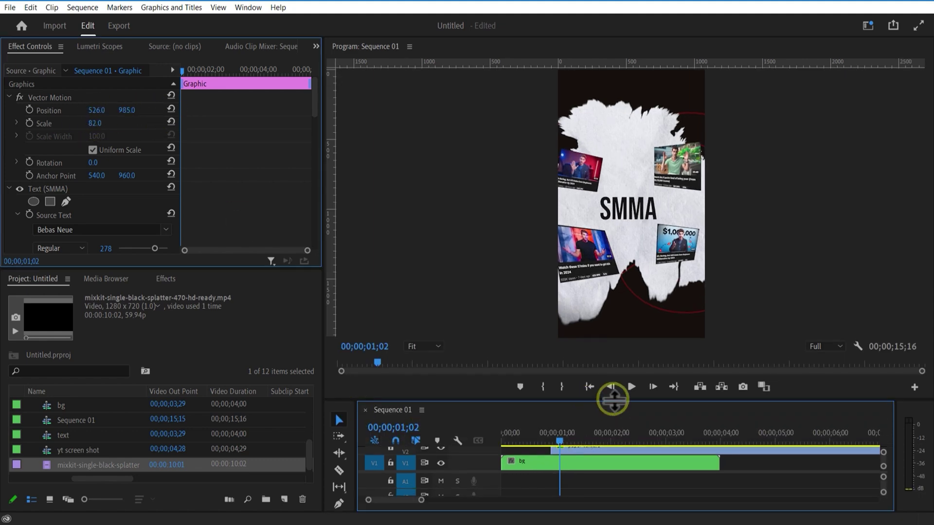
{"action": "left_click_drag", "start_coordinate": [612, 398], "coordinate": [612, 274]}
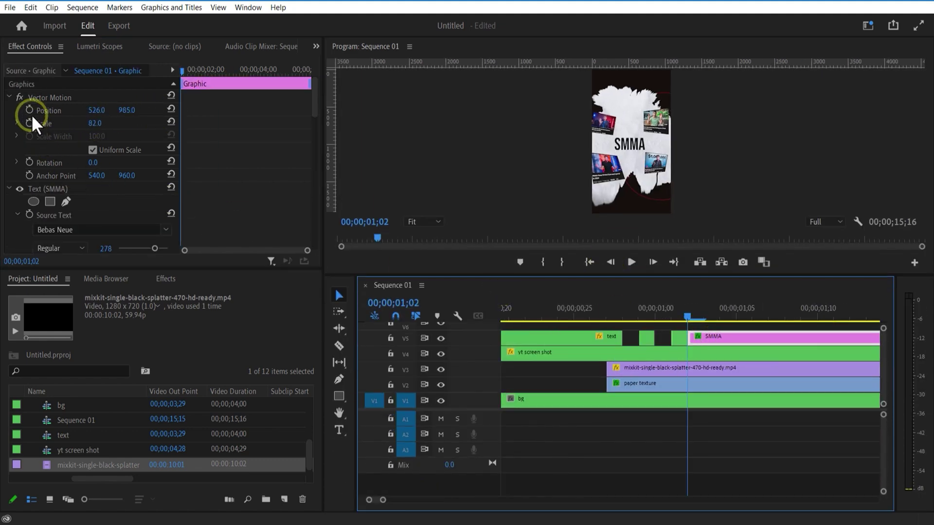
- Keyframe the SMMA title's scale from 82 at 00;00;01;02 to a slightly larger value shortly after its start
{"action": "left_click", "coordinate": [29, 122]}
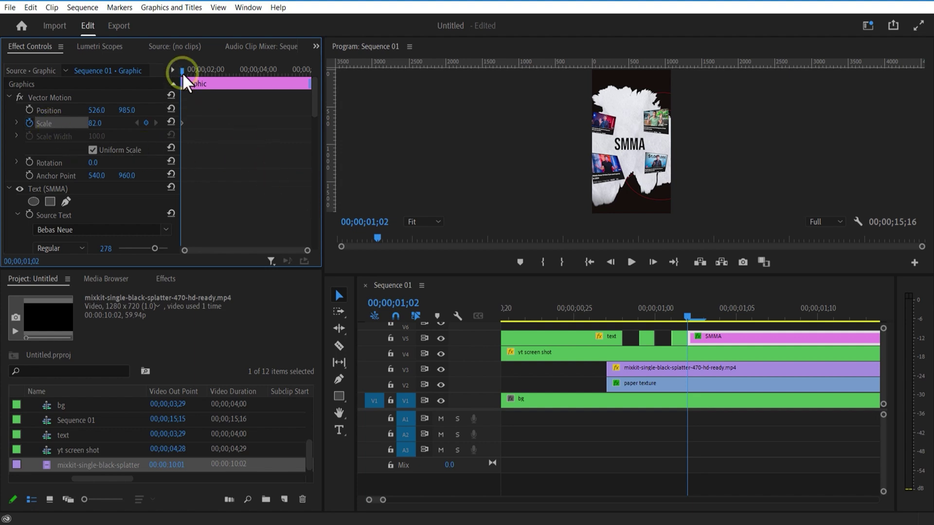
{"action": "left_click_drag", "start_coordinate": [182, 72], "coordinate": [197, 71]}
{"action": "left_click_drag", "start_coordinate": [96, 123], "coordinate": [100, 124]}
- Move the yt screen shot clip's last scale keyframe to 00;00;03;01 and set its scale to 218
{"action": "scroll", "coordinate": [633, 477], "scroll_direction": "down", "scroll_amount": 3}
{"action": "left_click_drag", "start_coordinate": [652, 316], "coordinate": [630, 335]}
{"action": "left_click", "coordinate": [630, 356]}
{"action": "left_click", "coordinate": [293, 152]}
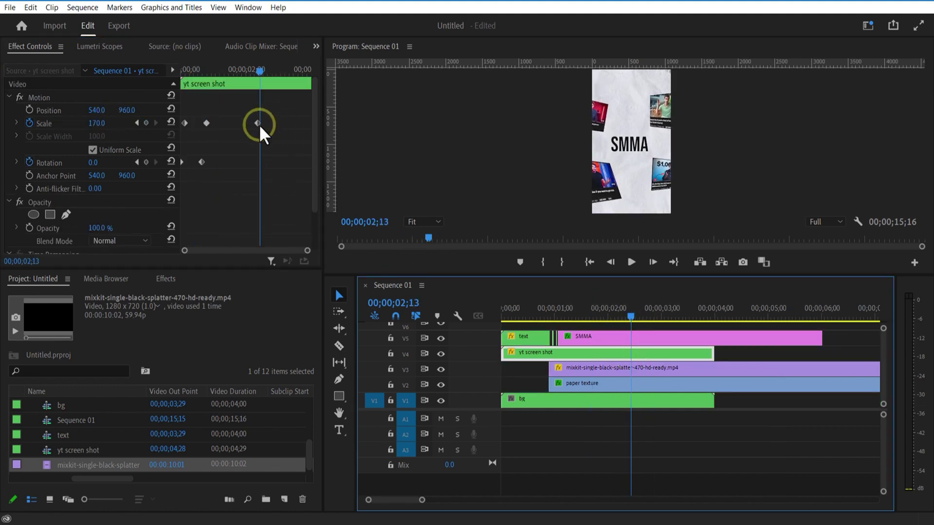
{"action": "left_click_drag", "start_coordinate": [259, 124], "coordinate": [278, 125]}
{"action": "left_click", "coordinate": [279, 83]}
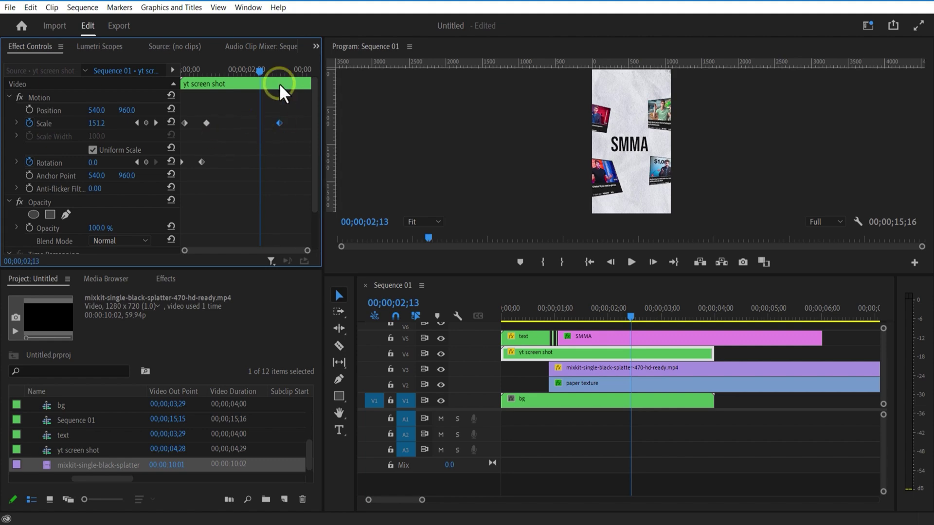
{"action": "left_click_drag", "start_coordinate": [267, 73], "coordinate": [277, 75]}
{"action": "left_click_drag", "start_coordinate": [99, 123], "coordinate": [167, 137]}
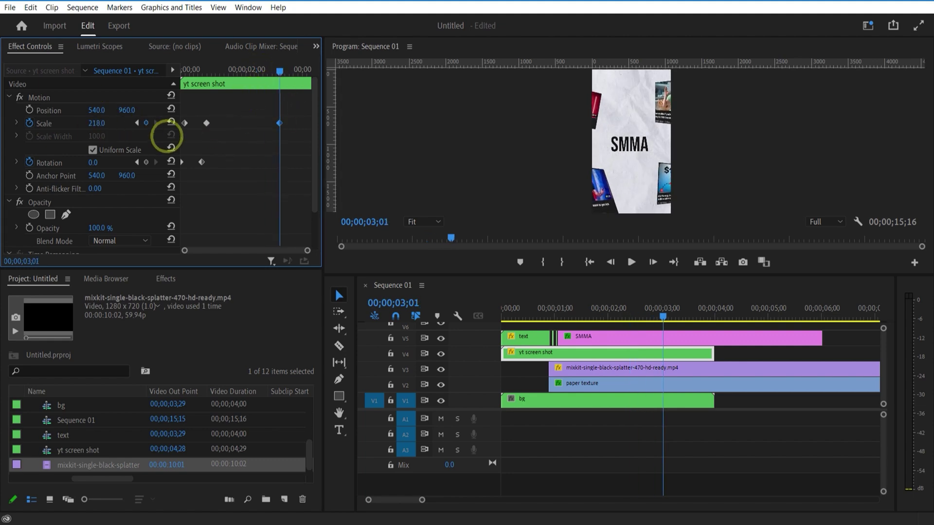
- Add a red title reading "online" just beneath SMMA, starting at 00;00;01;06 on V6
{"action": "left_click", "coordinate": [590, 328]}
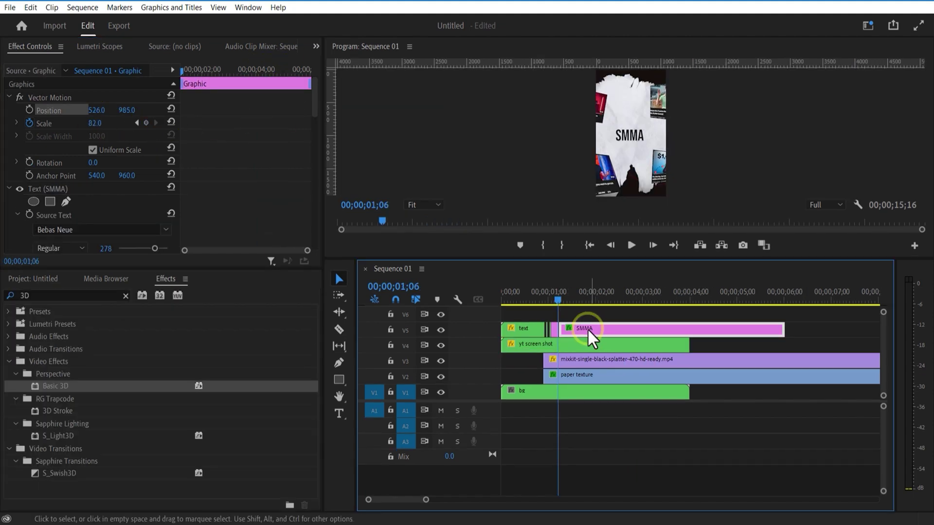
{"action": "left_click", "coordinate": [448, 271]}
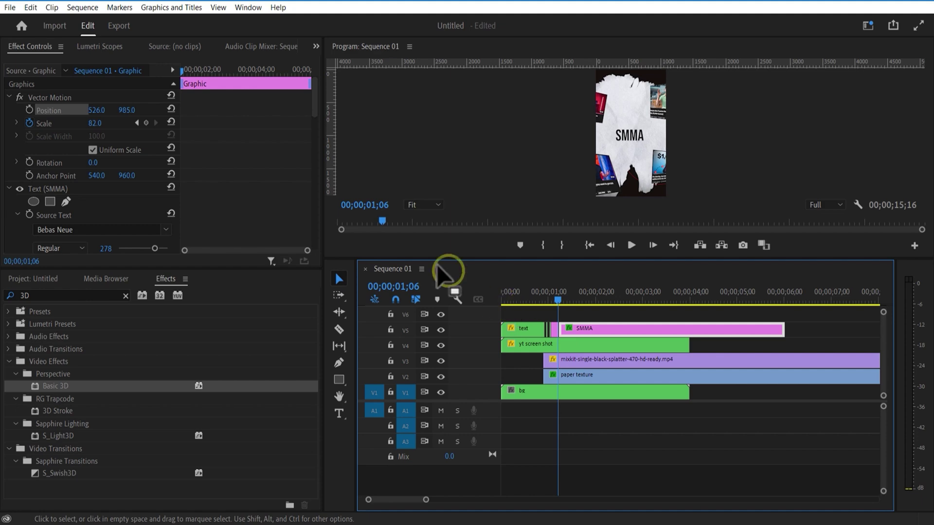
{"action": "left_click", "coordinate": [339, 413]}
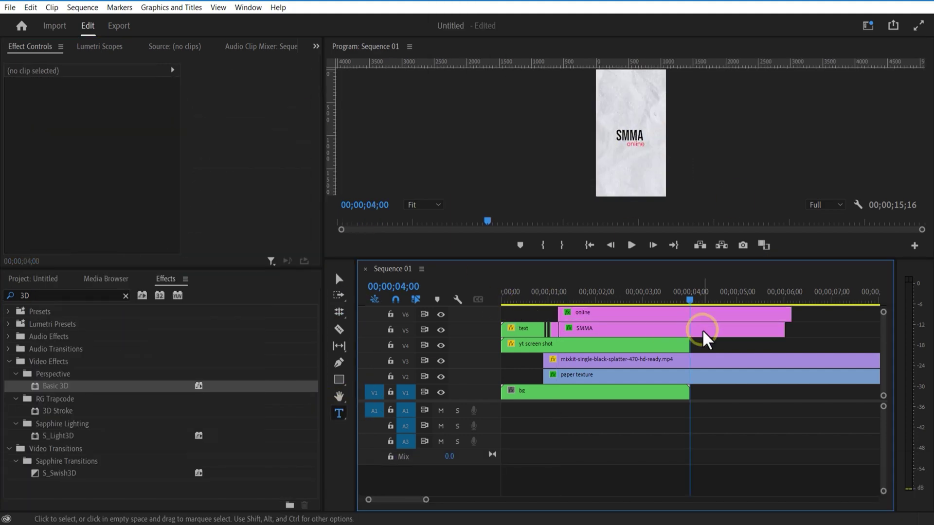
- Split the SMMA and online title clips at 00;00;04;00 and delete the parts after the cut
{"action": "left_click", "coordinate": [705, 338]}
{"action": "left_click", "coordinate": [339, 329]}
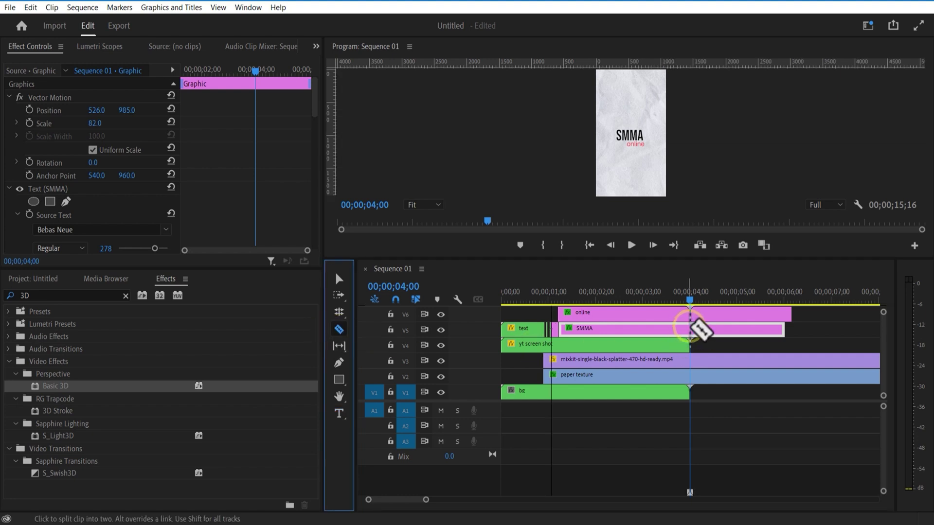
{"action": "left_click", "coordinate": [690, 328]}
{"action": "left_click", "coordinate": [689, 313]}
{"action": "left_click", "coordinate": [339, 279]}
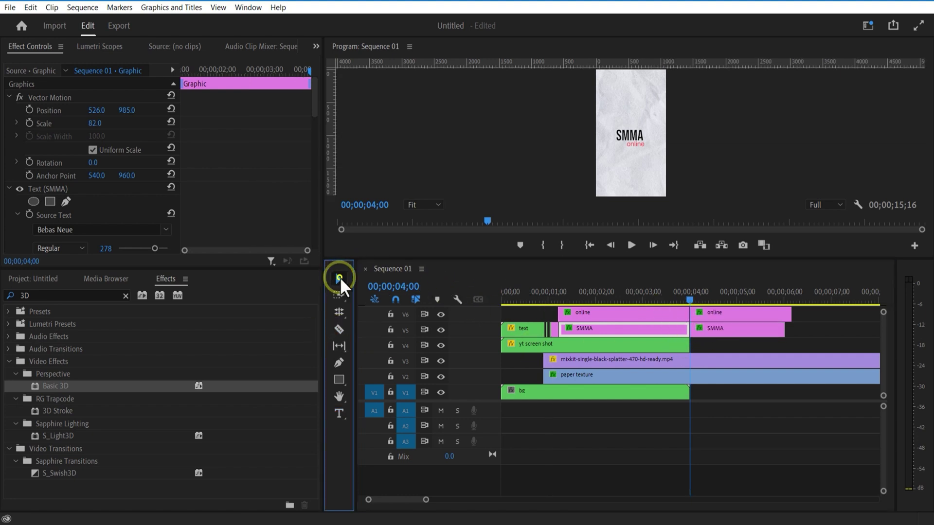
{"action": "left_click_drag", "start_coordinate": [808, 327], "coordinate": [642, 311]}
{"action": "key", "text": "Delete"}
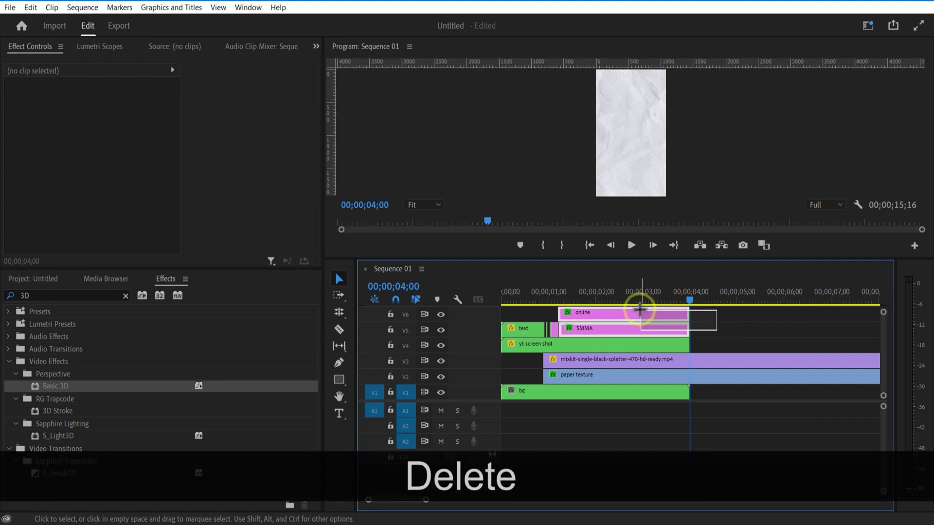
- Nest the trimmed SMMA and online title clips together under the name text 3
{"action": "type", "text": "text 3"}
{"action": "key", "text": "Return"}
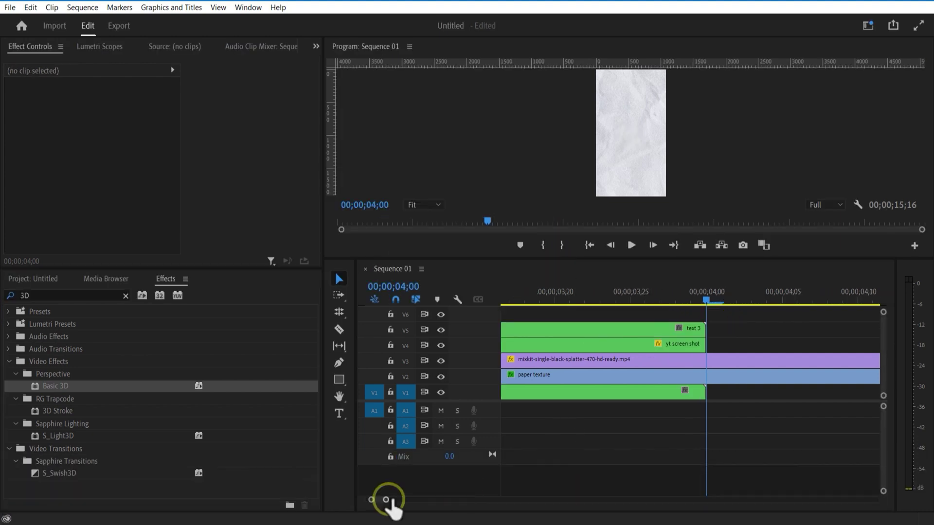
{"action": "left_click_drag", "start_coordinate": [389, 500], "coordinate": [418, 503]}
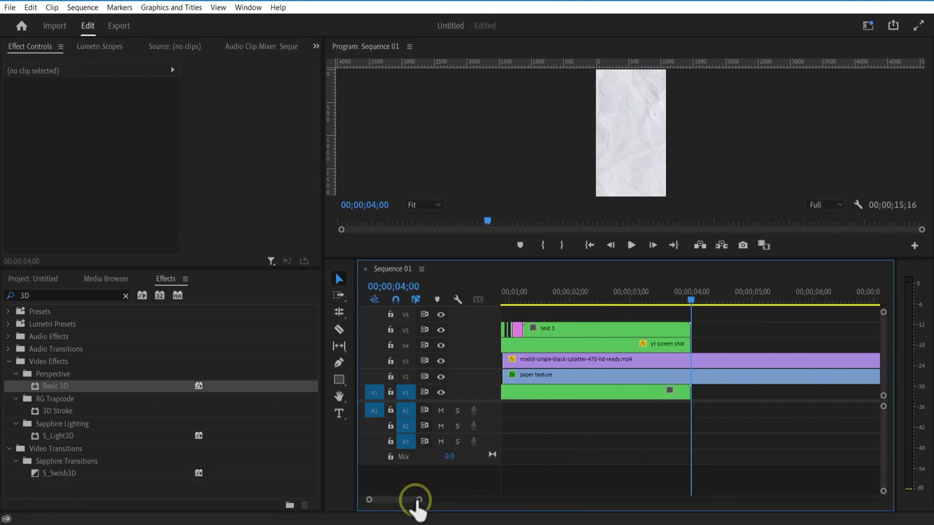
- Apply Basic 3D to text 3 and keyframe Distance to Image from 0 at 00;00;01;07 to -20 at 00;00;01;29
{"action": "left_click", "coordinate": [523, 295]}
{"action": "left_click_drag", "start_coordinate": [63, 387], "coordinate": [537, 330]}
{"action": "left_click_drag", "start_coordinate": [316, 150], "coordinate": [314, 232]}
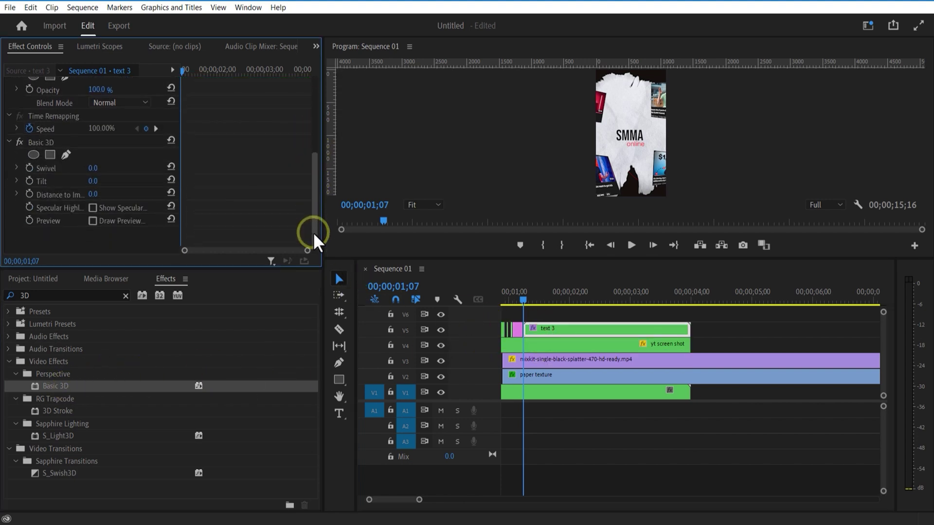
{"action": "left_click", "coordinate": [30, 193]}
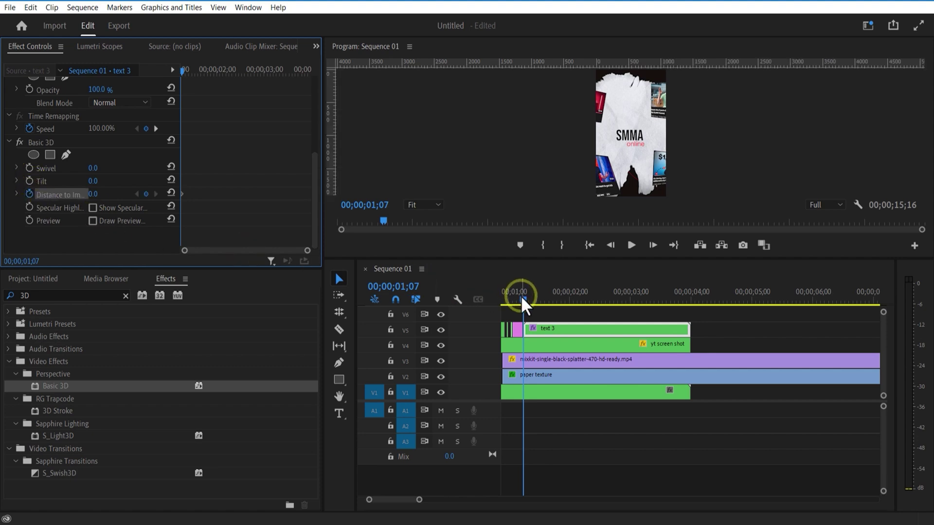
{"action": "left_click_drag", "start_coordinate": [521, 296], "coordinate": [565, 299]}
{"action": "mouse_move", "coordinate": [93, 194]}
{"action": "left_mouse_down"}
{"action": "mouse_move", "coordinate": [102, 190]}
{"action": "mouse_move", "coordinate": [96, 198]}
{"action": "left_mouse_up"}
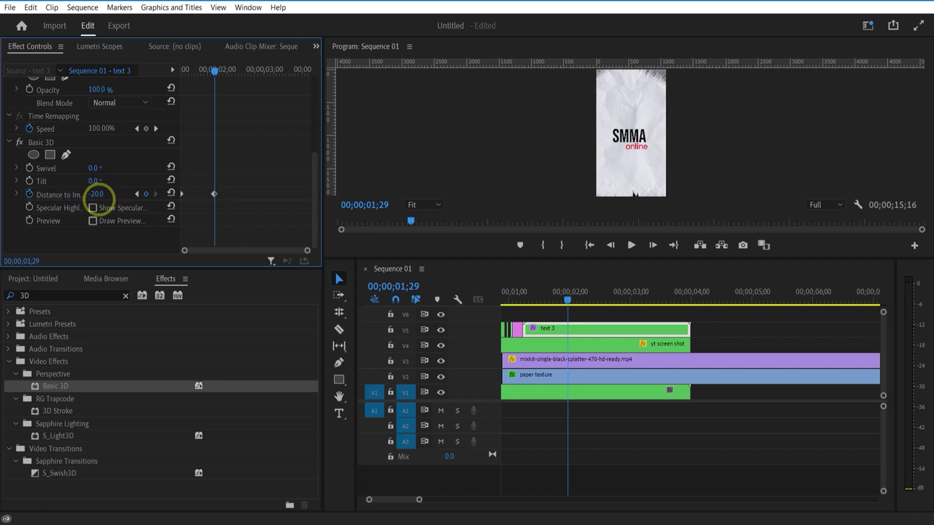
- Keyframe text 3's Position from 540, 960 at 00;00;01;07 so the titles slide out past the frame's left edge
{"action": "left_click_drag", "start_coordinate": [214, 71], "coordinate": [181, 71]}
{"action": "scroll", "coordinate": [254, 171], "scroll_direction": "up", "scroll_amount": 3}
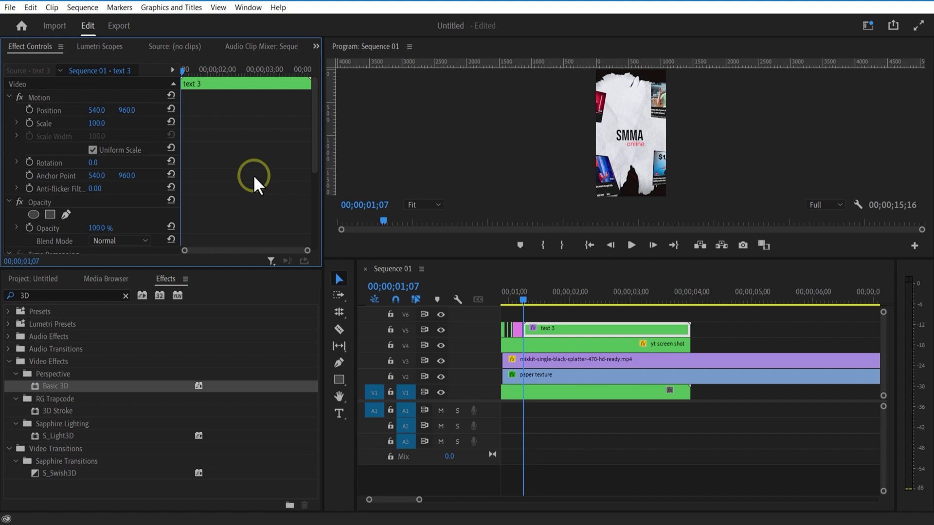
{"action": "left_click", "coordinate": [32, 110]}
{"action": "scroll", "coordinate": [204, 144], "scroll_direction": "down", "scroll_amount": 5}
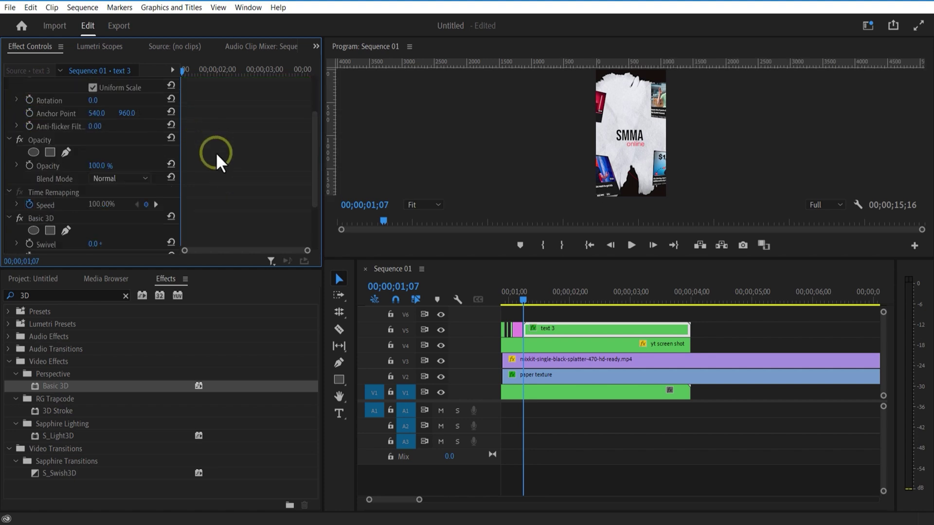
{"action": "mouse_move", "coordinate": [188, 84]}
{"action": "left_mouse_down"}
{"action": "mouse_move", "coordinate": [218, 86]}
{"action": "mouse_move", "coordinate": [214, 70]}
{"action": "mouse_move", "coordinate": [177, 76]}
{"action": "mouse_move", "coordinate": [211, 95]}
{"action": "mouse_move", "coordinate": [197, 92]}
{"action": "left_mouse_up"}
{"action": "scroll", "coordinate": [146, 146], "scroll_direction": "up", "scroll_amount": 5}
{"action": "left_click", "coordinate": [53, 108]}
{"action": "left_click_drag", "start_coordinate": [214, 109], "coordinate": [249, 112]}
{"action": "left_click_drag", "start_coordinate": [249, 112], "coordinate": [288, 111]}
{"action": "left_click_drag", "start_coordinate": [185, 73], "coordinate": [209, 95]}
{"action": "left_click_drag", "start_coordinate": [209, 94], "coordinate": [225, 97]}
{"action": "left_click_drag", "start_coordinate": [194, 110], "coordinate": [181, 109]}
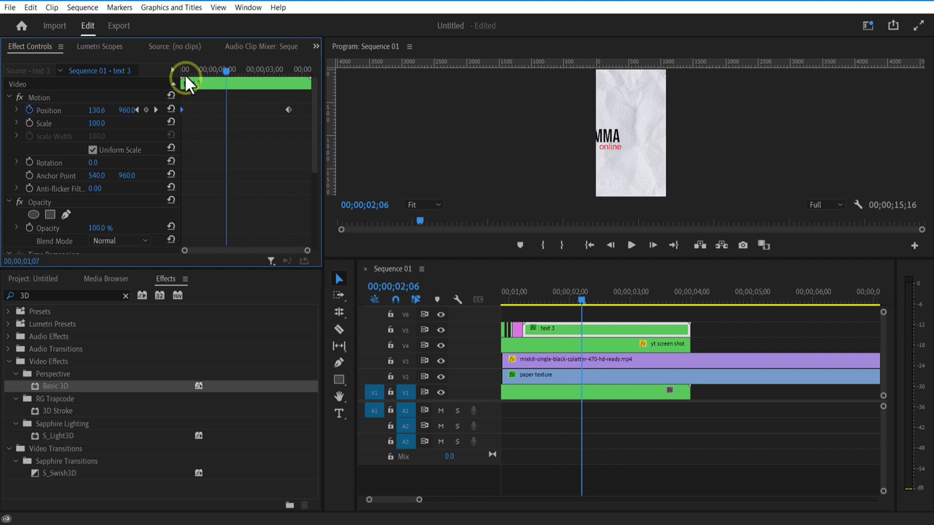
- Split the text 3, yt screen shot, black splatter, paper texture and bg clips at 00;00;02;02 and delete the parts after the cut
{"action": "left_click_drag", "start_coordinate": [185, 74], "coordinate": [220, 88]}
{"action": "left_click", "coordinate": [339, 329]}
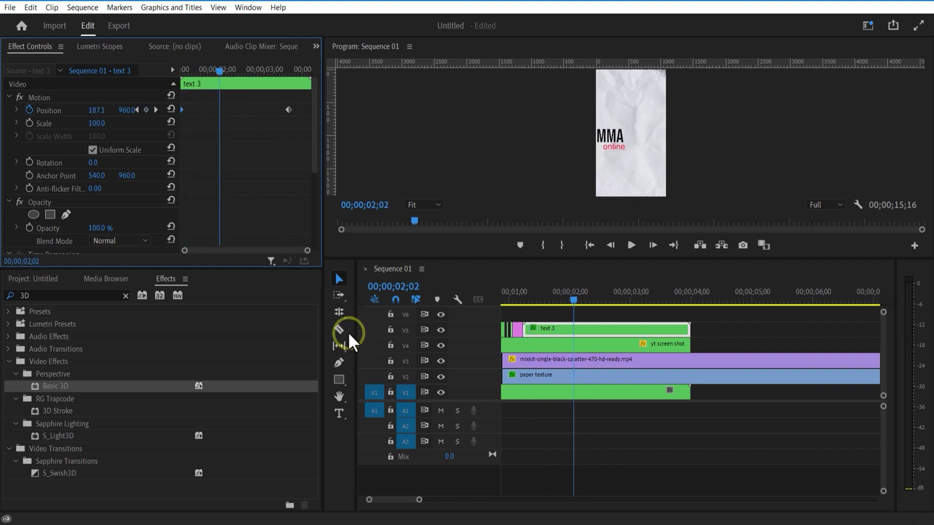
{"action": "left_click", "coordinate": [573, 330]}
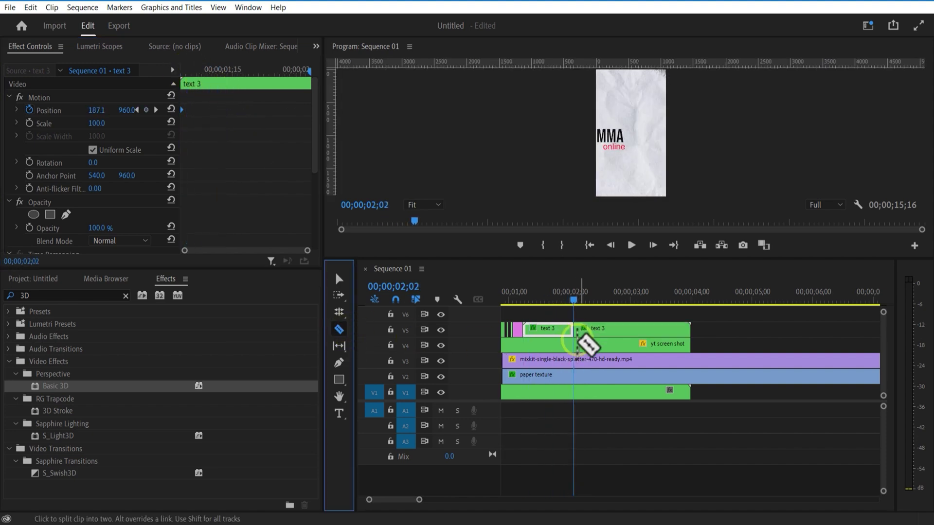
{"action": "left_click", "coordinate": [573, 343]}
{"action": "left_click", "coordinate": [575, 360]}
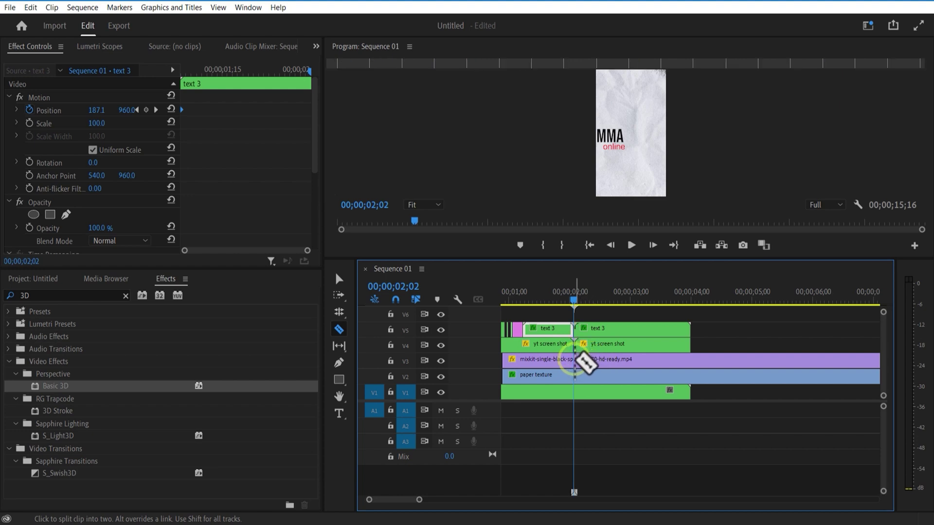
{"action": "left_click", "coordinate": [575, 375]}
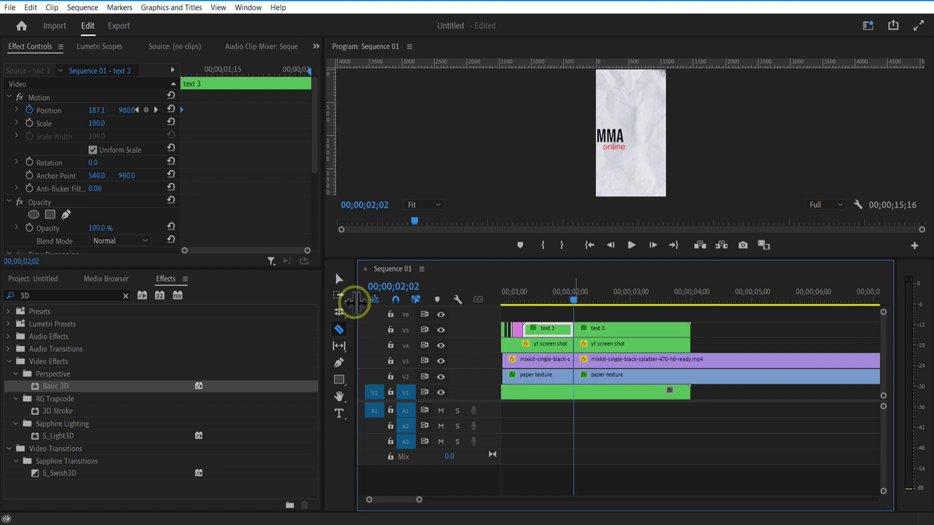
{"action": "left_click", "coordinate": [342, 281]}
{"action": "left_click_drag", "start_coordinate": [632, 372], "coordinate": [621, 380]}
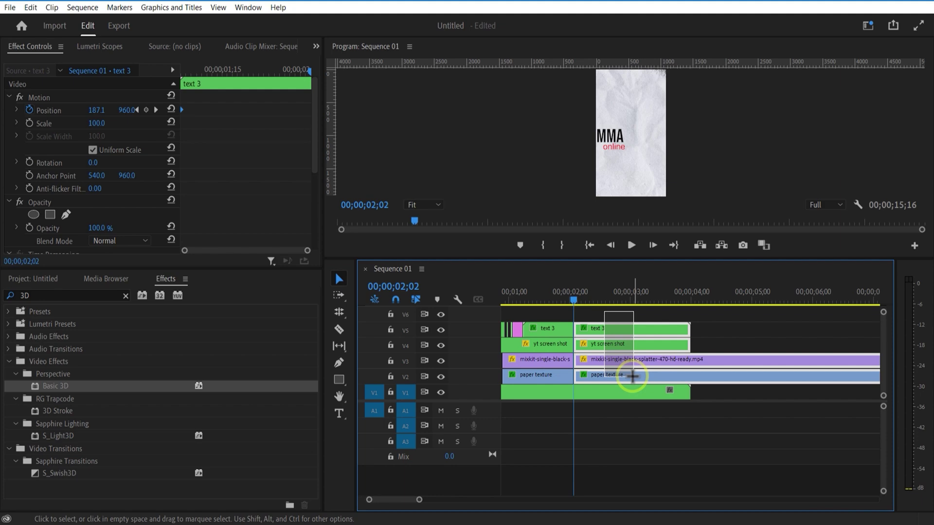
{"action": "key", "text": "Delete"}
{"action": "left_click", "coordinate": [586, 392]}
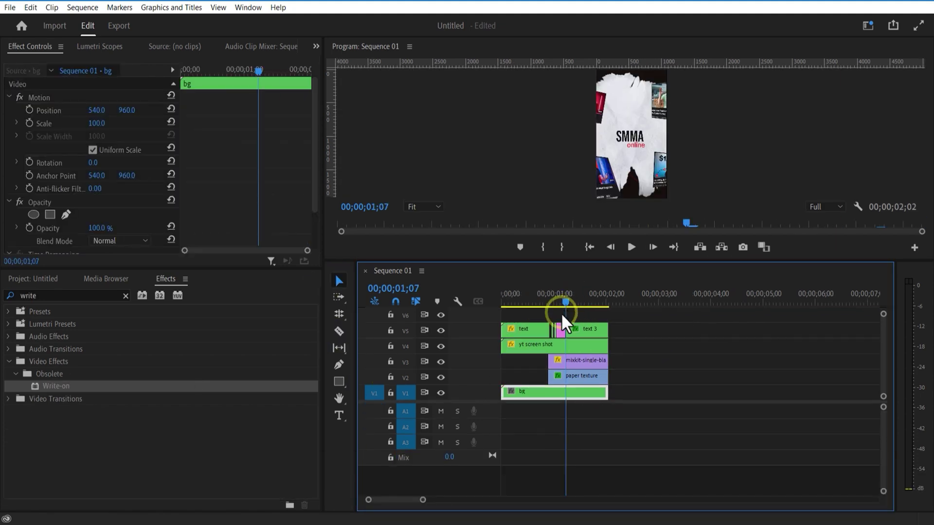
- Apply the Tint effect to the yt screen shot clip so the thumbnails become black and white
{"action": "left_click_drag", "start_coordinate": [559, 311], "coordinate": [542, 322]}
{"action": "left_click", "coordinate": [553, 348]}
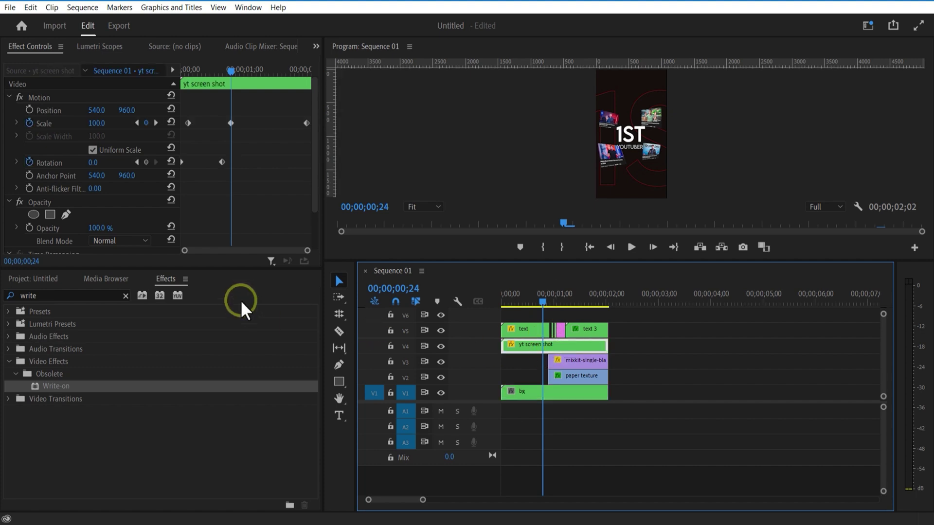
{"action": "left_click", "coordinate": [84, 296]}
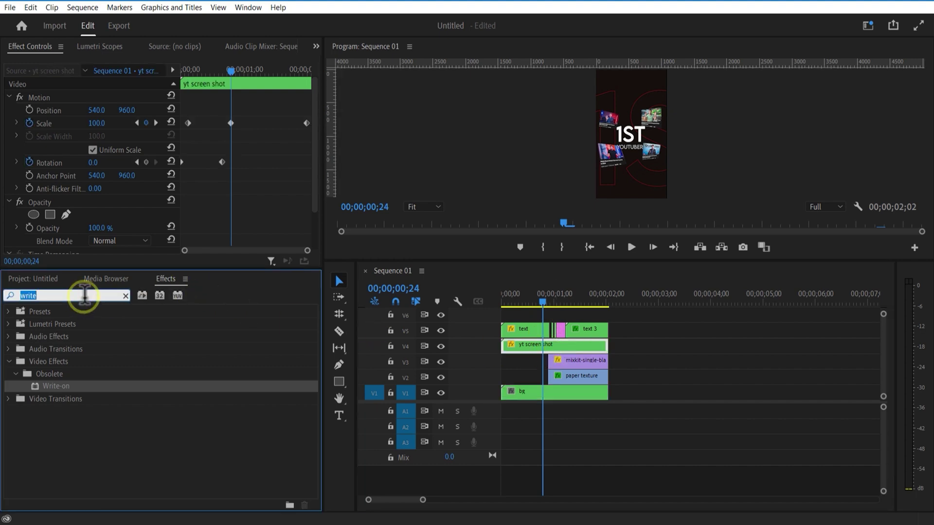
{"action": "key", "text": "BackSpace"}
{"action": "type", "text": "tint"}
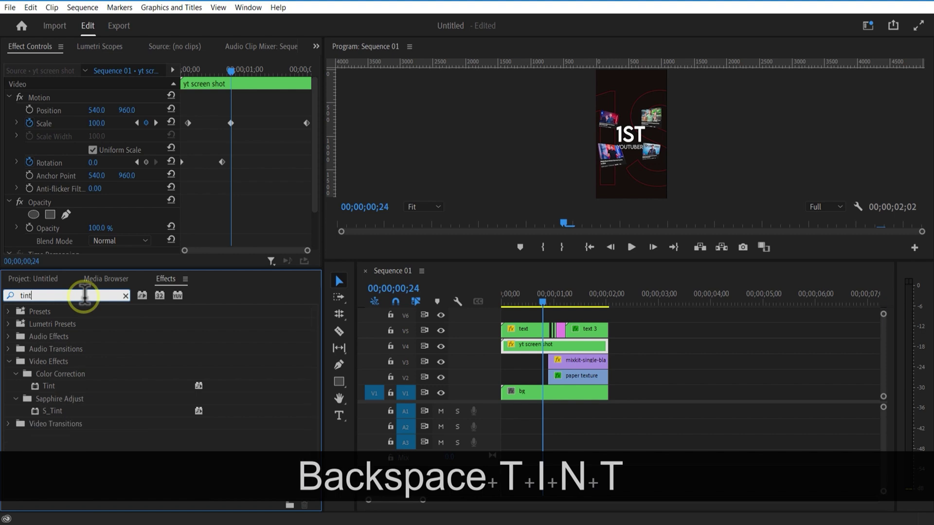
{"action": "left_click_drag", "start_coordinate": [92, 389], "coordinate": [534, 351]}
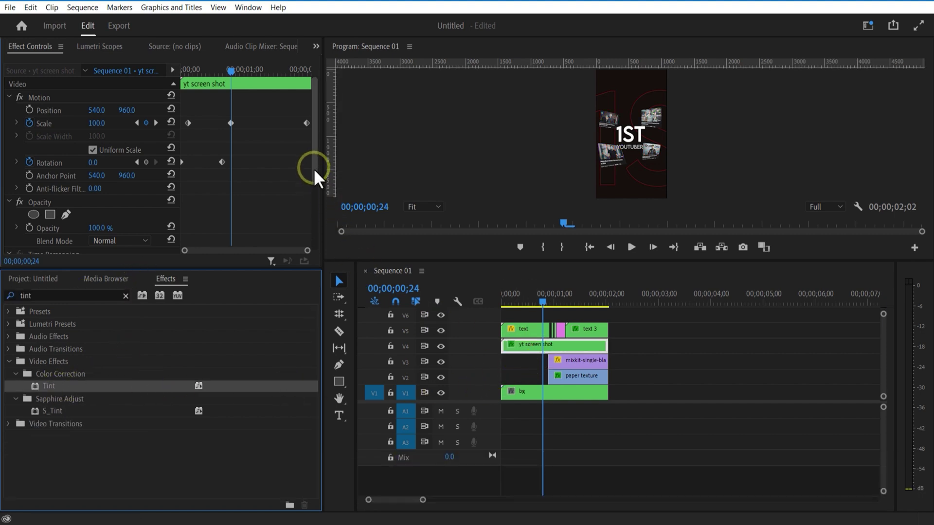
{"action": "left_click_drag", "start_coordinate": [313, 168], "coordinate": [312, 222]}
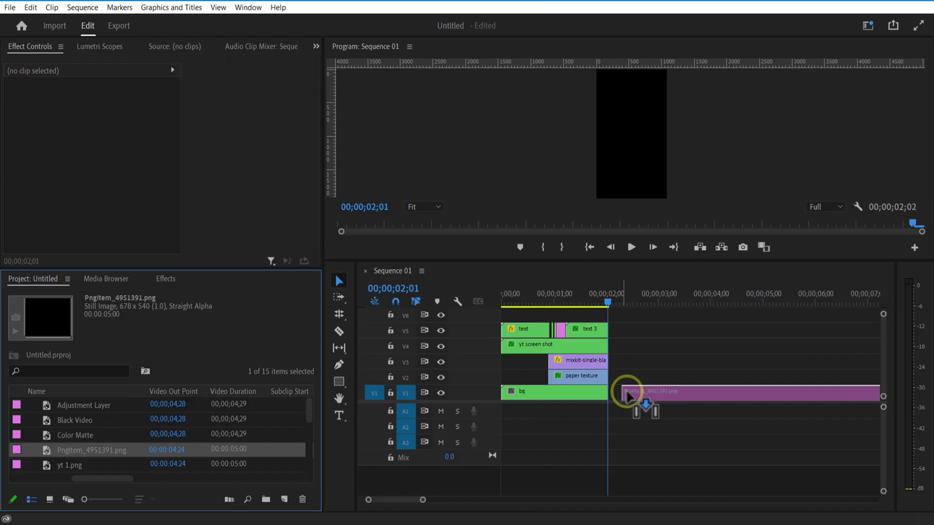
- Place PngItem_4951391.png on V2 right after the trimmed clips, with a new 1080 x 1920 black video beneath it on V1
{"action": "mouse_move", "coordinate": [627, 397]}
{"action": "left_mouse_down"}
{"action": "mouse_move", "coordinate": [614, 400]}
{"action": "mouse_move", "coordinate": [638, 386]}
{"action": "left_mouse_up"}
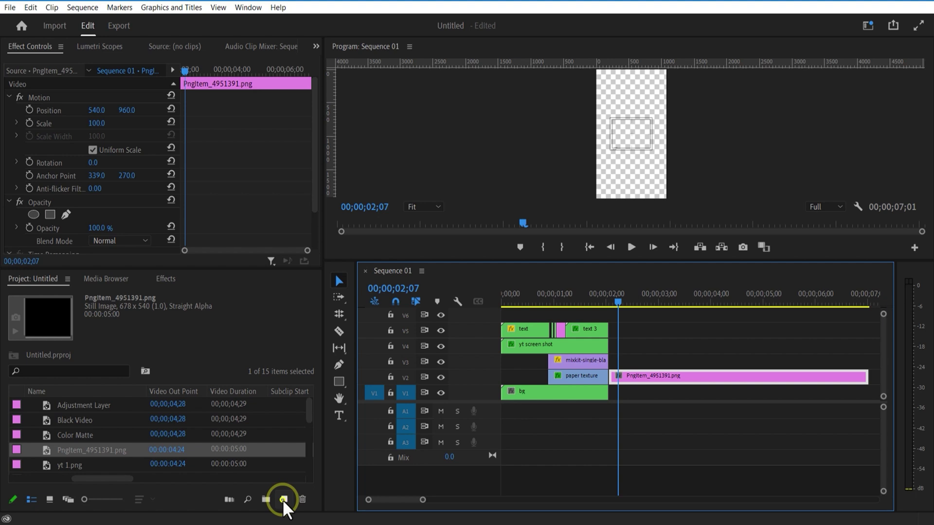
{"action": "left_click", "coordinate": [284, 499]}
{"action": "left_click", "coordinate": [238, 446]}
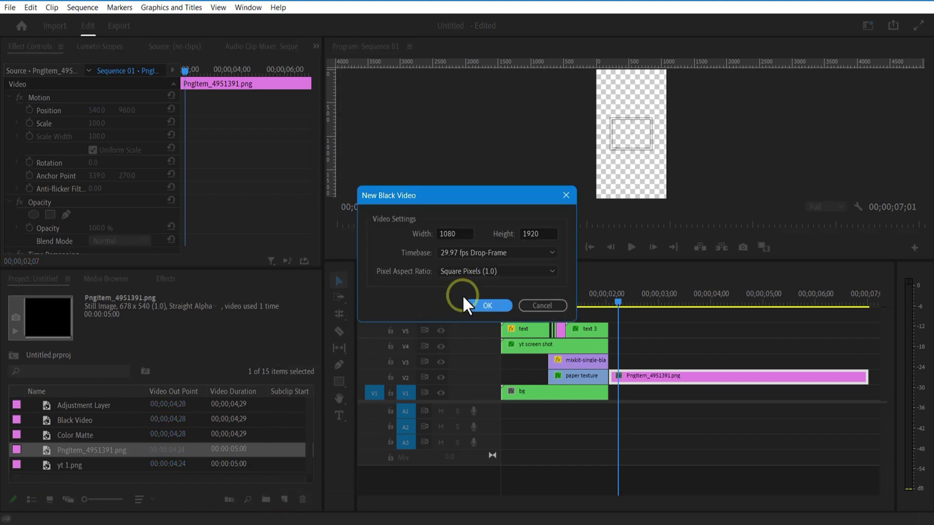
{"action": "left_click", "coordinate": [475, 303]}
{"action": "left_click_drag", "start_coordinate": [208, 435], "coordinate": [613, 401]}
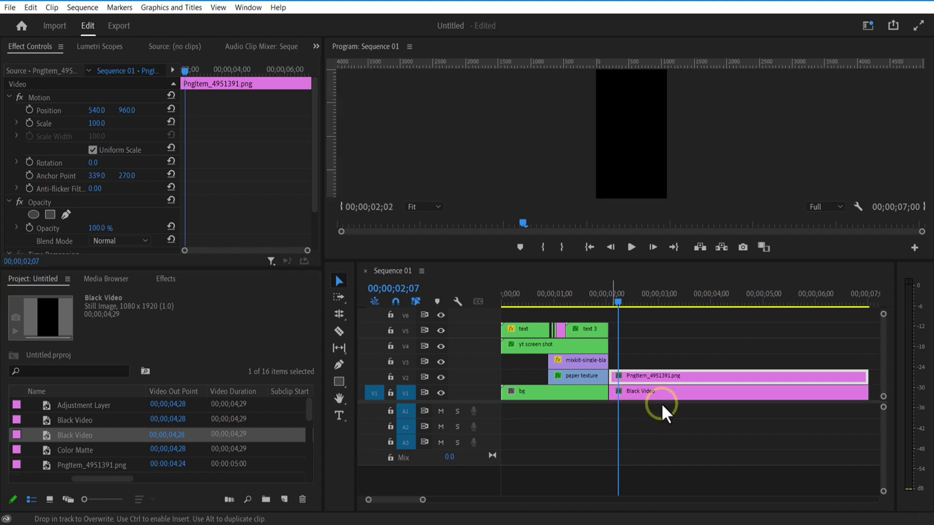
- Apply Tint to the PngItem_4951391.png clip and map both black and white to bright cyan
{"action": "left_click", "coordinate": [155, 280]}
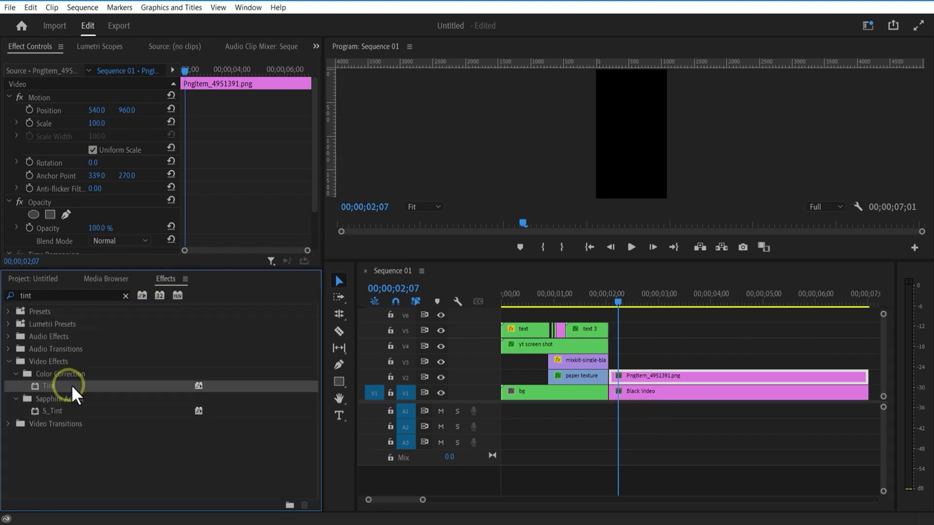
{"action": "left_click_drag", "start_coordinate": [73, 389], "coordinate": [675, 373]}
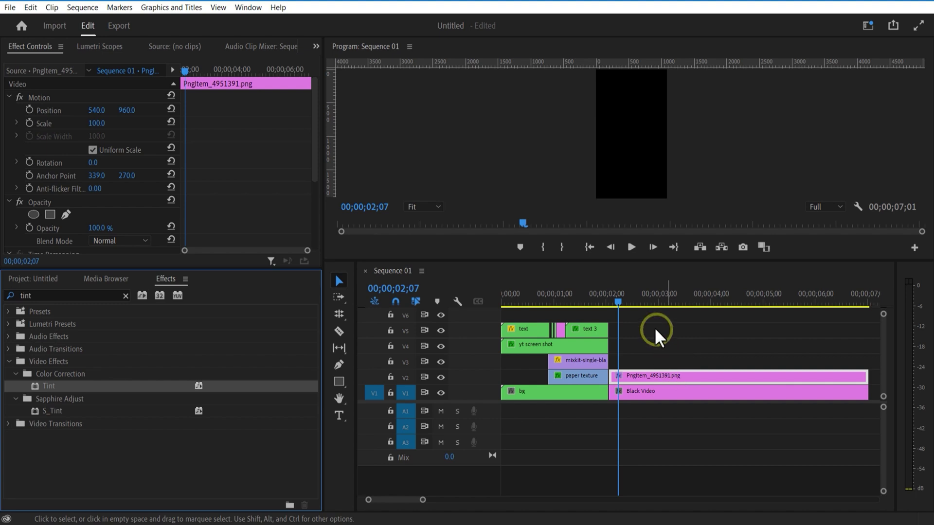
{"action": "left_click_drag", "start_coordinate": [314, 134], "coordinate": [314, 225]}
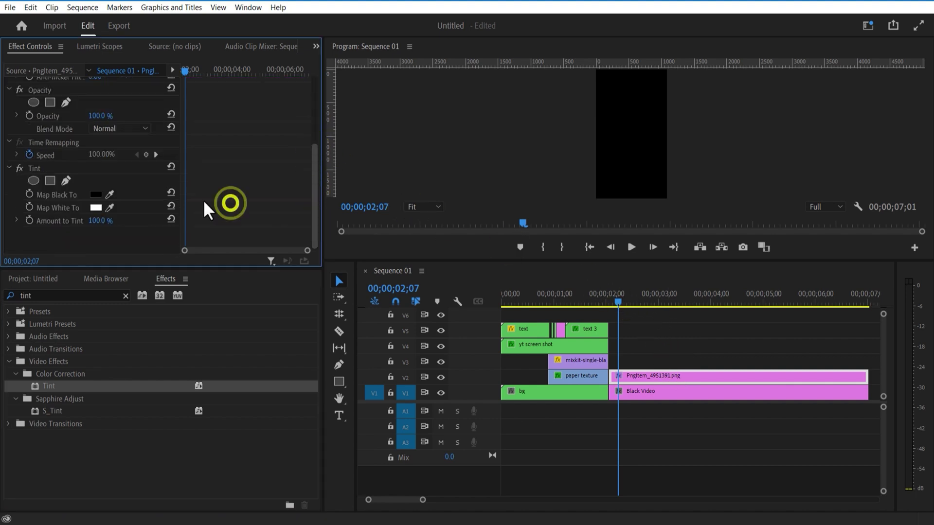
{"action": "left_click", "coordinate": [96, 208]}
{"action": "left_click", "coordinate": [489, 259]}
{"action": "left_click", "coordinate": [453, 334]}
{"action": "left_click", "coordinate": [589, 175]}
{"action": "left_click", "coordinate": [96, 195]}
{"action": "left_click", "coordinate": [488, 258]}
{"action": "left_click", "coordinate": [450, 338]}
{"action": "left_click", "coordinate": [589, 174]}
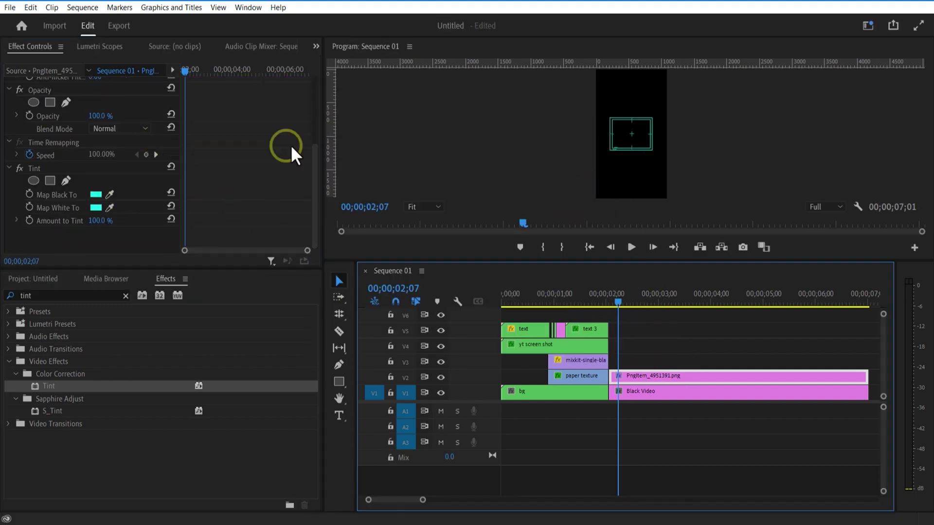
- Set the PngItem_4951391.png clip's scale to 183 and its rotation to -90 degrees
{"action": "left_click_drag", "start_coordinate": [317, 164], "coordinate": [317, 80]}
{"action": "left_click_drag", "start_coordinate": [101, 124], "coordinate": [133, 130]}
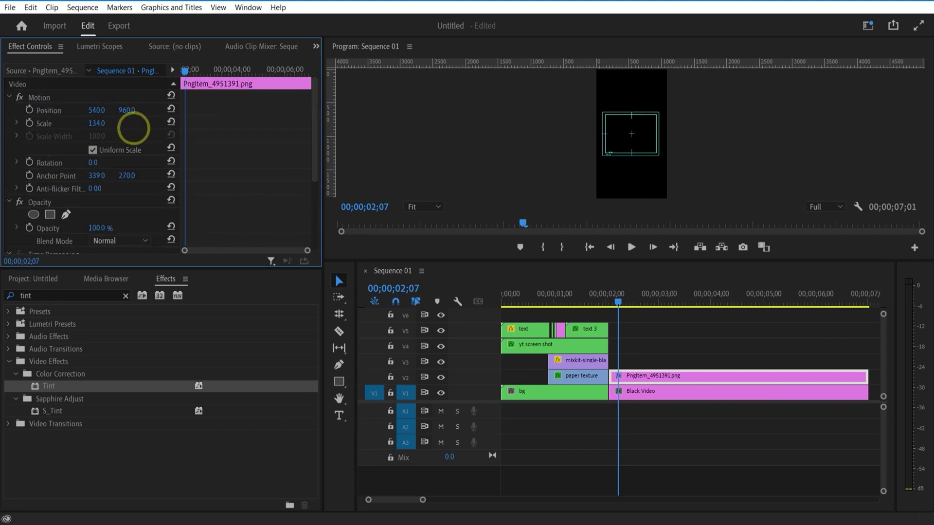
{"action": "left_click_drag", "start_coordinate": [100, 161], "coordinate": [143, 159]}
{"action": "left_click", "coordinate": [100, 162]}
{"action": "type", "text": "-90"}
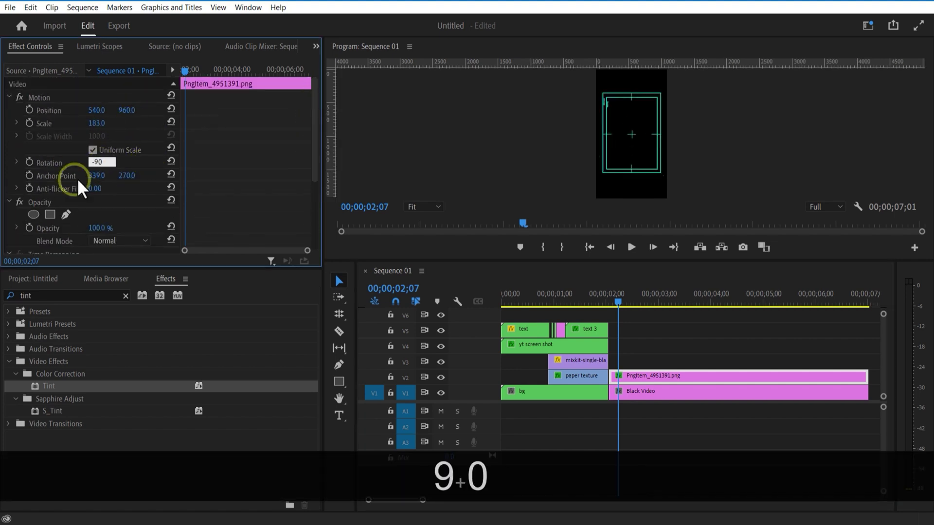
{"action": "left_click", "coordinate": [78, 185]}
{"action": "left_click", "coordinate": [570, 344]}
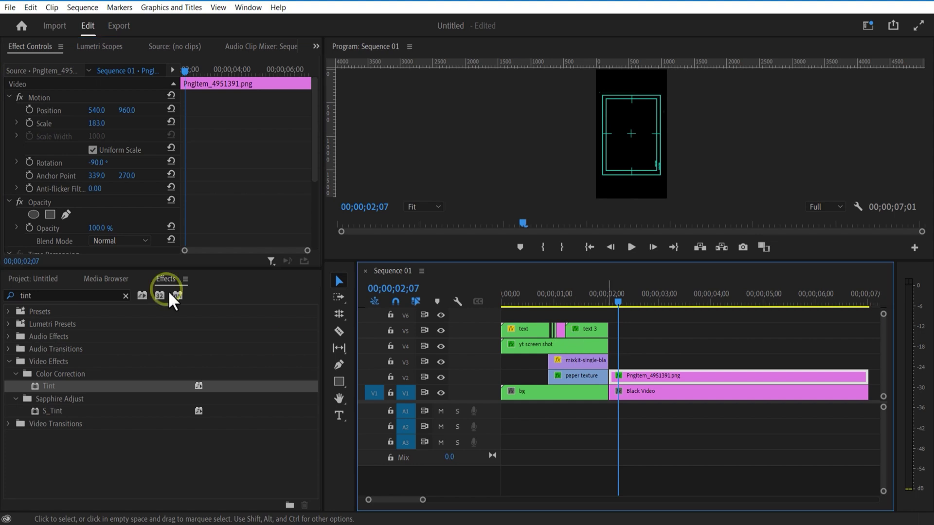
- Turn off uniform scaling for the PngItem_4951391.png clip and stretch its outline into a taller, narrower frame
{"action": "left_click", "coordinate": [98, 161]}
{"action": "left_click", "coordinate": [94, 150]}
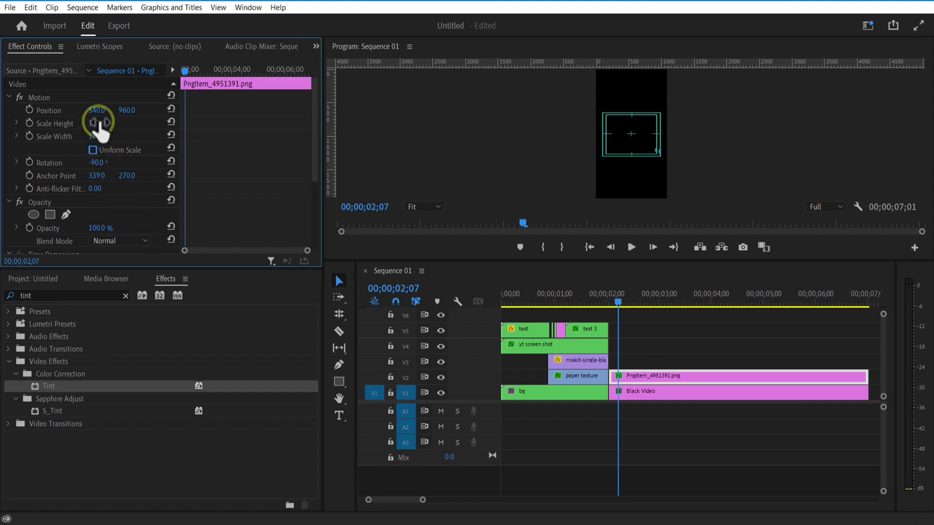
{"action": "mouse_move", "coordinate": [98, 123]}
{"action": "left_mouse_down"}
{"action": "mouse_move", "coordinate": [108, 122]}
{"action": "mouse_move", "coordinate": [101, 124]}
{"action": "left_mouse_up"}
{"action": "left_click_drag", "start_coordinate": [99, 136], "coordinate": [186, 134]}
- Change both Tint mapping colours of the PngItem_4951391.png clip to a darker teal
{"action": "left_click_drag", "start_coordinate": [313, 161], "coordinate": [313, 207]}
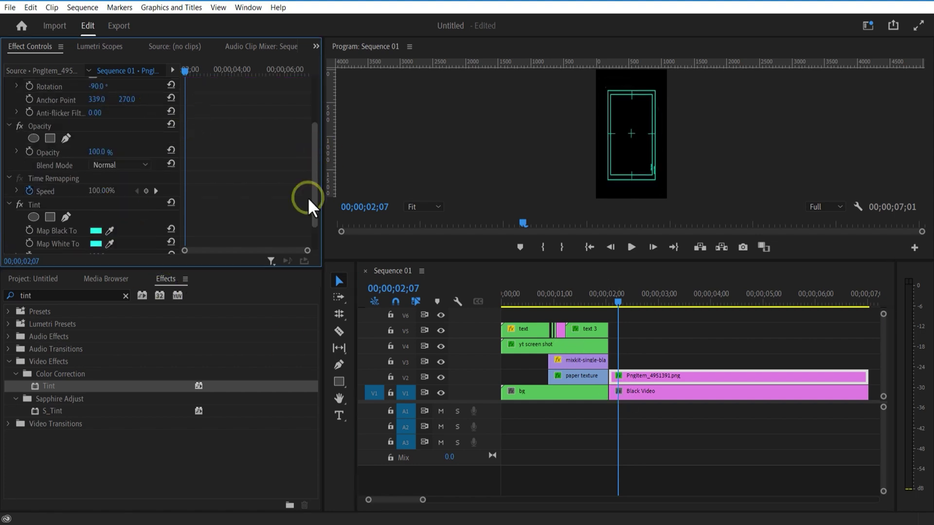
{"action": "left_click", "coordinate": [95, 231]}
{"action": "left_click", "coordinate": [426, 301]}
{"action": "key", "text": "Return"}
{"action": "left_click", "coordinate": [109, 245]}
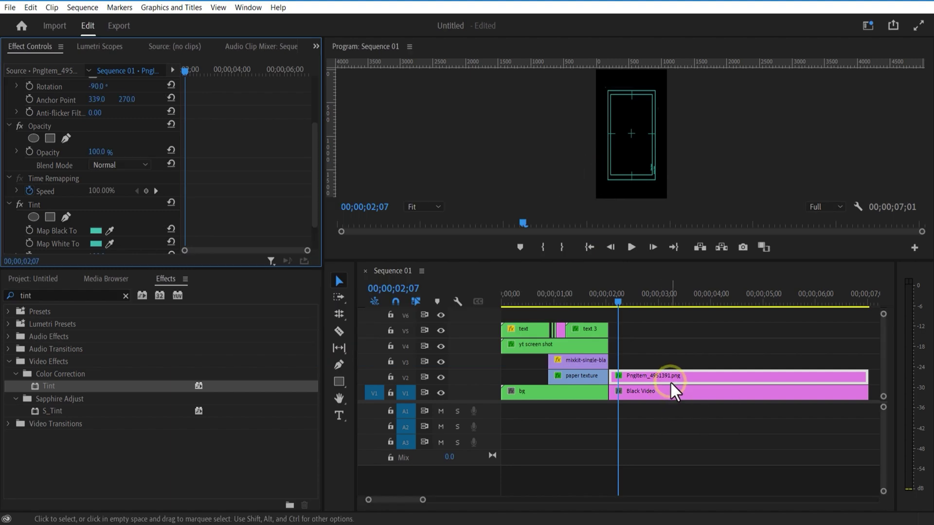
- Draw a rectangle around the teal outline, nearly filling the video frame, at 00;00;02;07 on V3
{"action": "left_click", "coordinate": [399, 385]}
{"action": "left_click", "coordinate": [340, 382]}
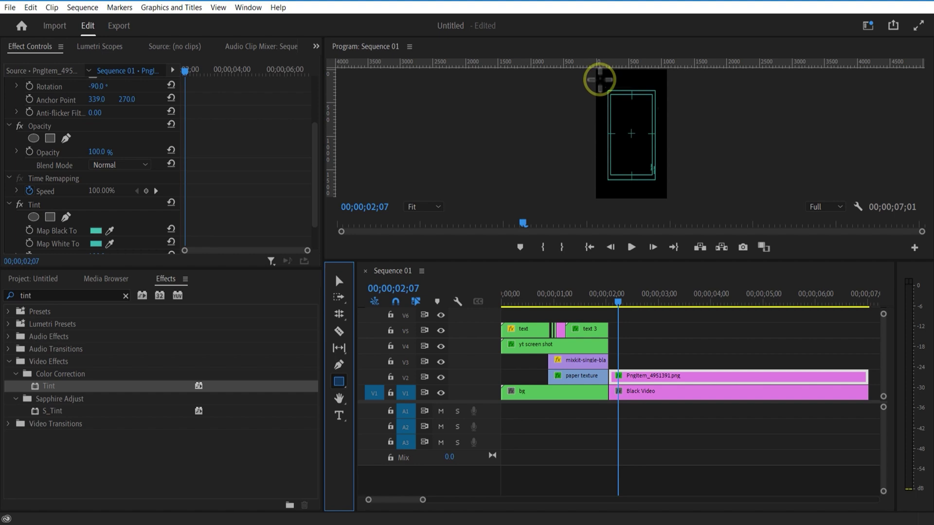
{"action": "mouse_move", "coordinate": [600, 77]}
{"action": "left_mouse_down"}
{"action": "mouse_move", "coordinate": [600, 184]}
{"action": "mouse_move", "coordinate": [661, 192]}
{"action": "left_mouse_up"}
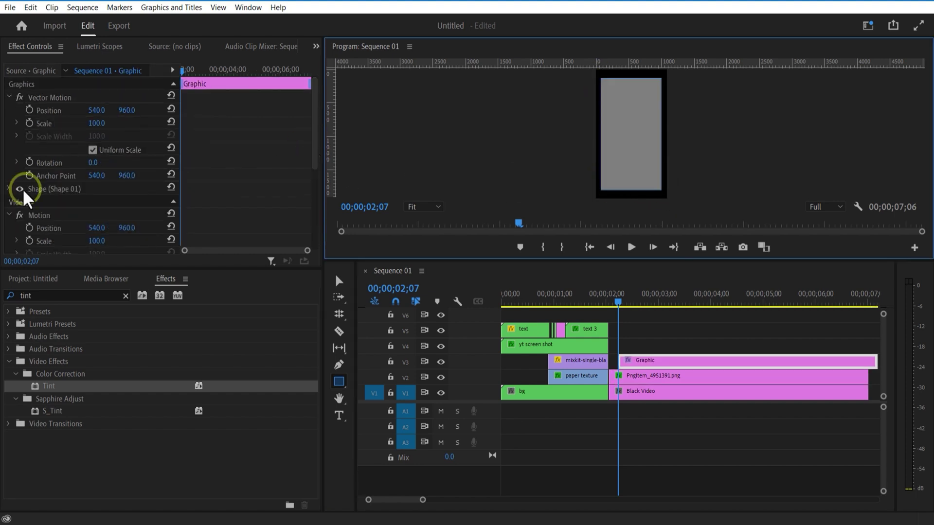
- Turn off the rectangle's fill and enable a 4.0 outer stroke
{"action": "left_click", "coordinate": [9, 188]}
{"action": "scroll", "coordinate": [104, 235], "scroll_direction": "down", "scroll_amount": 2}
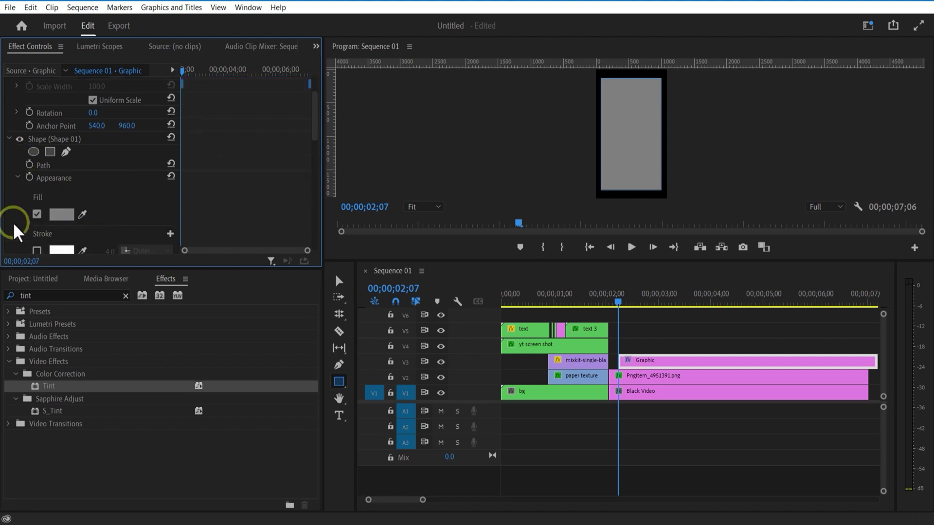
{"action": "left_click", "coordinate": [37, 214]}
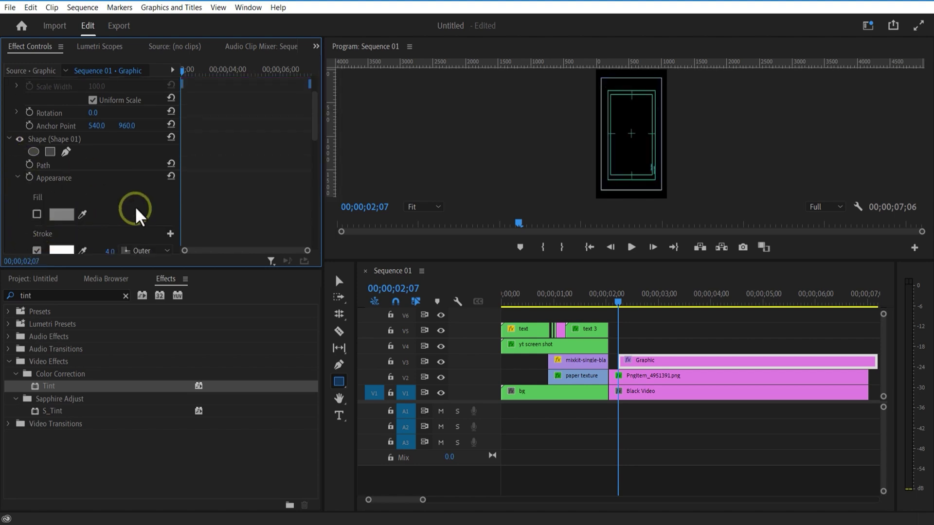
{"action": "scroll", "coordinate": [107, 214], "scroll_direction": "down", "scroll_amount": 1}
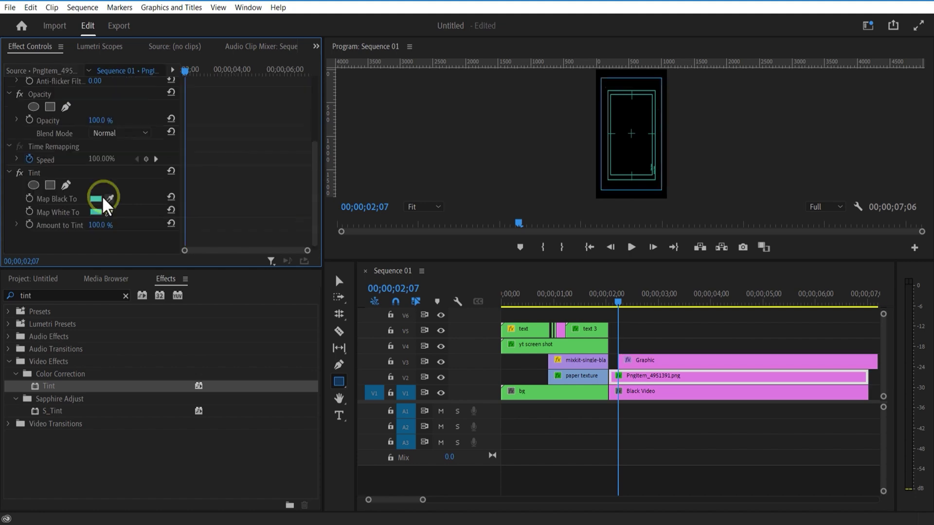
- Turn the PngItem_4951391.png outline white and give the surrounding rectangle a white 2.0 outer stroke
{"action": "left_click", "coordinate": [100, 204]}
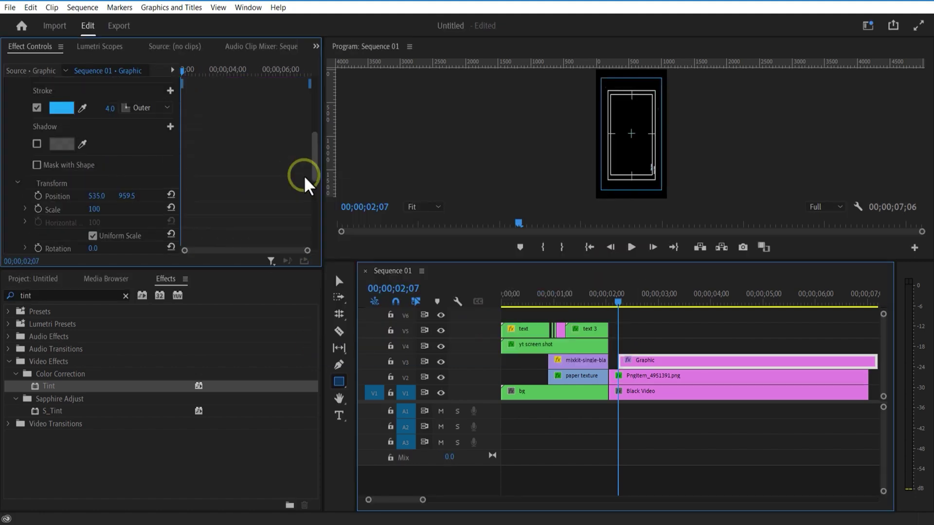
{"action": "left_click", "coordinate": [662, 435]}
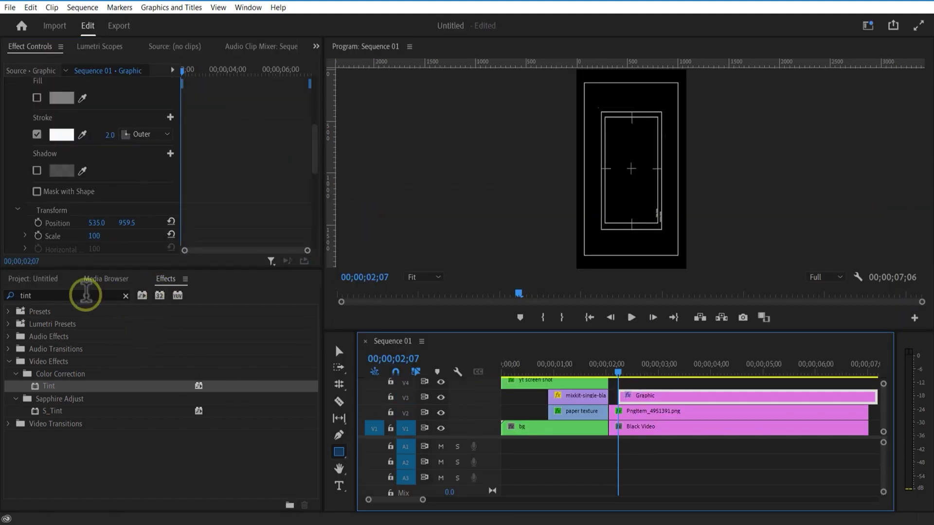
- Find the Basic 3D effect and apply it to the Graphic clip on V3
{"action": "left_click", "coordinate": [85, 295]}
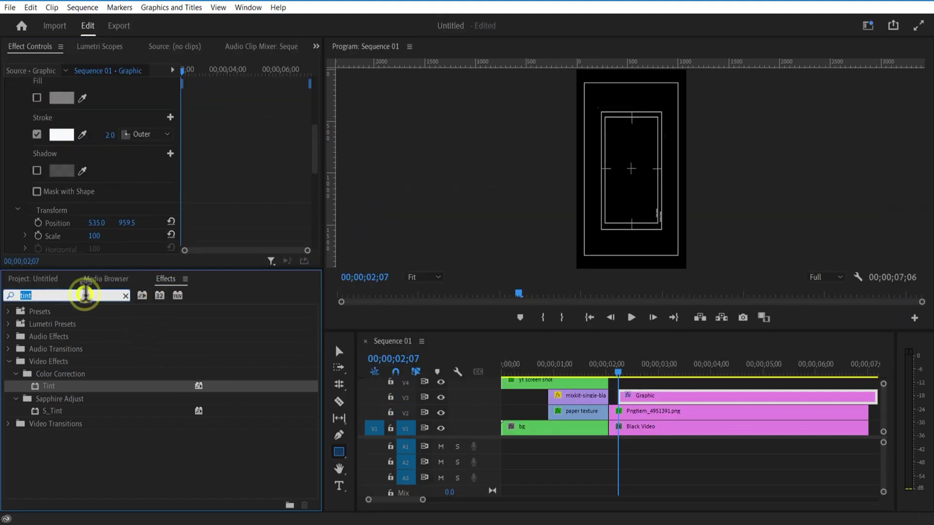
{"action": "type", "text": "3d"}
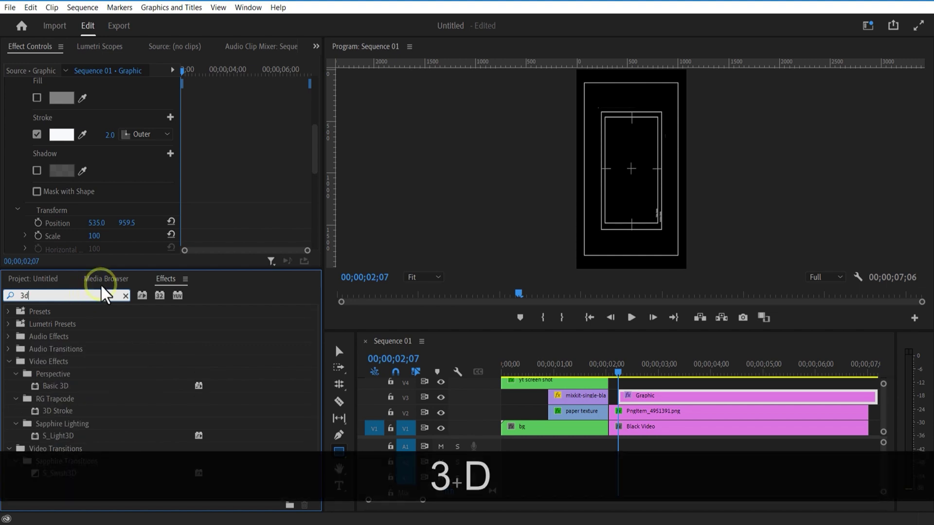
{"action": "left_click", "coordinate": [65, 385]}
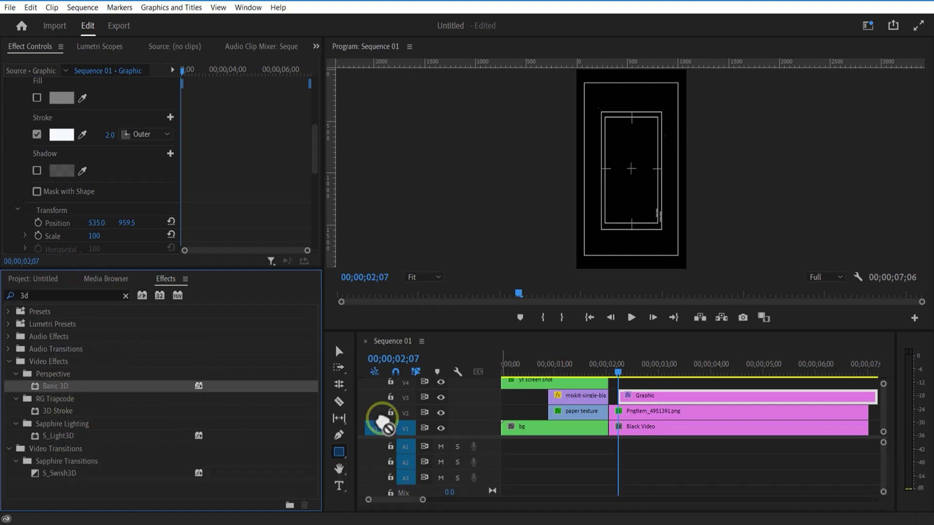
{"action": "left_click_drag", "start_coordinate": [383, 421], "coordinate": [643, 400]}
{"action": "scroll", "coordinate": [292, 205], "scroll_direction": "up", "scroll_amount": 5}
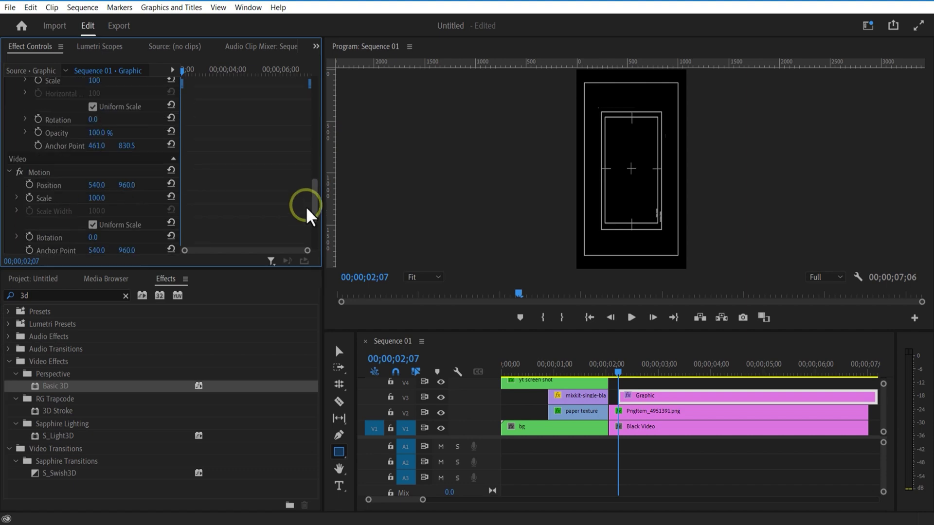
- Keyframe the Graphic clip's Basic 3D Swivel from 0.0° at 00;00;02;07 to about -11° near 00;00;04;00
{"action": "left_click", "coordinate": [30, 170]}
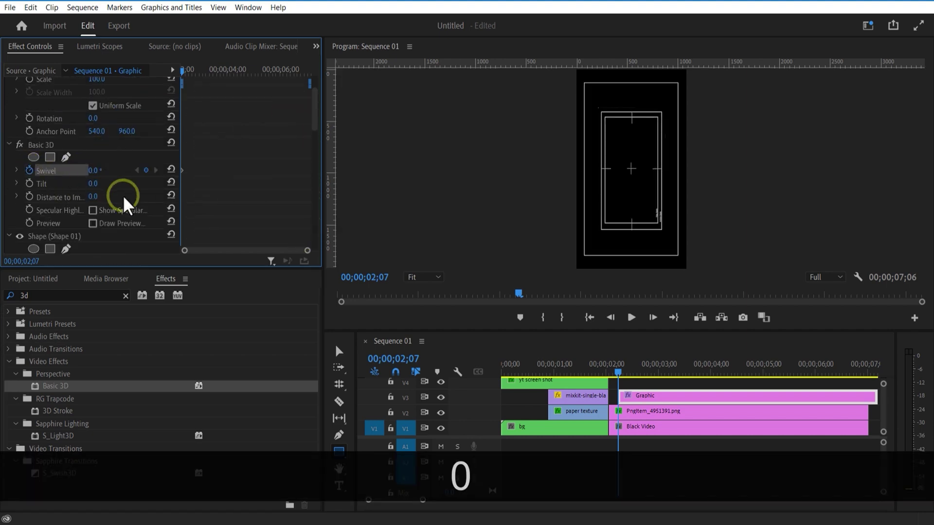
{"action": "left_click_drag", "start_coordinate": [183, 71], "coordinate": [226, 85]}
{"action": "left_click_drag", "start_coordinate": [93, 170], "coordinate": [92, 170]}
{"action": "left_click_drag", "start_coordinate": [227, 72], "coordinate": [163, 110]}
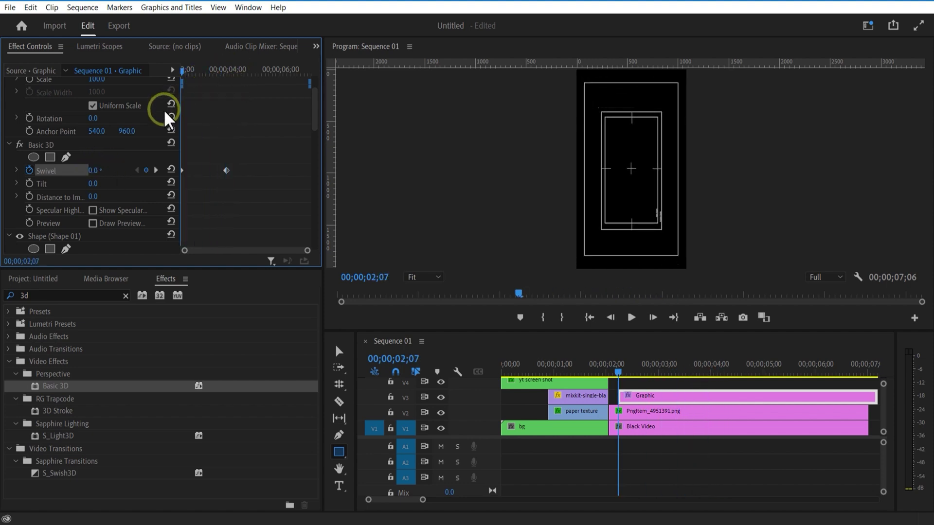
- Keyframe the Graphic clip's Vector Motion Scale at 85.0 on 00;00;02;07 and enlarge it at 00;00;03;29
{"action": "left_click_drag", "start_coordinate": [314, 104], "coordinate": [314, 92]}
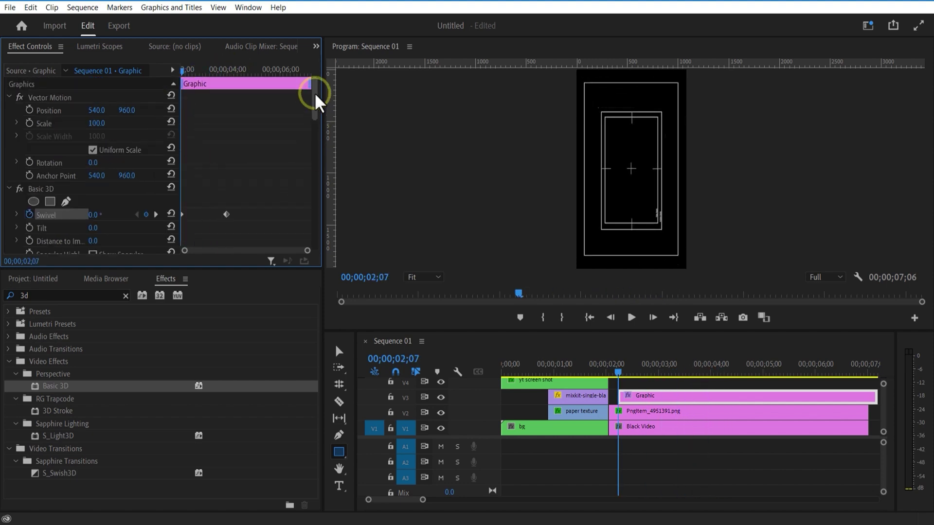
{"action": "left_click", "coordinate": [29, 123]}
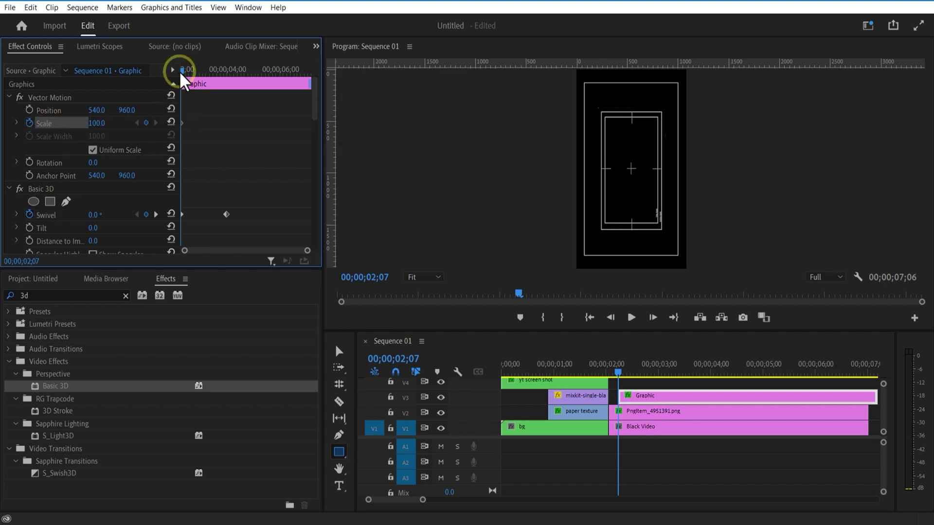
{"action": "left_click_drag", "start_coordinate": [96, 123], "coordinate": [92, 127]}
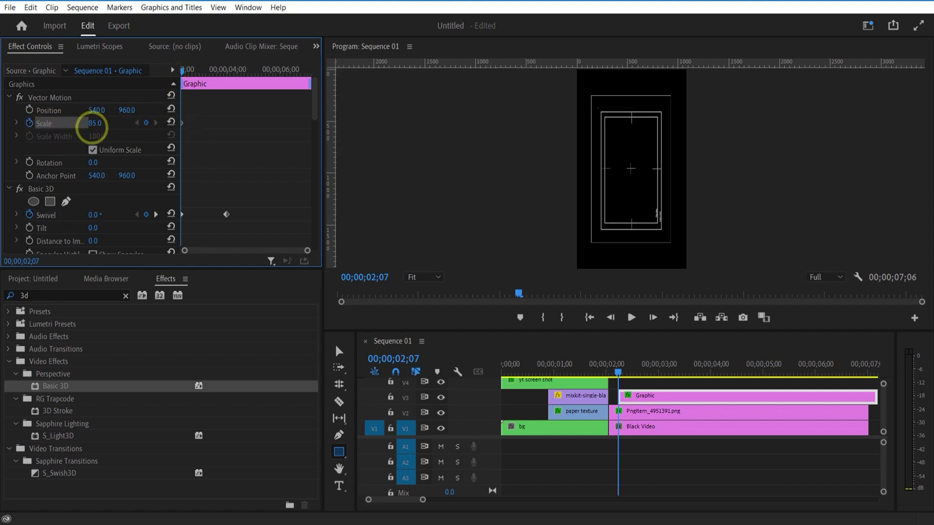
{"action": "left_click_drag", "start_coordinate": [182, 72], "coordinate": [227, 107]}
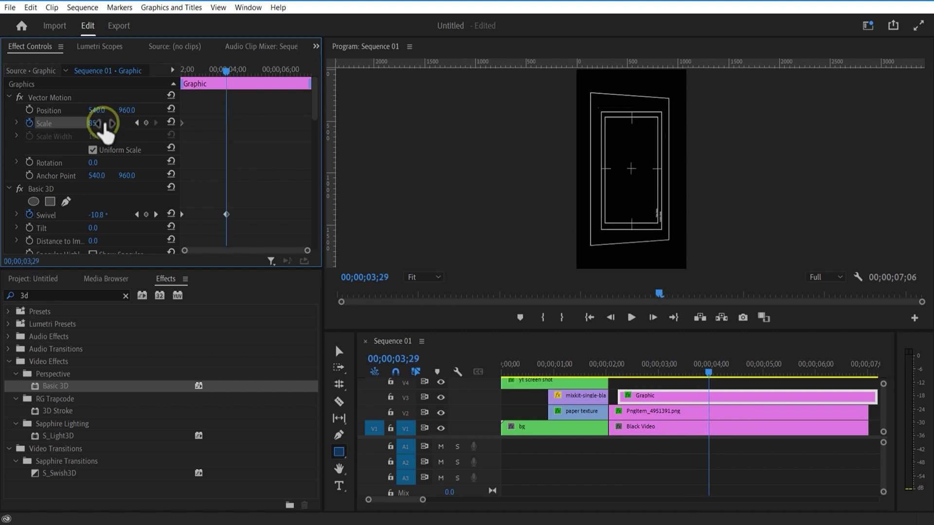
{"action": "mouse_move", "coordinate": [96, 123]}
{"action": "left_mouse_down"}
{"action": "mouse_move", "coordinate": [119, 123]}
{"action": "mouse_move", "coordinate": [105, 124]}
{"action": "left_mouse_up"}
- Cut the Graphic, PngItem_4951391.png and Black Video clips at 00;00;03;28 and delete everything after the cut
{"action": "key", "text": "minus"}
{"action": "left_click_drag", "start_coordinate": [597, 372], "coordinate": [636, 442]}
{"action": "left_click", "coordinate": [339, 402]}
{"action": "left_click", "coordinate": [594, 426], "text": "shift"}
{"action": "left_click", "coordinate": [339, 351]}
{"action": "key", "text": "Delete"}
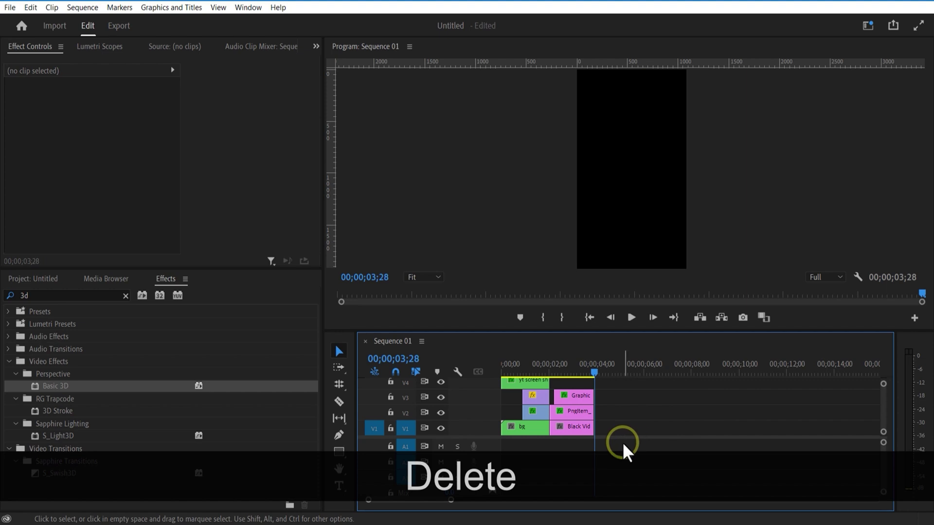
- Create a 1080 x 1920 adjustment layer with square pixels and place it on V4 above the Graphic clip
{"action": "left_click", "coordinate": [570, 365]}
{"action": "left_click", "coordinate": [631, 417]}
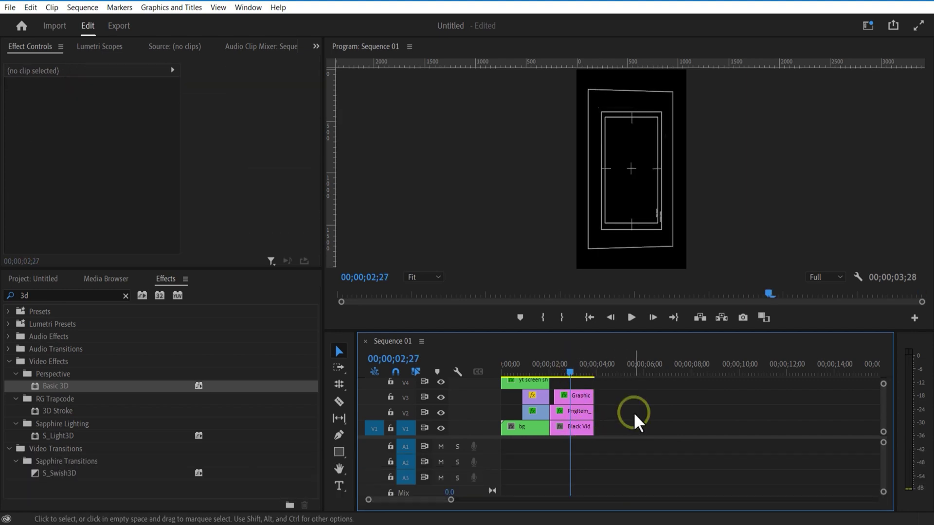
{"action": "left_click", "coordinate": [86, 320]}
{"action": "key", "text": "shift+1"}
{"action": "left_click", "coordinate": [284, 499]}
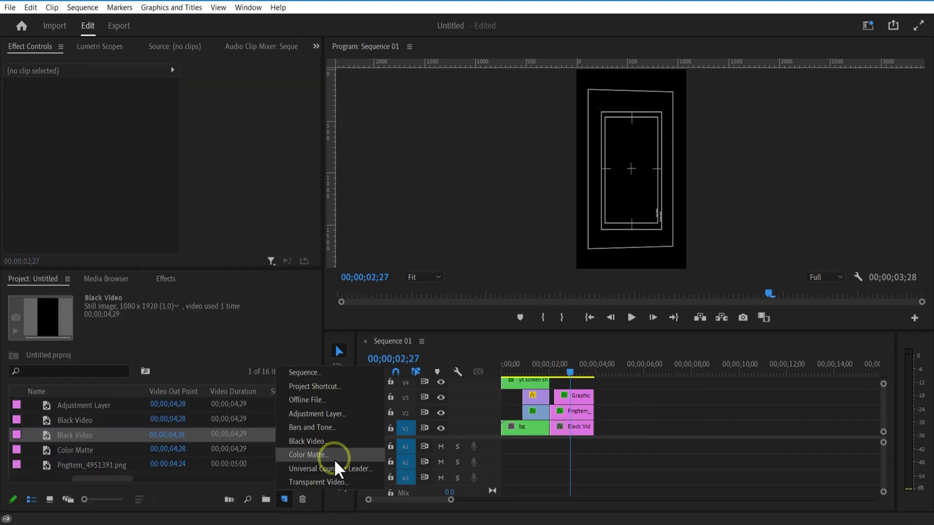
{"action": "left_click", "coordinate": [322, 416]}
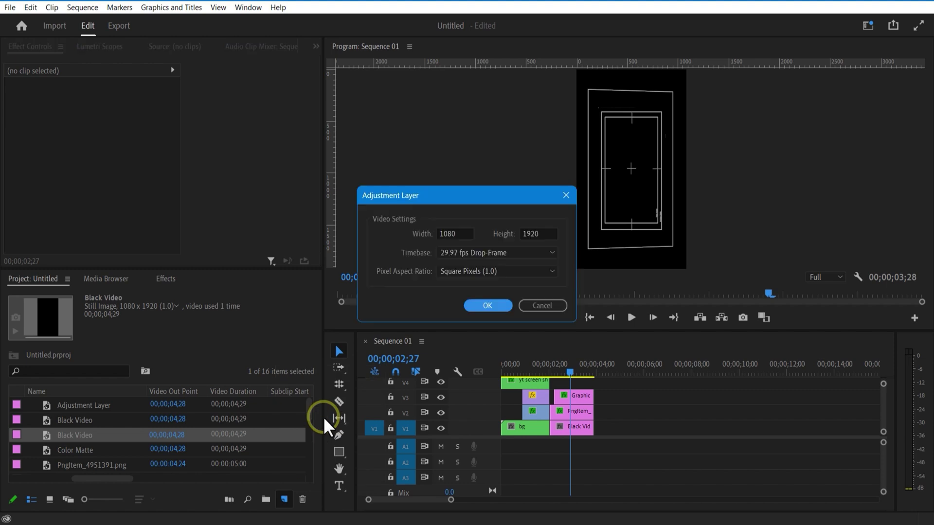
{"action": "left_click", "coordinate": [481, 306]}
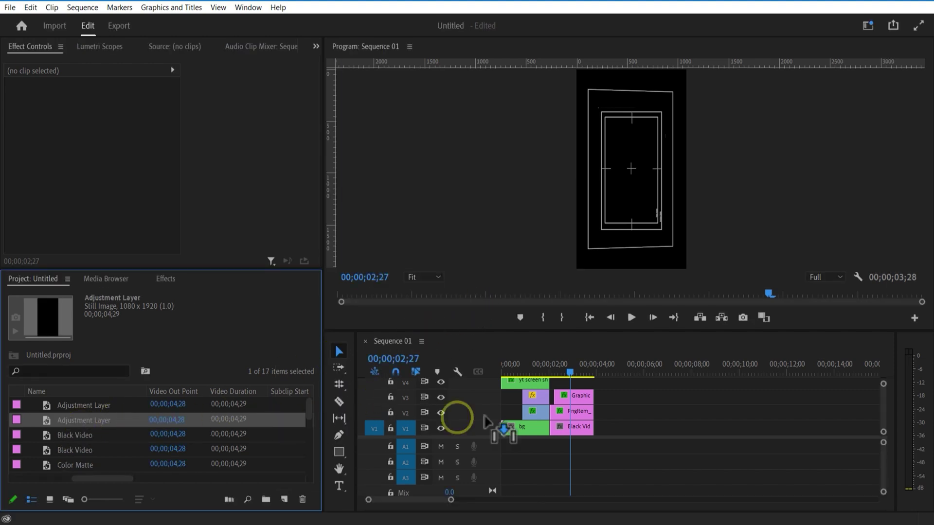
{"action": "left_click_drag", "start_coordinate": [485, 417], "coordinate": [605, 385]}
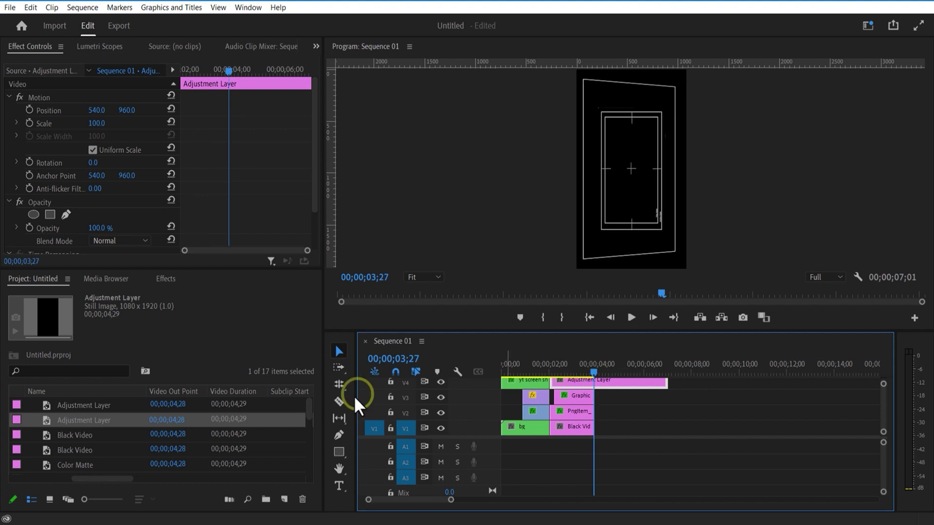
- Cut the adjustment layer where the clips below end and delete the excess part
{"action": "left_click", "coordinate": [340, 401]}
{"action": "left_click", "coordinate": [594, 382]}
{"action": "key", "text": "Delete"}
- Search the effects for "colo" and apply 4-Color Gradient to the adjustment layer on V4
{"action": "left_click", "coordinate": [575, 366]}
{"action": "left_click", "coordinate": [165, 279]}
{"action": "left_click", "coordinate": [73, 295]}
{"action": "key", "text": "BackSpace"}
{"action": "type", "text": "colo"}
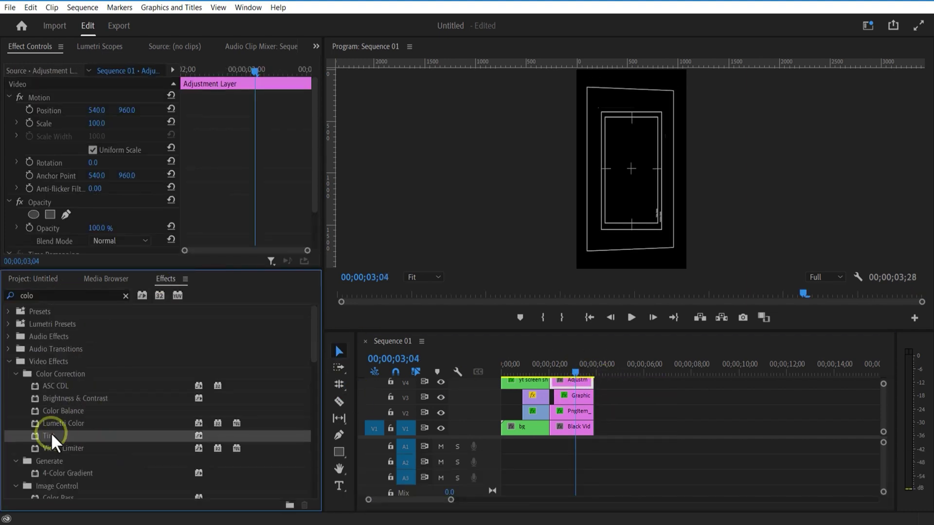
{"action": "scroll", "coordinate": [86, 450], "scroll_direction": "down", "scroll_amount": 1}
{"action": "left_click_drag", "start_coordinate": [61, 451], "coordinate": [581, 384]}
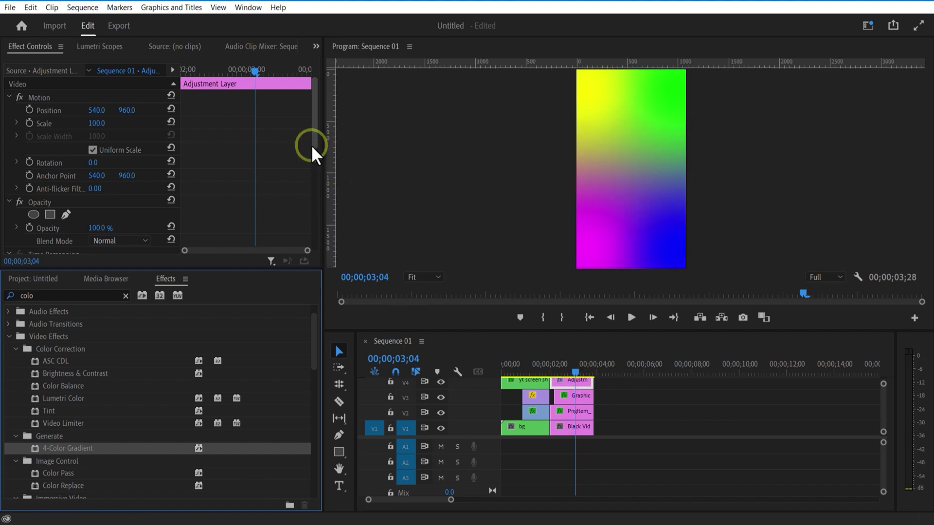
- Set the 4-Color Gradient's blending mode to Overlay
{"action": "left_click_drag", "start_coordinate": [314, 137], "coordinate": [318, 234]}
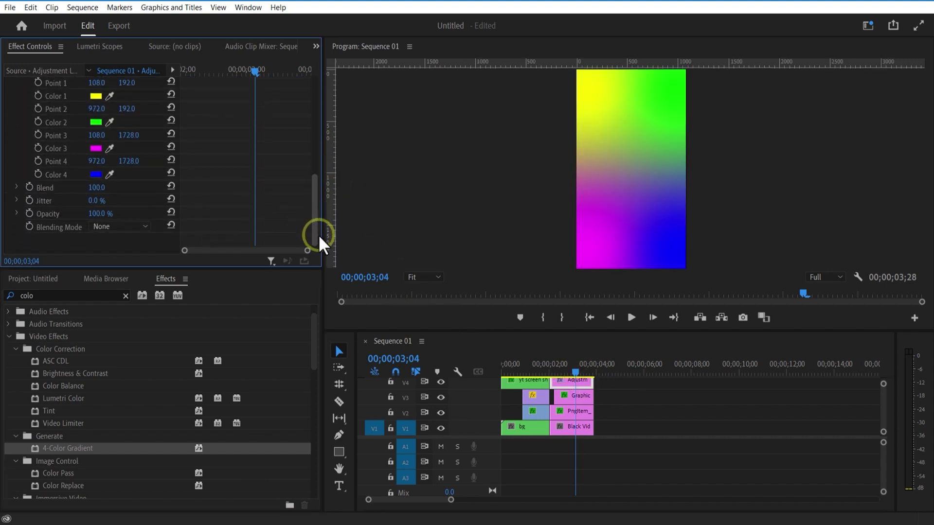
{"action": "left_click", "coordinate": [126, 227]}
{"action": "left_click", "coordinate": [114, 310]}
- Set the gradient's Color 1 to off-white E3E1E1, Color 3 to light grey and Color 2 to blue 0000FE
{"action": "left_click", "coordinate": [96, 148]}
{"action": "left_click", "coordinate": [489, 235]}
{"action": "left_click", "coordinate": [590, 175]}
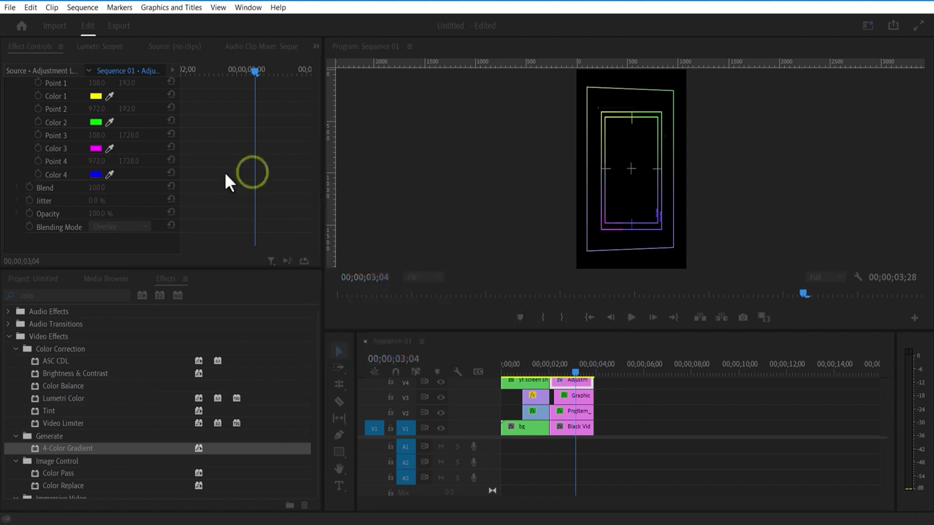
{"action": "left_click", "coordinate": [95, 96]}
{"action": "left_click", "coordinate": [321, 198]}
{"action": "left_click", "coordinate": [590, 175]}
{"action": "left_click", "coordinate": [96, 122]}
{"action": "mouse_move", "coordinate": [315, 179]}
{"action": "left_mouse_down"}
{"action": "mouse_move", "coordinate": [319, 129]}
{"action": "mouse_move", "coordinate": [321, 184]}
{"action": "left_mouse_up"}
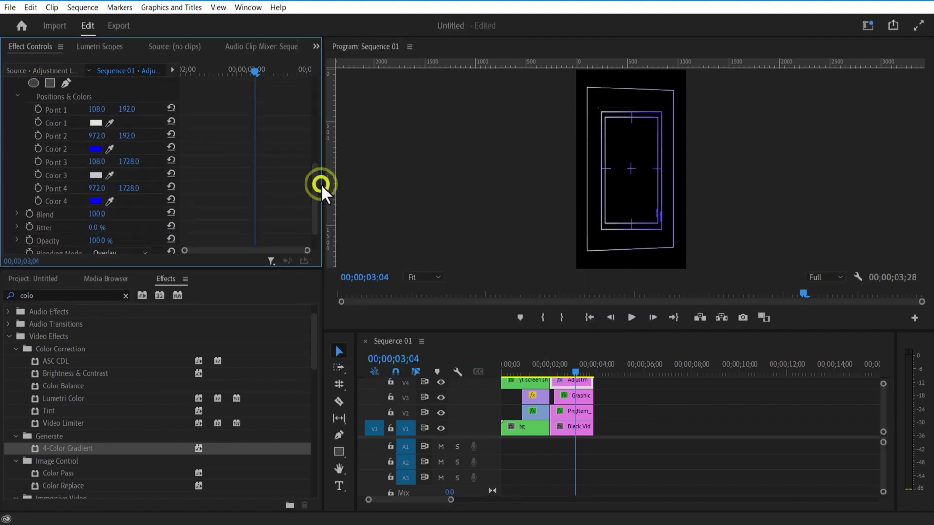
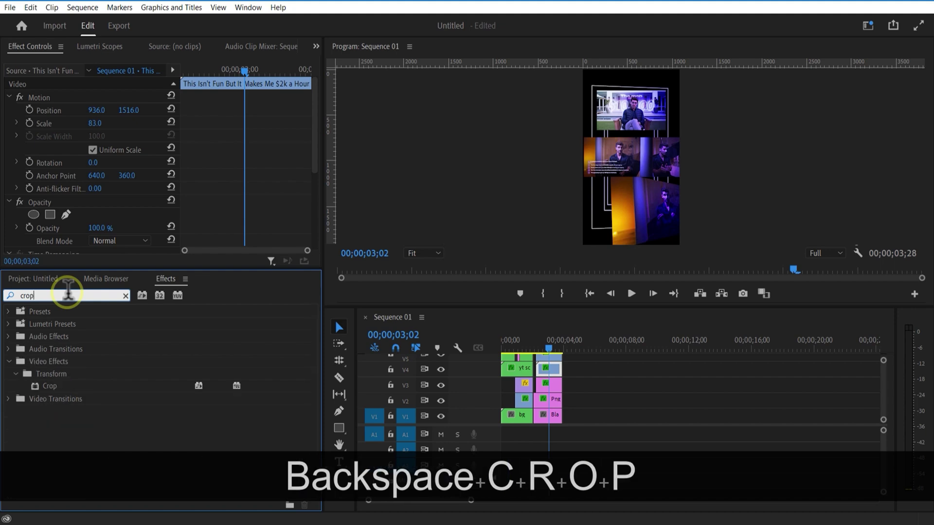
- Apply the Crop effect to the thumbnail clip on V4 and crop away part of its left side
{"action": "left_click_drag", "start_coordinate": [54, 396], "coordinate": [548, 376]}
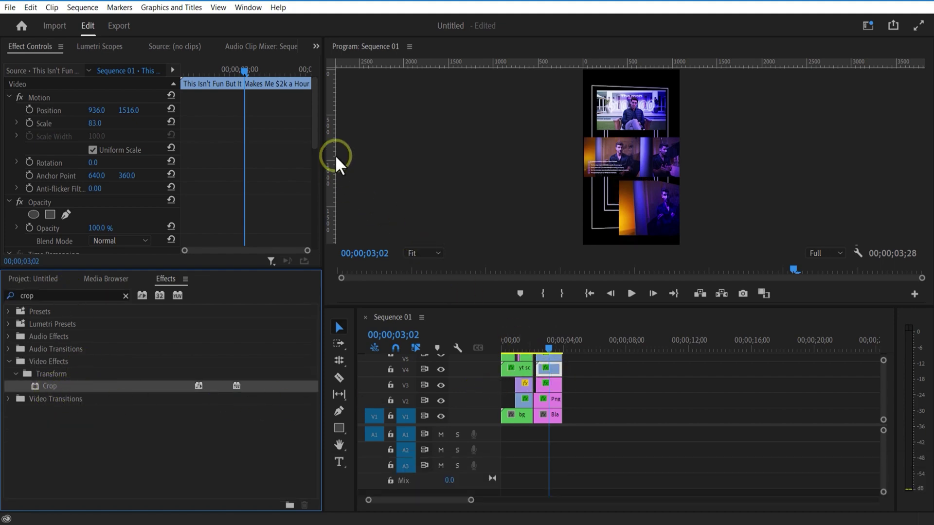
{"action": "left_click_drag", "start_coordinate": [317, 113], "coordinate": [312, 208]}
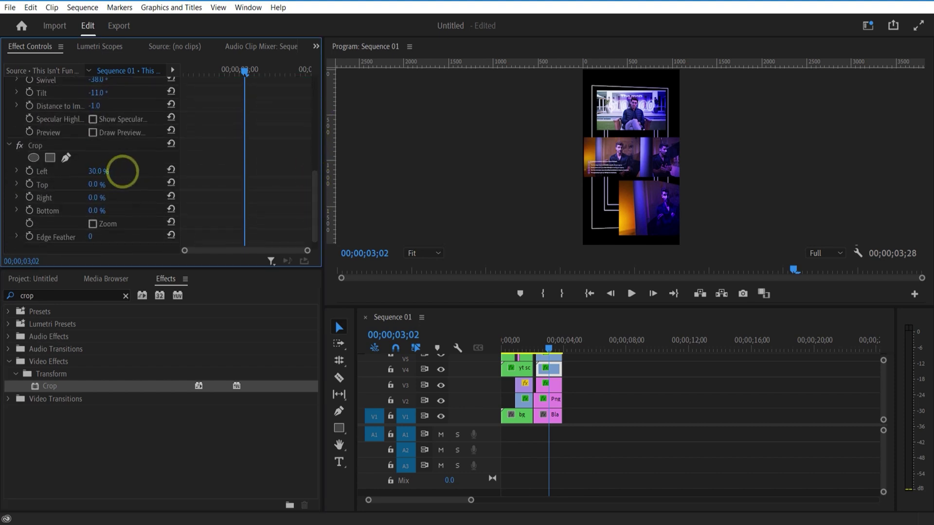
{"action": "mouse_move", "coordinate": [122, 171]}
{"action": "left_mouse_down"}
{"action": "mouse_move", "coordinate": [142, 170]}
{"action": "mouse_move", "coordinate": [130, 171]}
{"action": "left_mouse_up"}
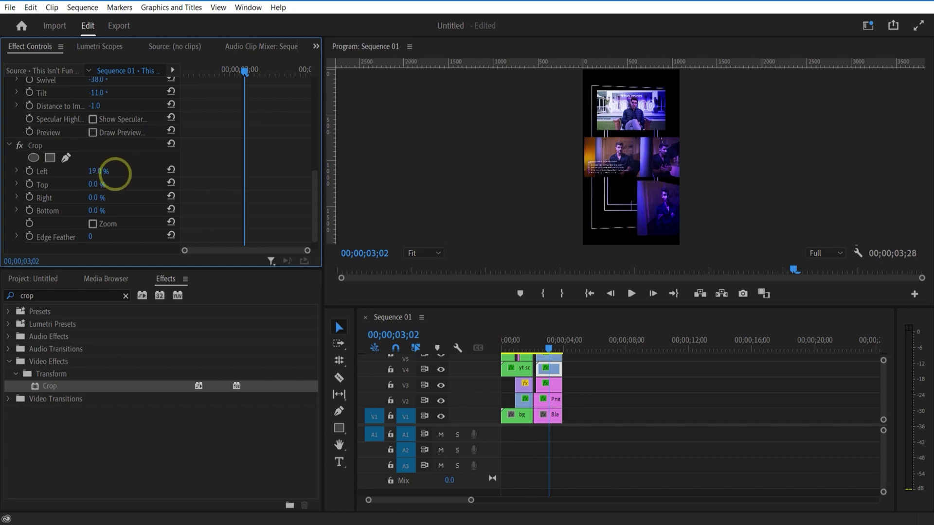
{"action": "left_click_drag", "start_coordinate": [115, 173], "coordinate": [107, 171]}
{"action": "left_click_drag", "start_coordinate": [312, 198], "coordinate": [313, 104]}
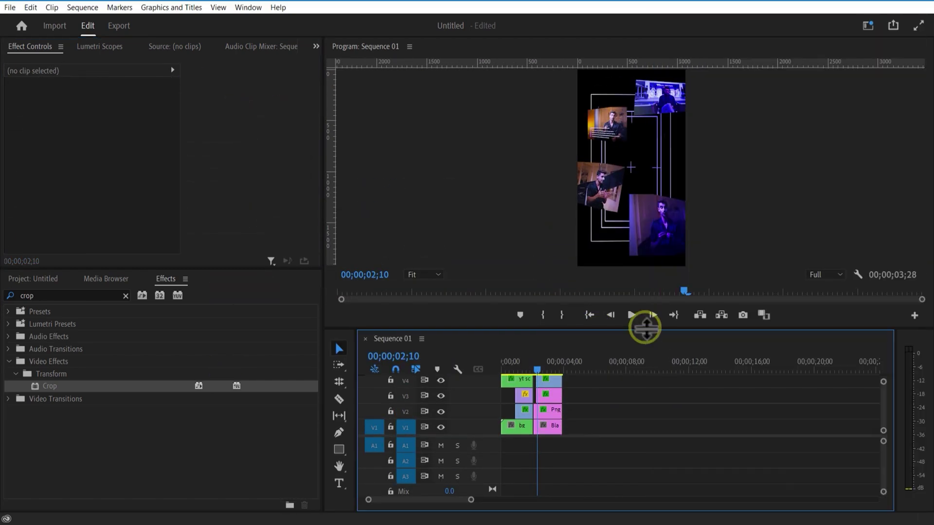
- Enlarge the timeline area until tracks V1 to V8 are all shown
{"action": "left_click_drag", "start_coordinate": [641, 323], "coordinate": [647, 241]}
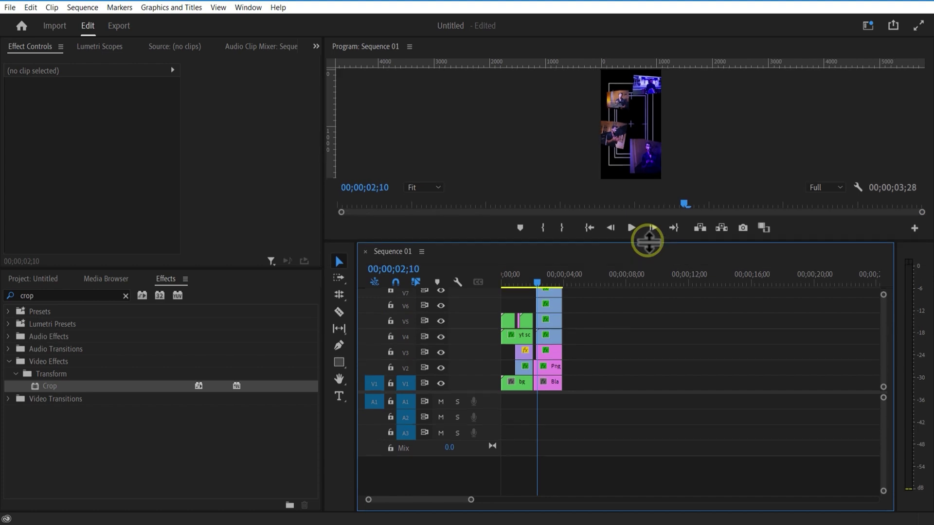
{"action": "left_click", "coordinate": [550, 339]}
{"action": "left_click", "coordinate": [548, 351]}
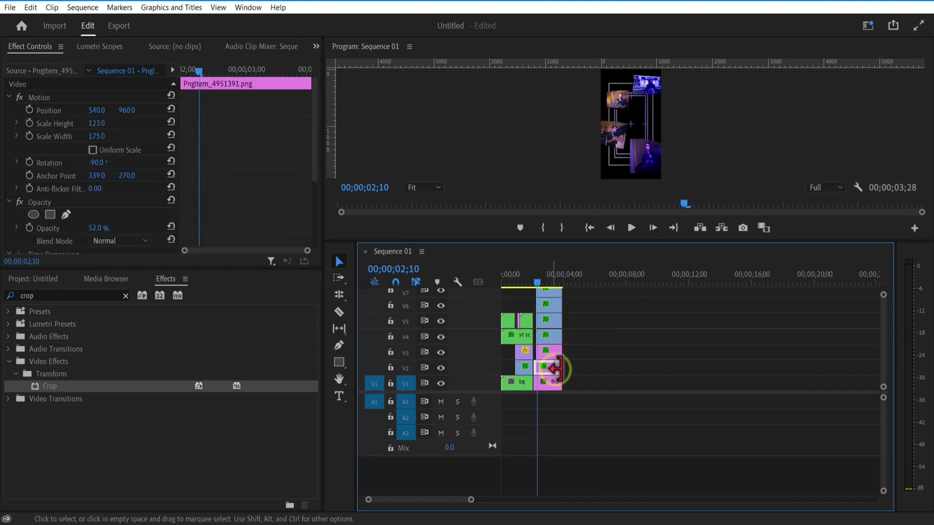
{"action": "left_click_drag", "start_coordinate": [577, 242], "coordinate": [580, 205]}
{"action": "left_click_drag", "start_coordinate": [587, 336], "coordinate": [547, 254]}
{"action": "left_click", "coordinate": [598, 315]}
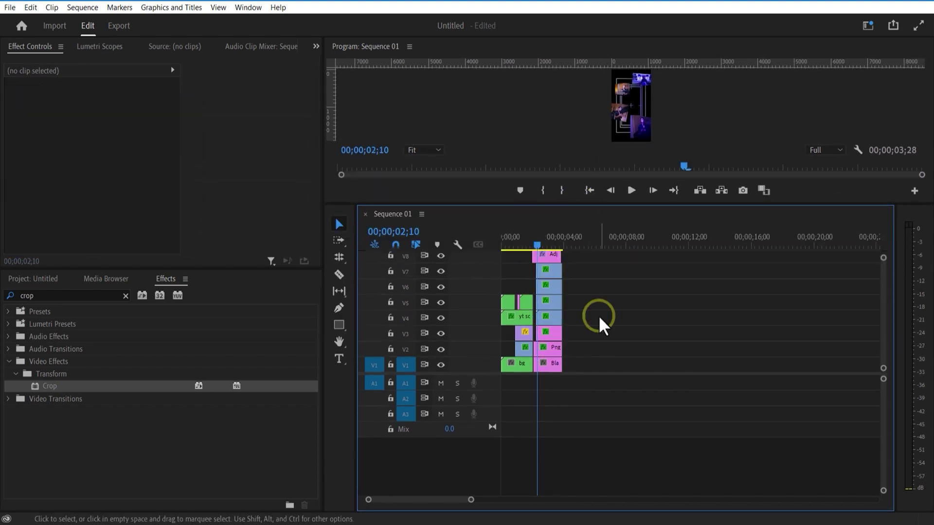
- Change Color 1 and Color 3 of the V8 adjustment layer's 4-Color Gradient to the same blue as Color 2
{"action": "left_click", "coordinate": [550, 336]}
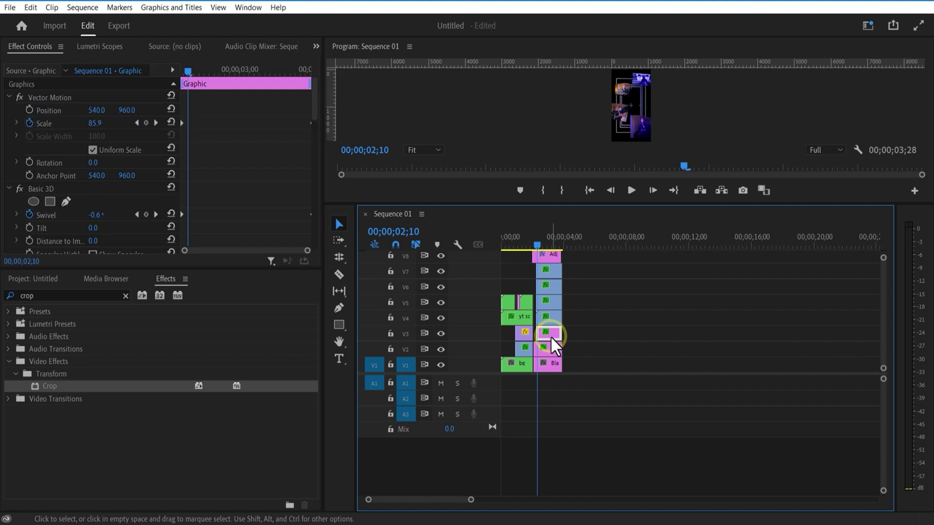
{"action": "left_click", "coordinate": [544, 255]}
{"action": "left_click_drag", "start_coordinate": [315, 124], "coordinate": [311, 207]}
{"action": "left_click", "coordinate": [96, 136]}
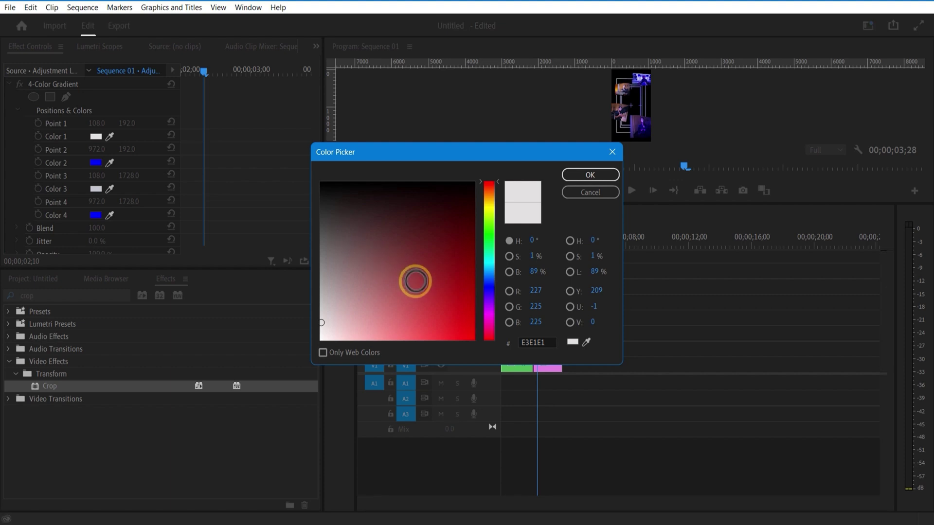
{"action": "left_click", "coordinate": [585, 341]}
{"action": "left_click", "coordinate": [98, 163]}
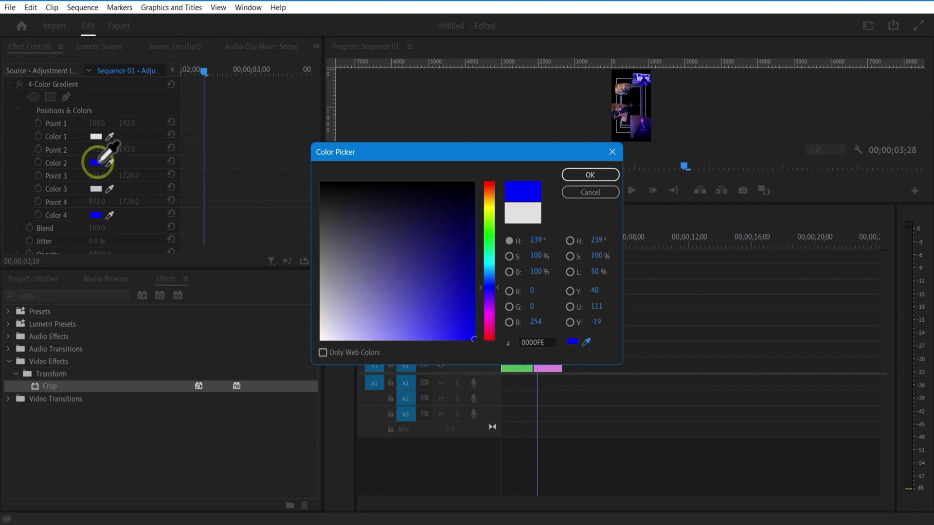
{"action": "left_click", "coordinate": [590, 175]}
{"action": "left_click", "coordinate": [109, 189]}
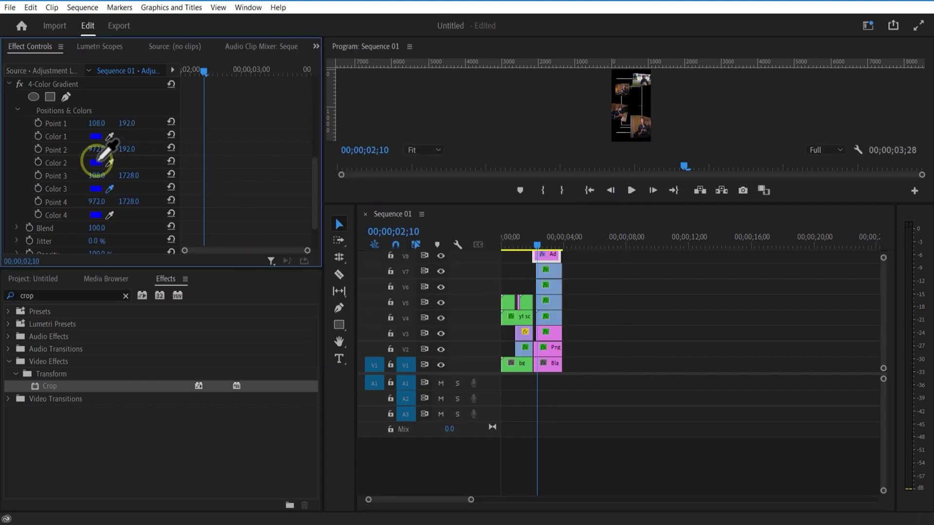
- Sample Color 2's blue for the 4-Color Gradient's Color 3 and deselect the adjustment layer
{"action": "left_click", "coordinate": [97, 162]}
{"action": "left_click", "coordinate": [744, 337]}
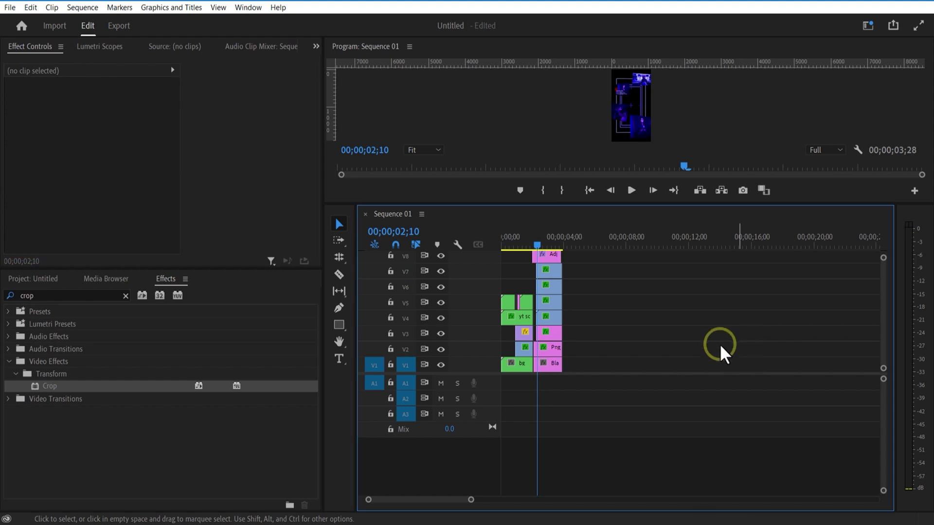
- Trim the clips on V2 to V8 so they start at 00;00;02;02 and end together with the Black Video clip
{"action": "left_click_drag", "start_coordinate": [598, 318], "coordinate": [592, 318]}
{"action": "left_click_drag", "start_coordinate": [622, 295], "coordinate": [627, 294]}
{"action": "left_click_drag", "start_coordinate": [623, 270], "coordinate": [641, 270]}
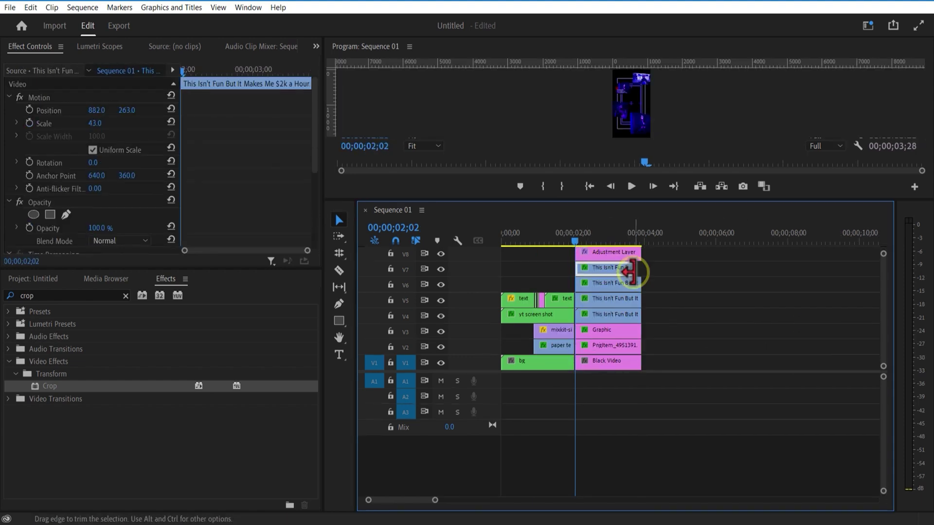
- Nest all the scene clips on V2 to V8 above the Black Video into one sequence named final
{"action": "left_click_drag", "start_coordinate": [657, 348], "coordinate": [623, 250]}
{"action": "right_click", "coordinate": [624, 253]}
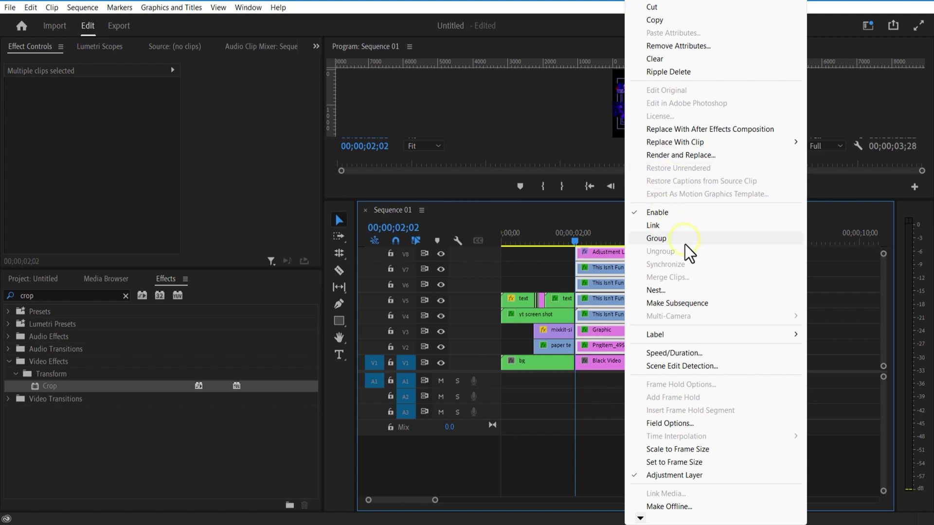
{"action": "left_click", "coordinate": [656, 290]}
{"action": "type", "text": "final"}
{"action": "left_click", "coordinate": [459, 278]}
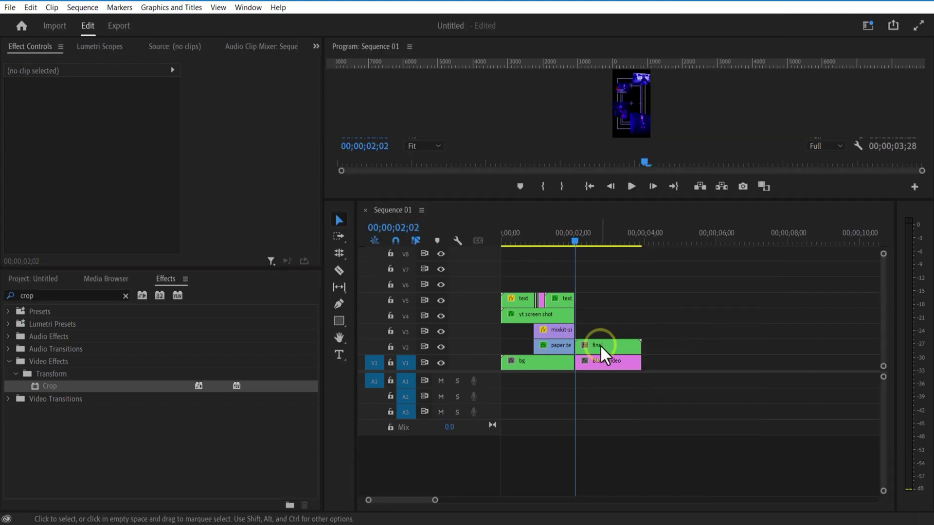
- Apply the Basic 3D effect to the nested final clip on V2
{"action": "left_click", "coordinate": [599, 345]}
{"action": "left_click", "coordinate": [83, 298]}
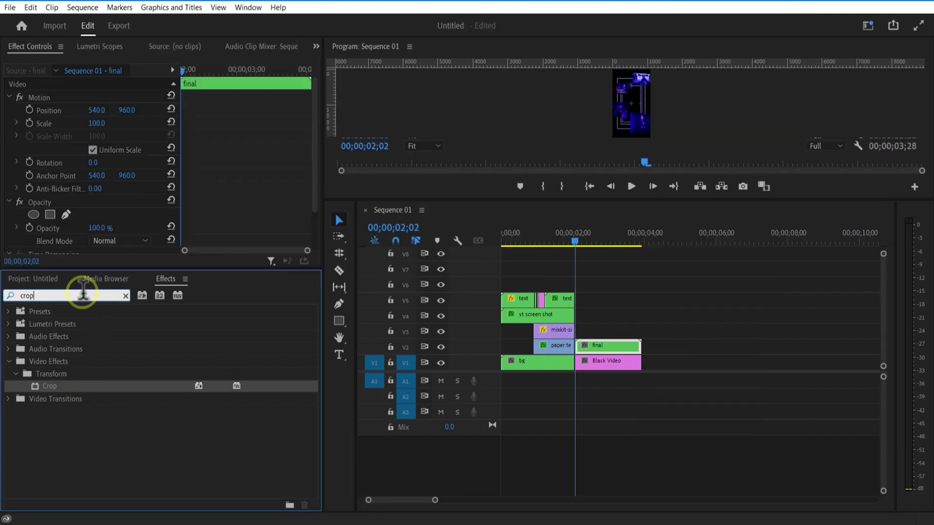
{"action": "type", "text": "3d"}
{"action": "left_click", "coordinate": [55, 386]}
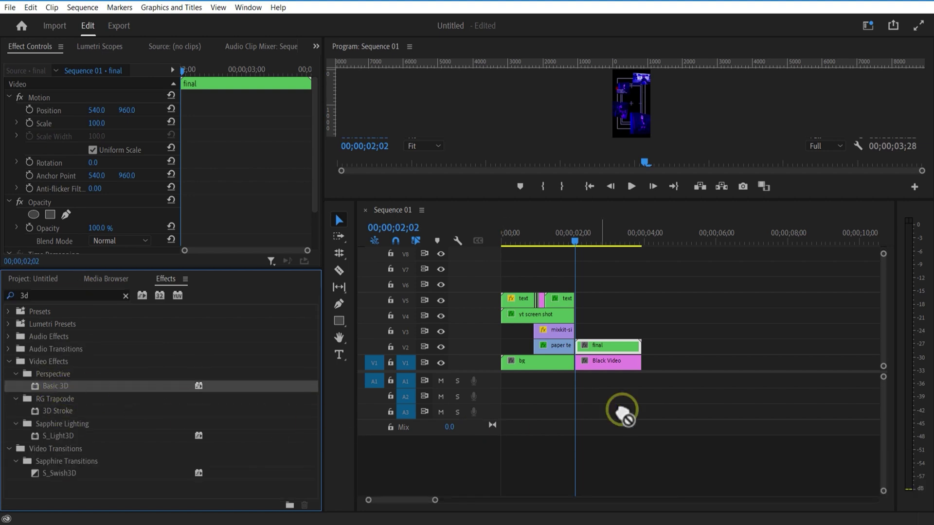
{"action": "left_click_drag", "start_coordinate": [622, 411], "coordinate": [601, 346]}
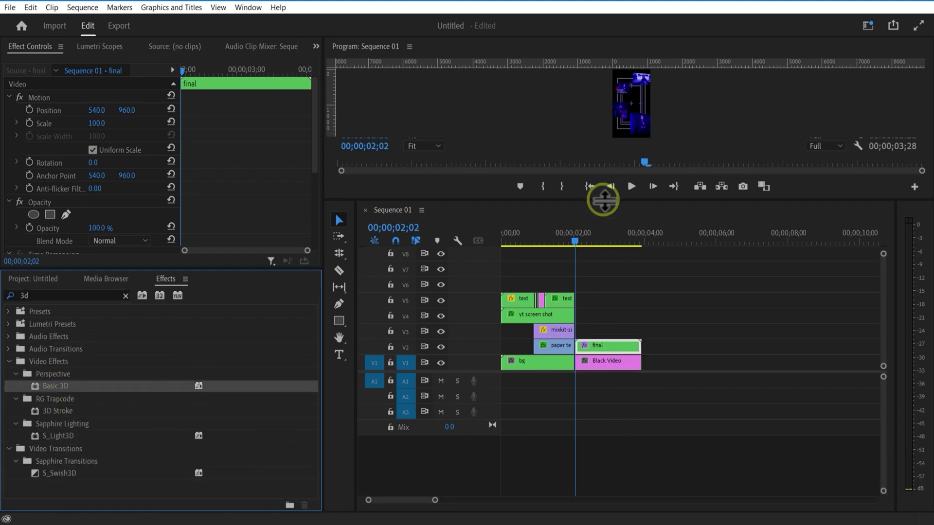
- Keyframe the final clip's Basic 3D Swivel from 0 at 00;00;02;02 to -20 degrees at 00;00;02;22
{"action": "left_click_drag", "start_coordinate": [603, 197], "coordinate": [612, 290]}
{"action": "left_click", "coordinate": [315, 164]}
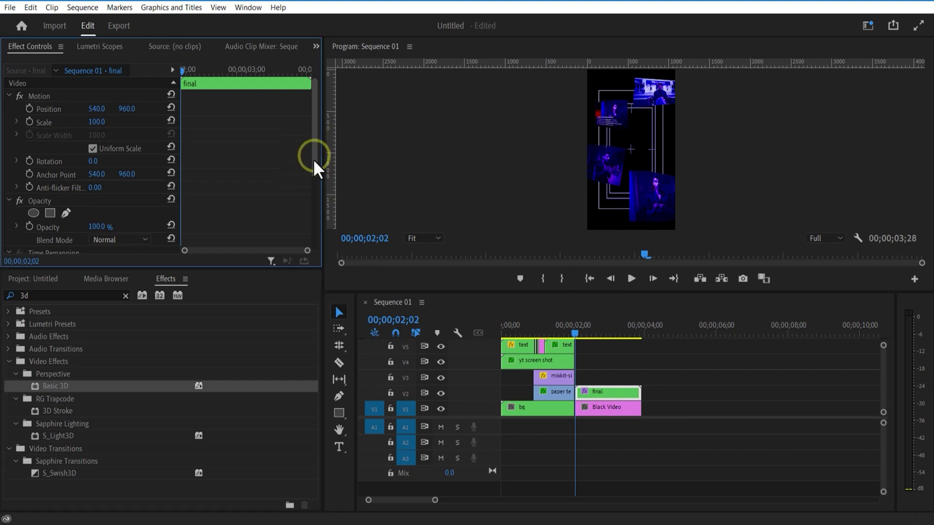
{"action": "left_click_drag", "start_coordinate": [314, 163], "coordinate": [154, 206]}
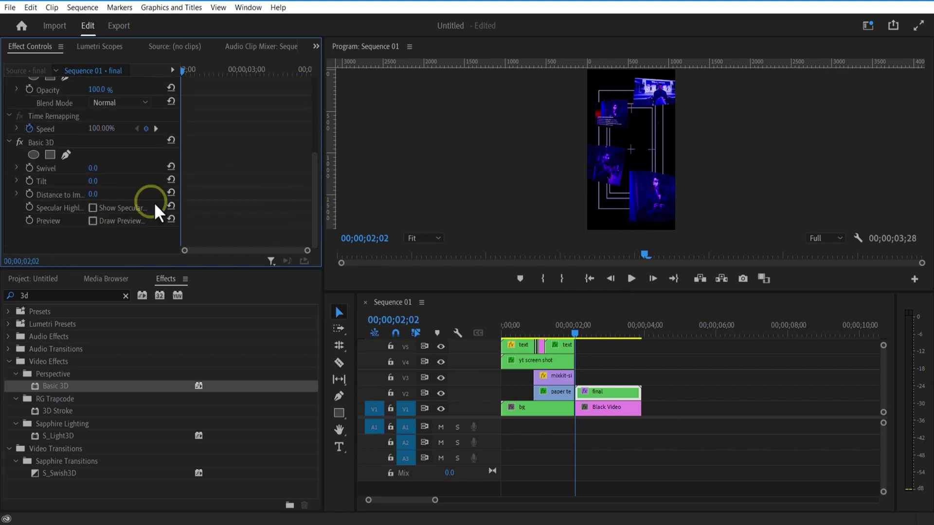
{"action": "left_click", "coordinate": [30, 169]}
{"action": "left_click", "coordinate": [184, 72]}
{"action": "left_click_drag", "start_coordinate": [184, 72], "coordinate": [226, 72]}
{"action": "left_click", "coordinate": [95, 168]}
{"action": "left_click_drag", "start_coordinate": [100, 168], "coordinate": [98, 168]}
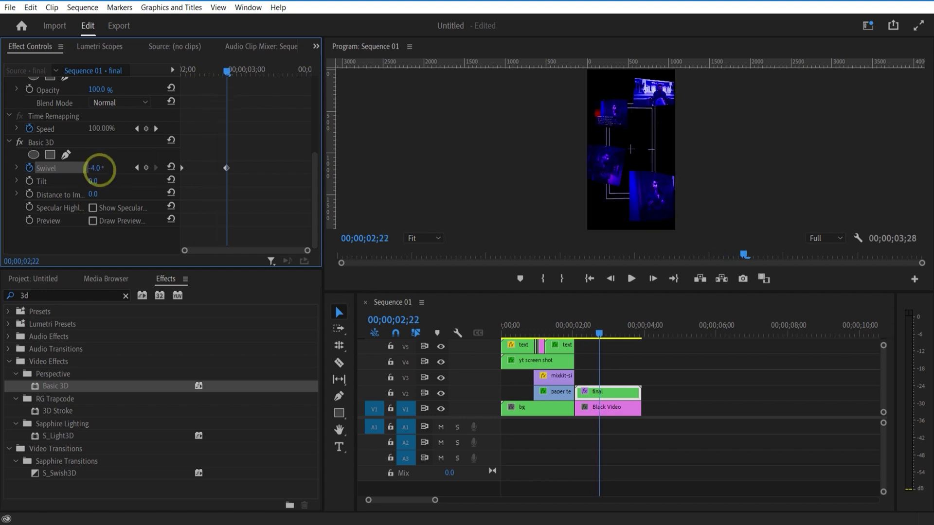
{"action": "left_click_drag", "start_coordinate": [227, 72], "coordinate": [214, 84]}
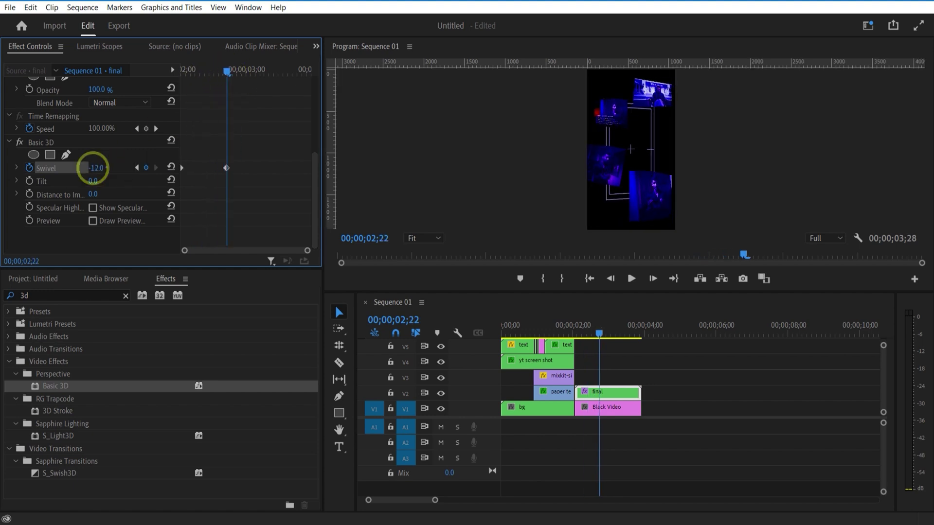
- Keyframe the final clip's Scale from 100 at 00;00;02;02 to 113 at 00;00;02;22
{"action": "left_click_drag", "start_coordinate": [227, 72], "coordinate": [181, 72]}
{"action": "left_click_drag", "start_coordinate": [313, 167], "coordinate": [316, 96]}
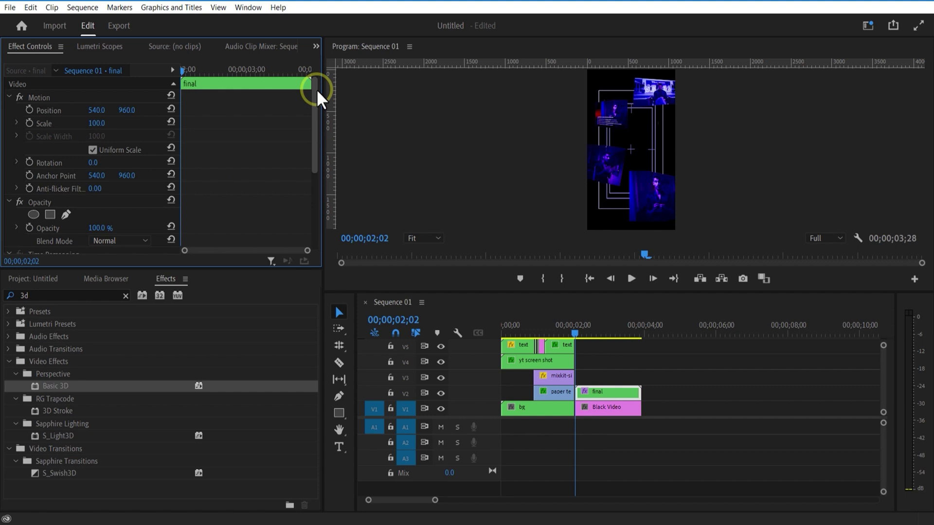
{"action": "left_click", "coordinate": [28, 122]}
{"action": "scroll", "coordinate": [195, 149], "scroll_direction": "down", "scroll_amount": 2}
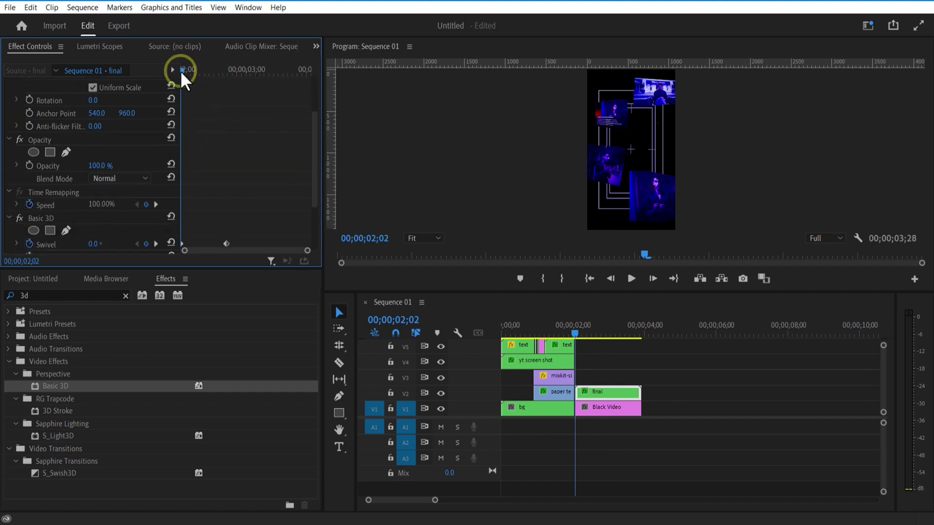
{"action": "left_click_drag", "start_coordinate": [181, 73], "coordinate": [227, 107]}
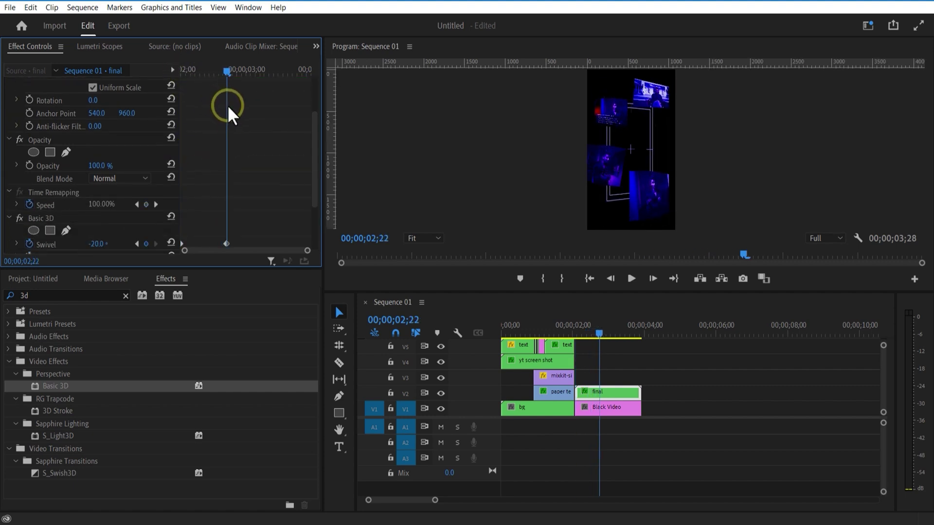
{"action": "scroll", "coordinate": [256, 173], "scroll_direction": "up", "scroll_amount": 3}
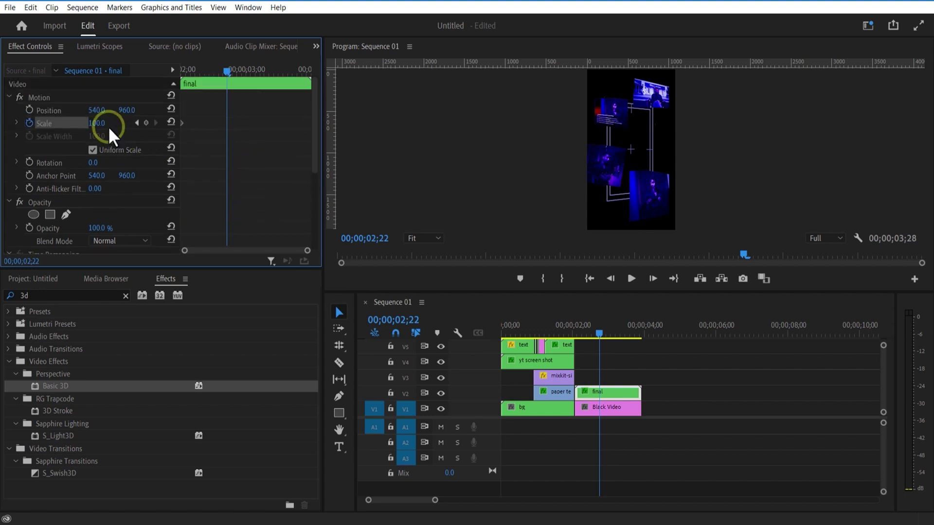
{"action": "left_click_drag", "start_coordinate": [104, 123], "coordinate": [116, 129]}
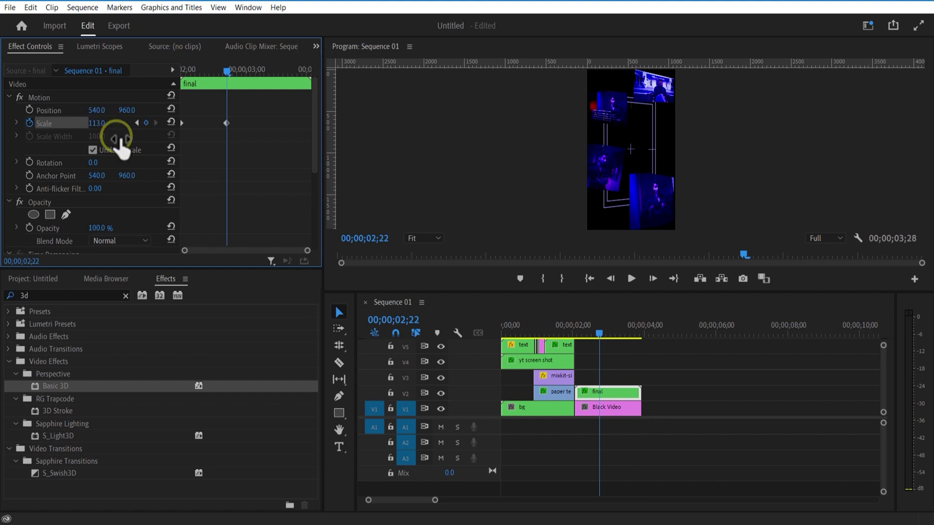
- Split the final and Black Video clips at 00;00;03;00 and delete the parts after the cut
{"action": "left_click_drag", "start_coordinate": [599, 333], "coordinate": [640, 415]}
{"action": "left_click", "coordinate": [338, 363]}
{"action": "left_click", "coordinate": [608, 407]}
{"action": "left_click", "coordinate": [609, 392]}
{"action": "left_click", "coordinate": [339, 312]}
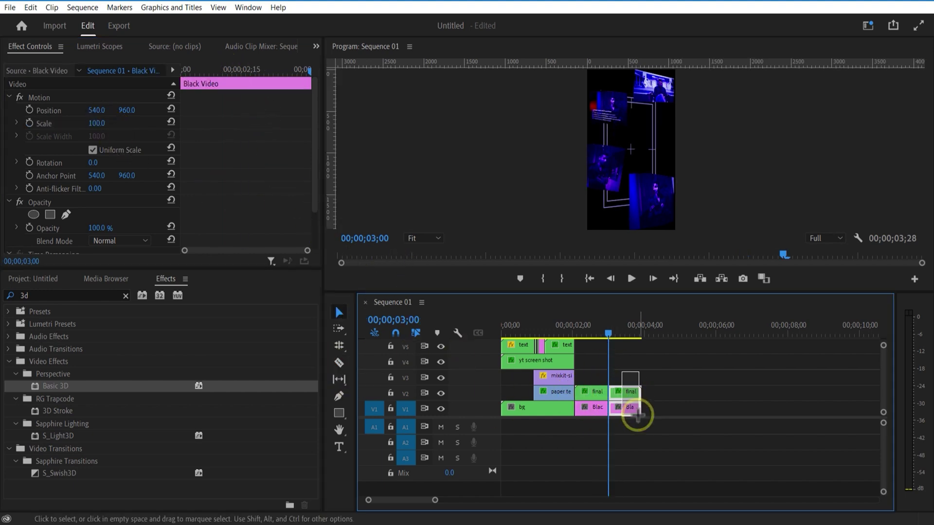
{"action": "key", "text": "Delete"}
- Apply the Tint effect to the Black Video clip on V1 and open its Map Black To colour
{"action": "left_click", "coordinate": [80, 294]}
{"action": "key", "text": "BackSpace"}
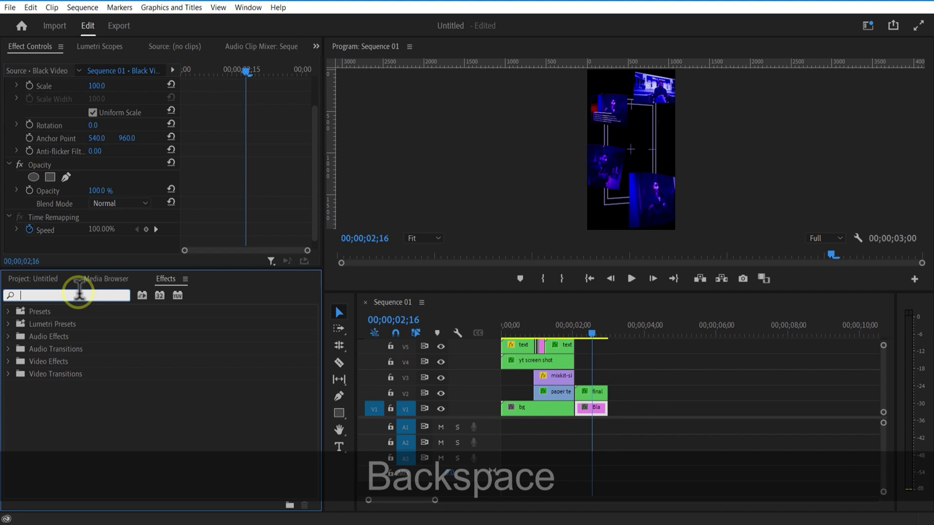
{"action": "type", "text": "tint"}
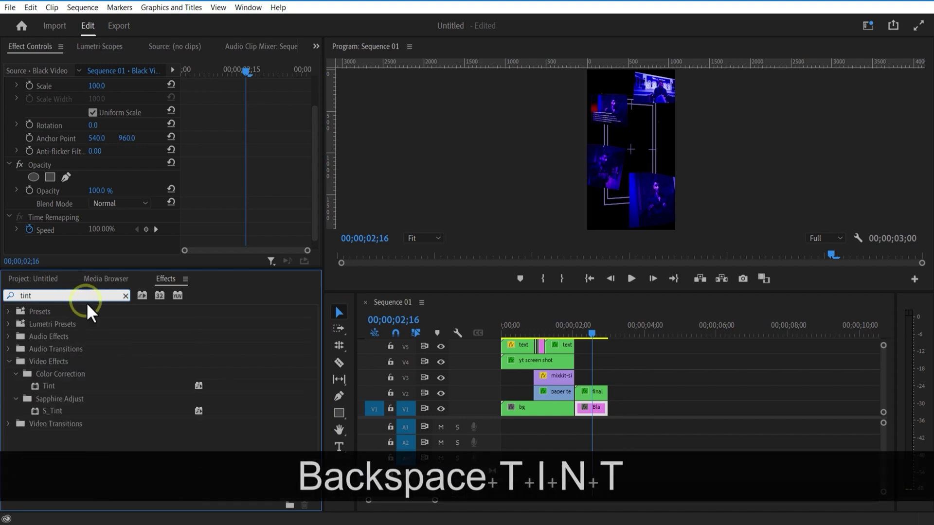
{"action": "left_click_drag", "start_coordinate": [59, 384], "coordinate": [129, 413]}
{"action": "left_click_drag", "start_coordinate": [57, 384], "coordinate": [592, 408]}
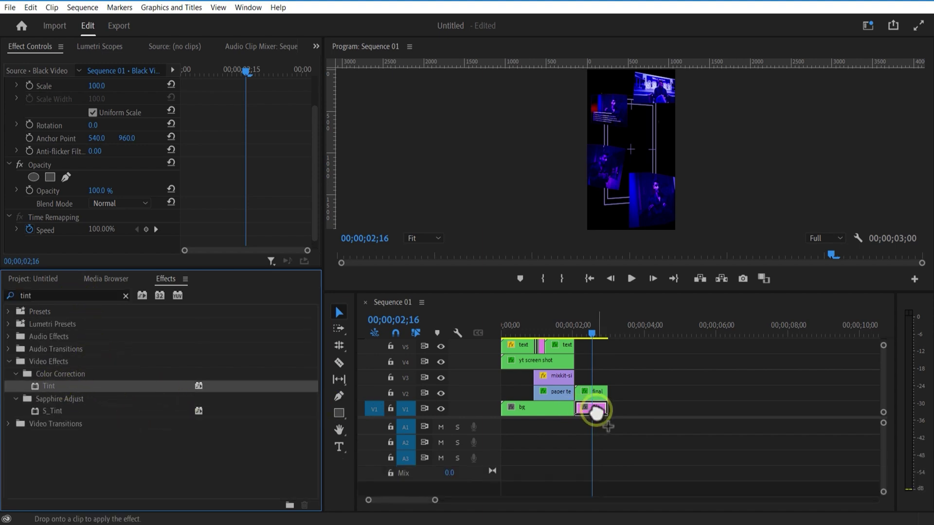
{"action": "left_click_drag", "start_coordinate": [314, 176], "coordinate": [316, 227]}
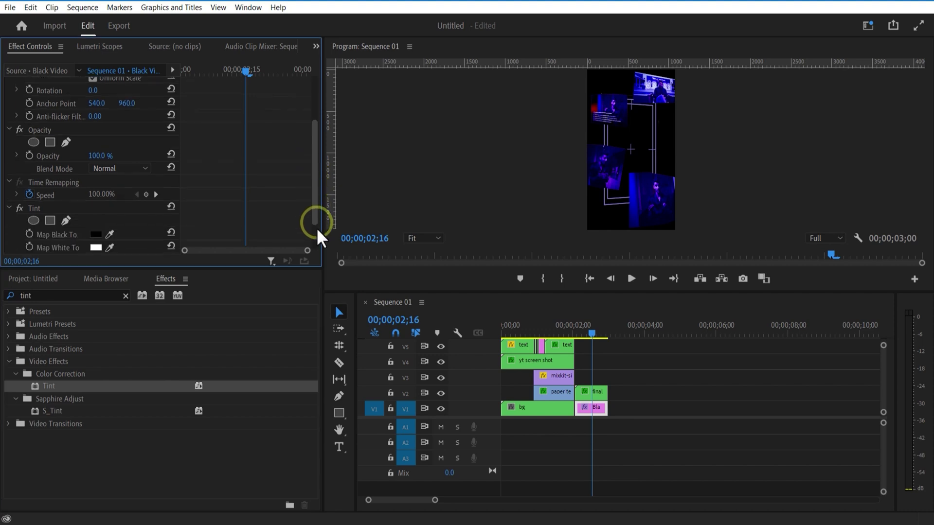
{"action": "left_click", "coordinate": [97, 208]}
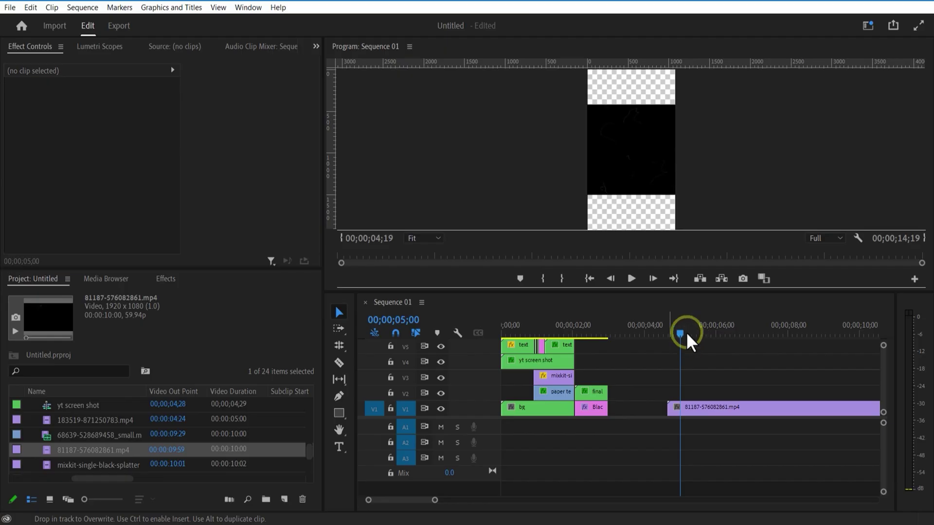
- Scale the 81187-576082861.mp4 clip to 194 and place it at the sequence start on V3, directly above bg and Black Video
{"action": "left_click", "coordinate": [721, 340]}
{"action": "left_click", "coordinate": [389, 331]}
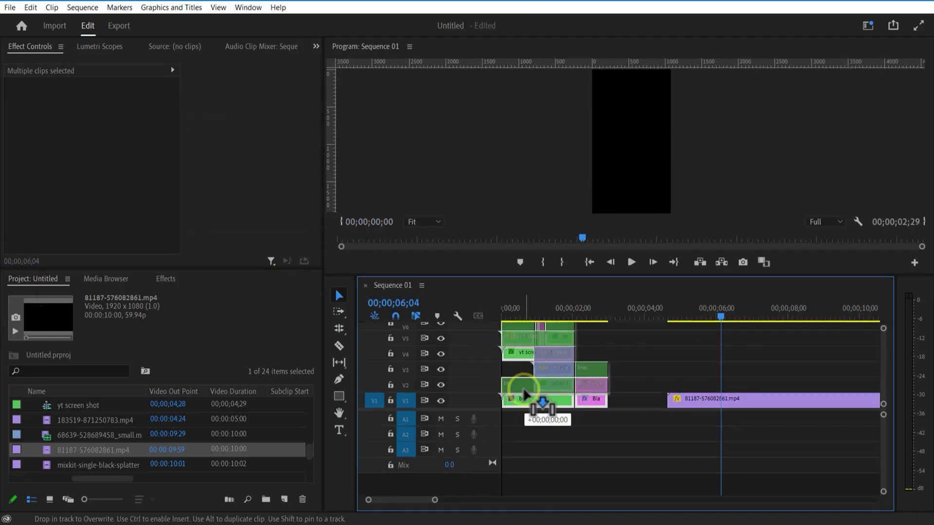
{"action": "left_click", "coordinate": [520, 314]}
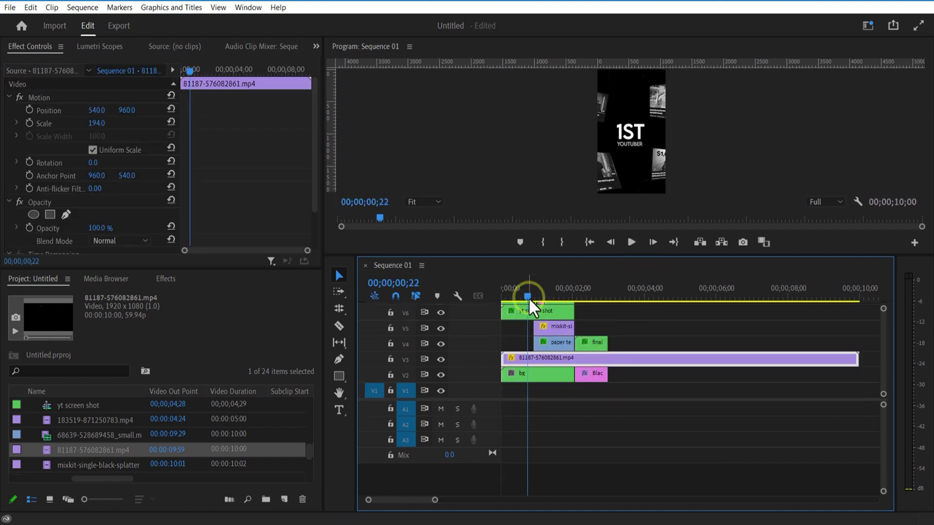
- Set the 81187-576082861.mp4 clip's blend mode to Screen and play the sequence from the start
{"action": "left_click", "coordinate": [521, 297]}
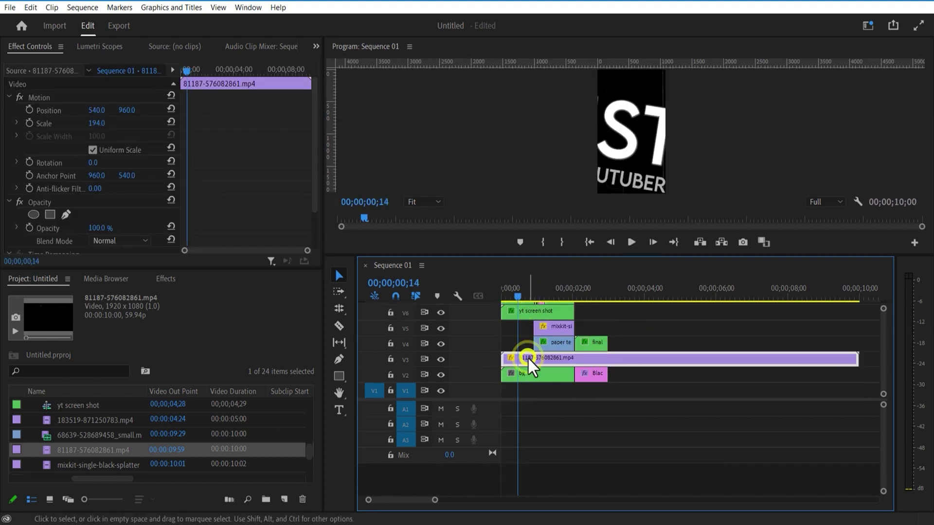
{"action": "left_click", "coordinate": [140, 240]}
{"action": "left_click", "coordinate": [125, 370]}
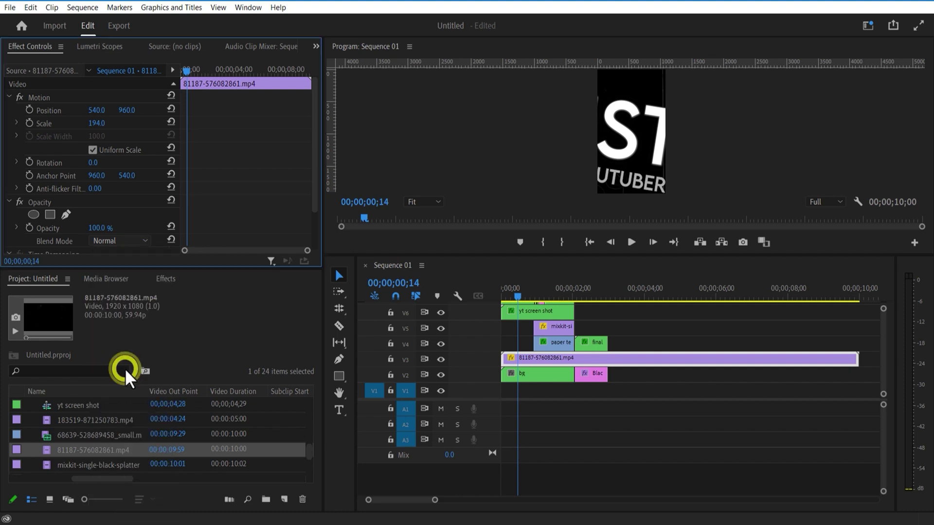
{"action": "left_click", "coordinate": [502, 297]}
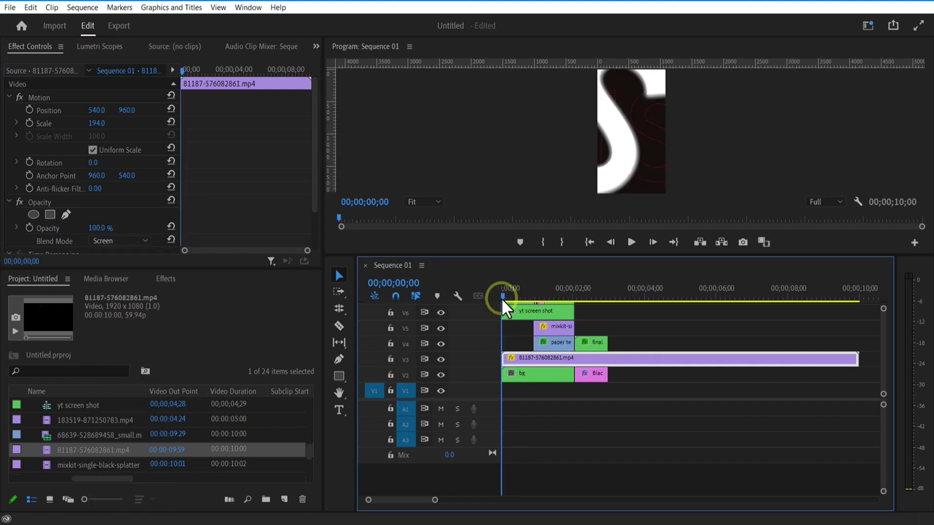
{"action": "key", "text": "space"}
- Rename the Screen-blended overlay clip on V3 as dust particles
{"action": "type", "text": "dust partic"}
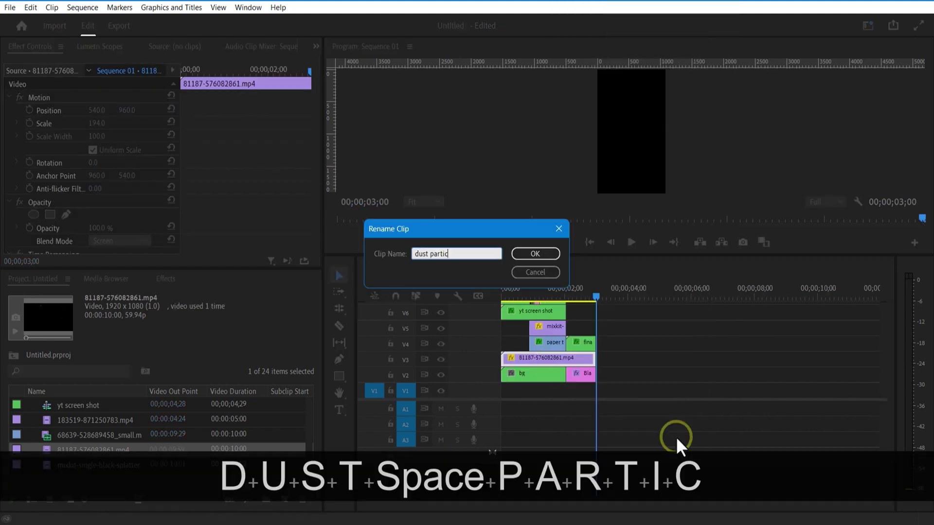
{"action": "type", "text": "les"}
{"action": "key", "text": "Return"}
- Add 183519-871250783.mp4 to V3 beyond the edited clips and preview it at 00;00;07;11
{"action": "left_click", "coordinate": [100, 423]}
{"action": "left_click_drag", "start_coordinate": [201, 428], "coordinate": [681, 359]}
{"action": "left_click", "coordinate": [734, 298]}
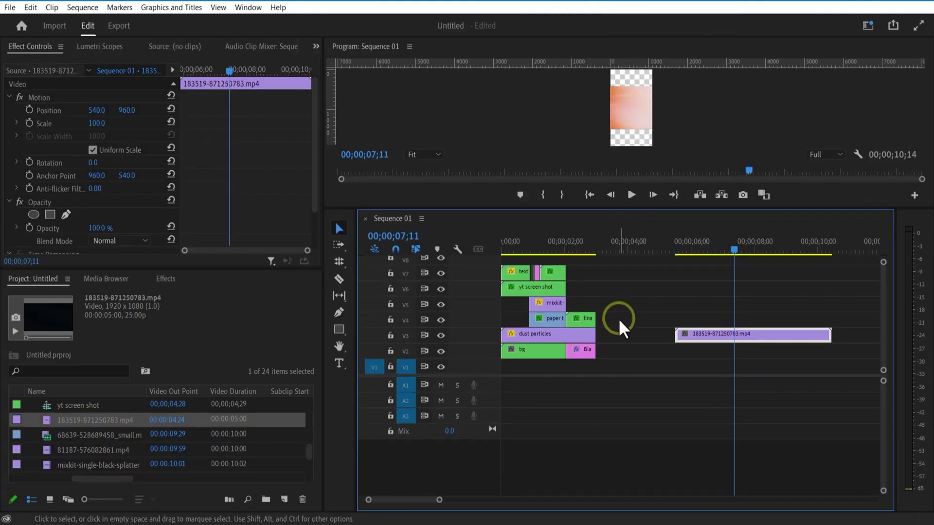
- Move the clips on V4 and above up one track and place 183519-871250783.mp4 on V4 at the final scene's start
{"action": "left_click_drag", "start_coordinate": [619, 323], "coordinate": [557, 318]}
{"action": "left_click_drag", "start_coordinate": [521, 249], "coordinate": [569, 287]}
{"action": "left_click_drag", "start_coordinate": [570, 319], "coordinate": [607, 318]}
{"action": "left_click", "coordinate": [569, 335]}
{"action": "left_click", "coordinate": [571, 250]}
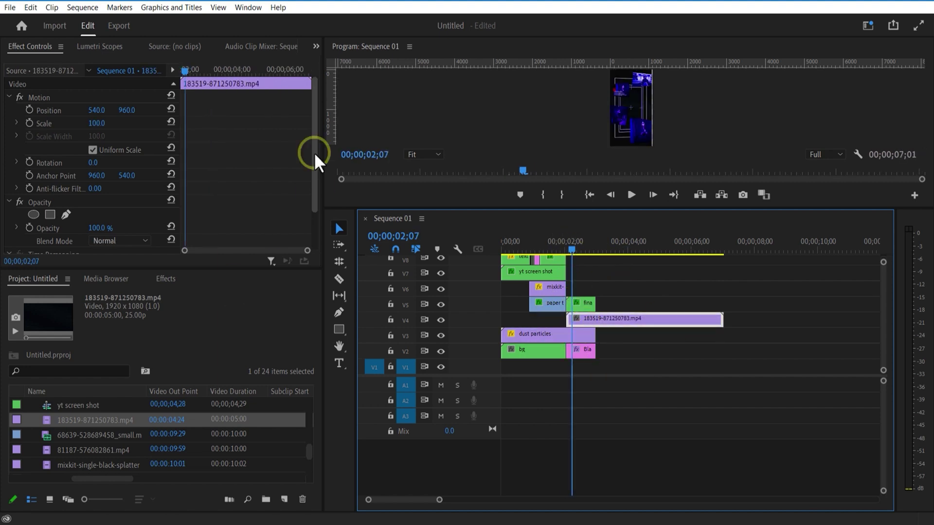
- Scale the 183519-871250783.mp4 clip up to 212 so it fills the vertical frame
{"action": "left_click_drag", "start_coordinate": [314, 157], "coordinate": [314, 188]}
{"action": "left_click", "coordinate": [624, 254]}
{"action": "scroll", "coordinate": [121, 127], "scroll_direction": "up", "scroll_amount": 3}
{"action": "left_click_drag", "start_coordinate": [96, 124], "coordinate": [151, 126]}
- Cut off and delete the opening part of the 183519-871250783.mp4 clip, and move the rest back to the final scene's start
{"action": "left_click", "coordinate": [338, 278]}
{"action": "left_click", "coordinate": [621, 318]}
{"action": "left_click", "coordinate": [594, 319]}
{"action": "key", "text": "Delete"}
{"action": "left_click_drag", "start_coordinate": [638, 319], "coordinate": [582, 250]}
{"action": "left_click", "coordinate": [573, 250]}
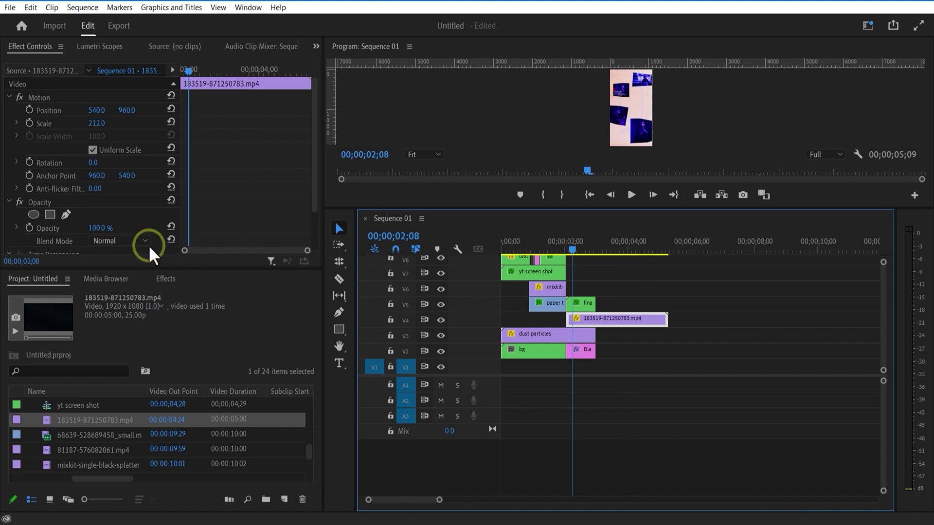
- Set the 183519-871250783.mp4 clip's blend mode to Overlay and split the clip at 00;00;03;00
{"action": "left_click", "coordinate": [145, 242]}
{"action": "key", "text": "s"}
{"action": "left_click", "coordinate": [128, 319]}
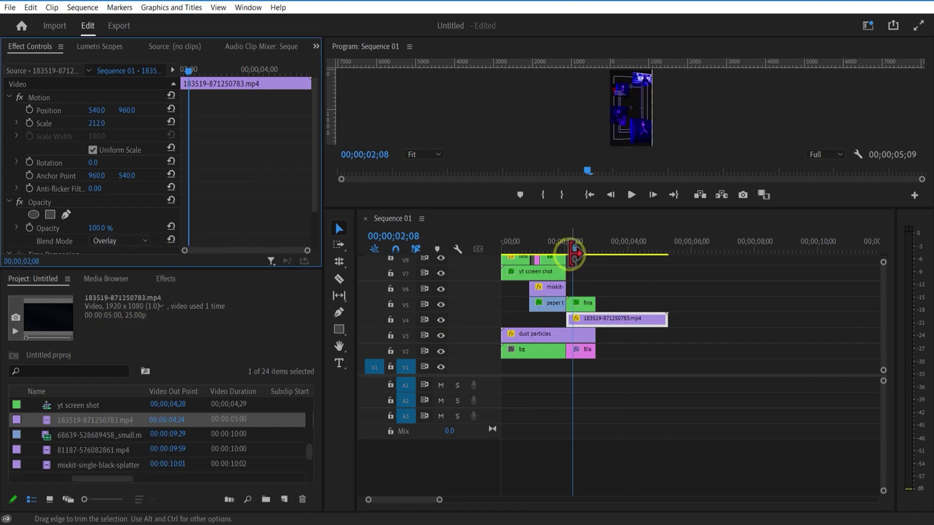
{"action": "left_click", "coordinate": [576, 254]}
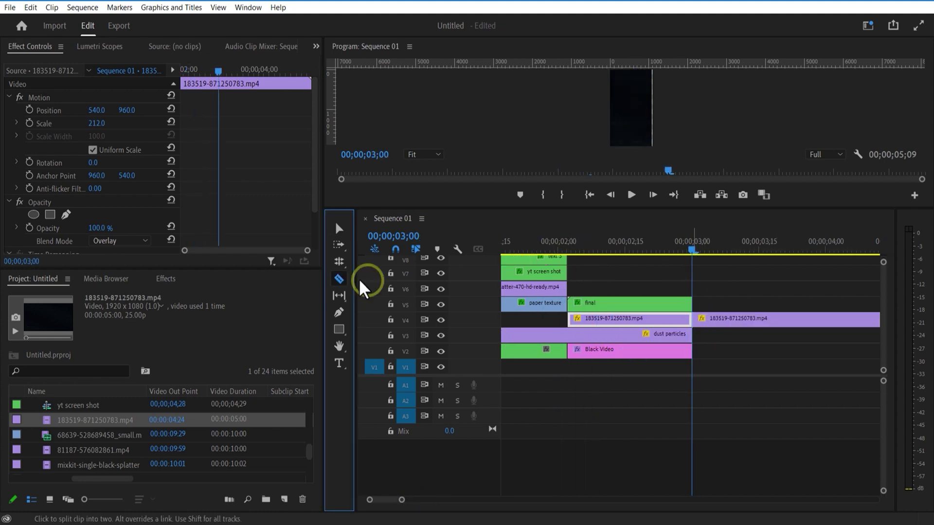
{"action": "left_click", "coordinate": [771, 393]}
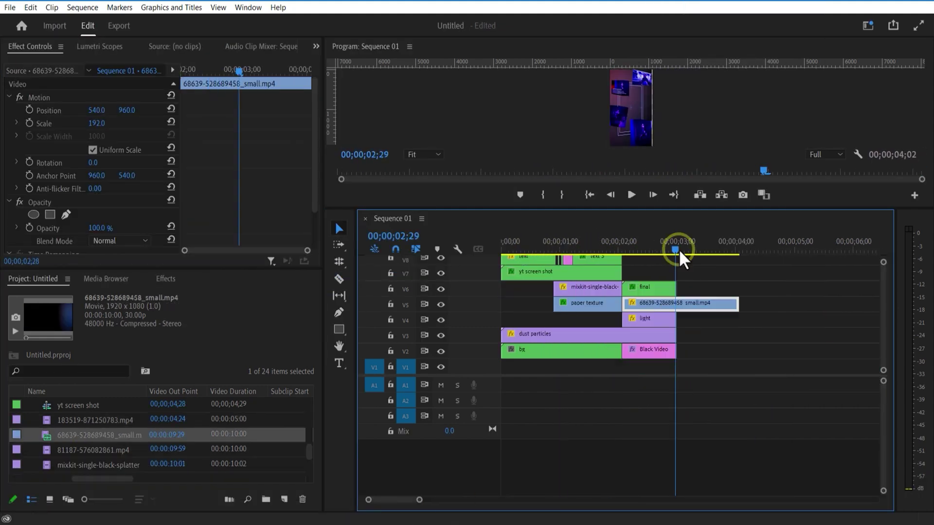
{"action": "left_click", "coordinate": [650, 311]}
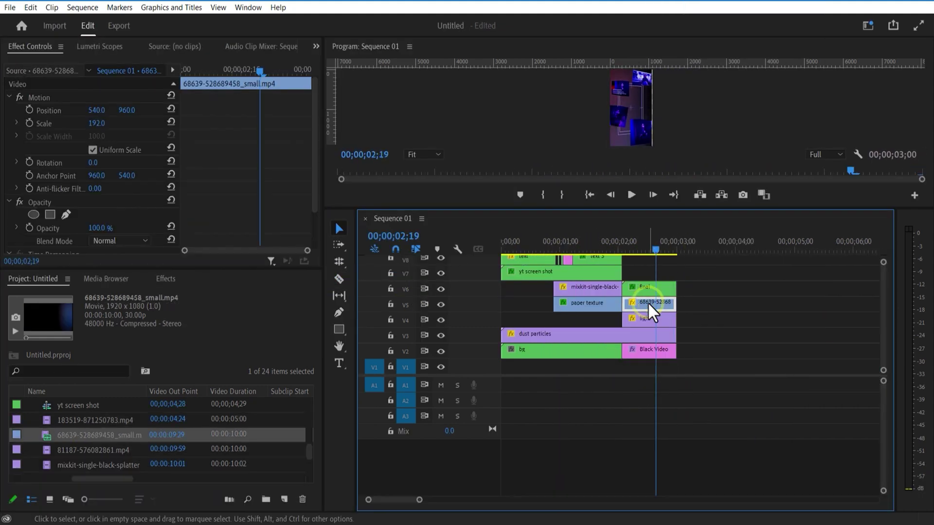
{"action": "right_click", "coordinate": [643, 306]}
{"action": "left_click", "coordinate": [680, 419]}
{"action": "type", "text": "light 2"}
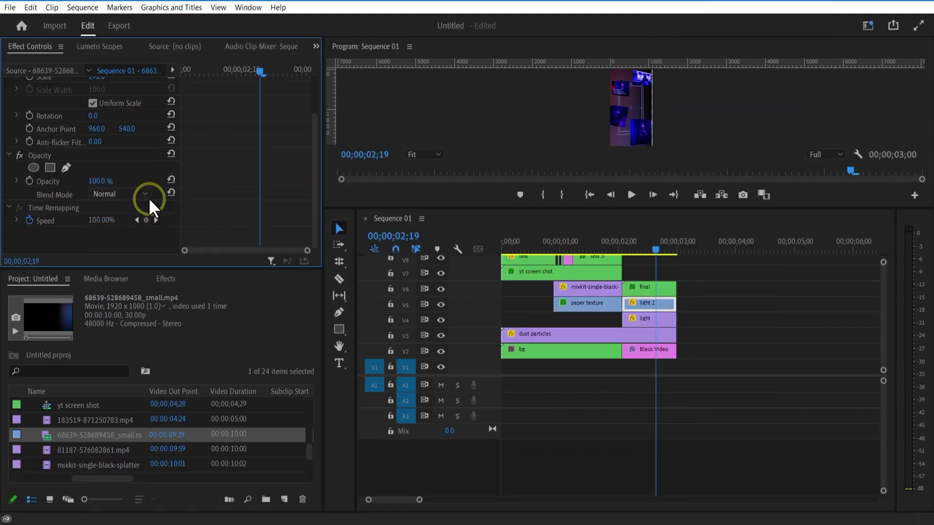
- Try the Overlay blend mode on light 2, then keep it at Normal with 2% opacity
{"action": "left_click", "coordinate": [144, 194]}
{"action": "left_click", "coordinate": [125, 342]}
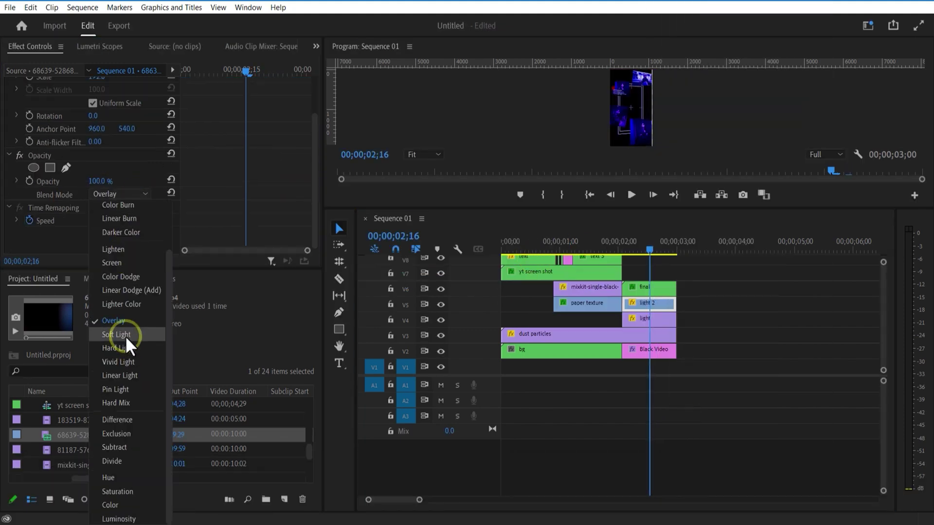
{"action": "left_click", "coordinate": [457, 405]}
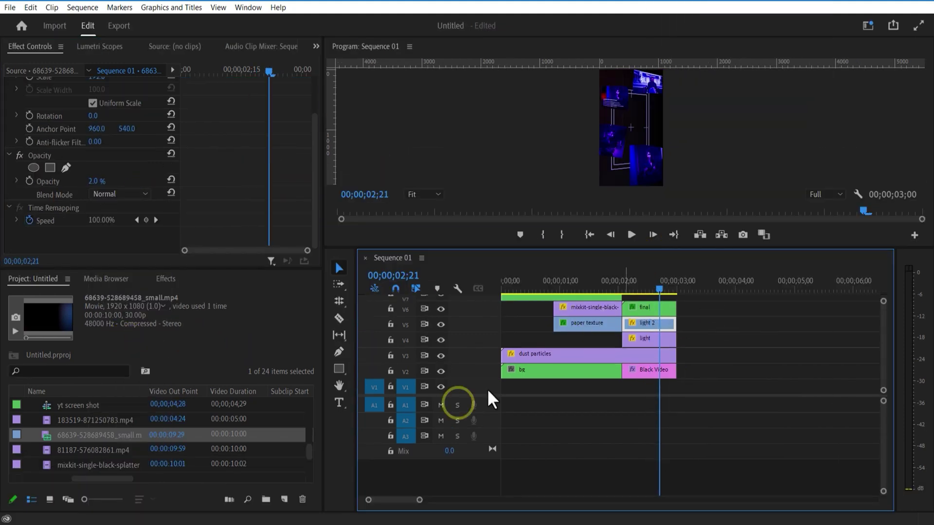
- Create an adjustment layer, place it on V7 above the final clip, and cut off and delete everything after 00;00;03;00
{"action": "left_click", "coordinate": [284, 499]}
{"action": "left_click", "coordinate": [316, 413]}
{"action": "left_click", "coordinate": [483, 304]}
{"action": "left_click_drag", "start_coordinate": [83, 405], "coordinate": [659, 299]}
{"action": "left_click", "coordinate": [676, 290]}
{"action": "key", "text": "ctrl+k"}
{"action": "left_click", "coordinate": [719, 301]}
{"action": "key", "text": "Delete"}
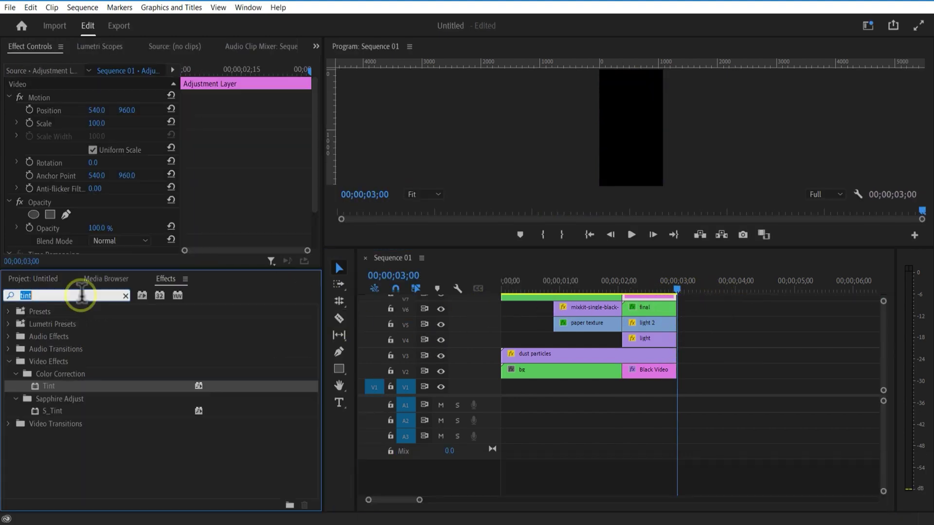
- Apply Camera Blur to the adjustment layer and set Percent Blur to 2
{"action": "type", "text": "blur"}
{"action": "scroll", "coordinate": [121, 386], "scroll_direction": "down", "scroll_amount": 3}
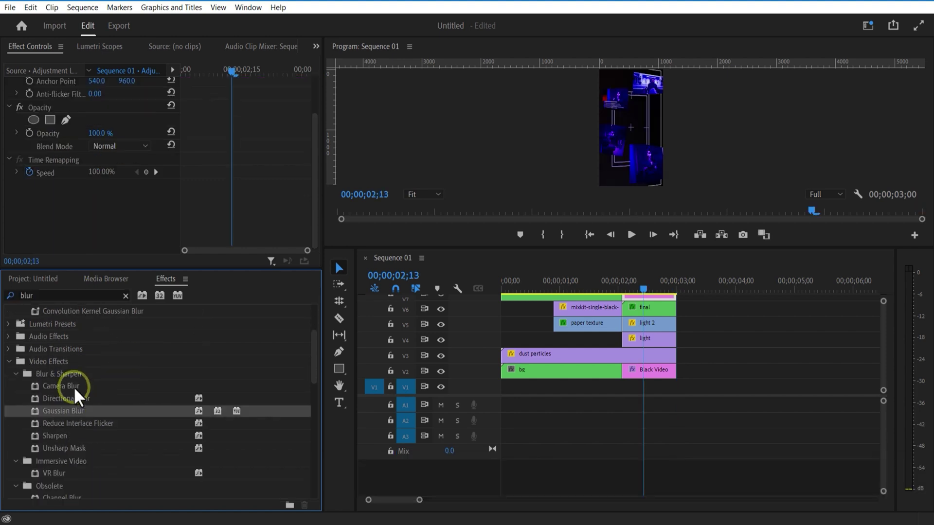
{"action": "left_click_drag", "start_coordinate": [73, 388], "coordinate": [635, 298]}
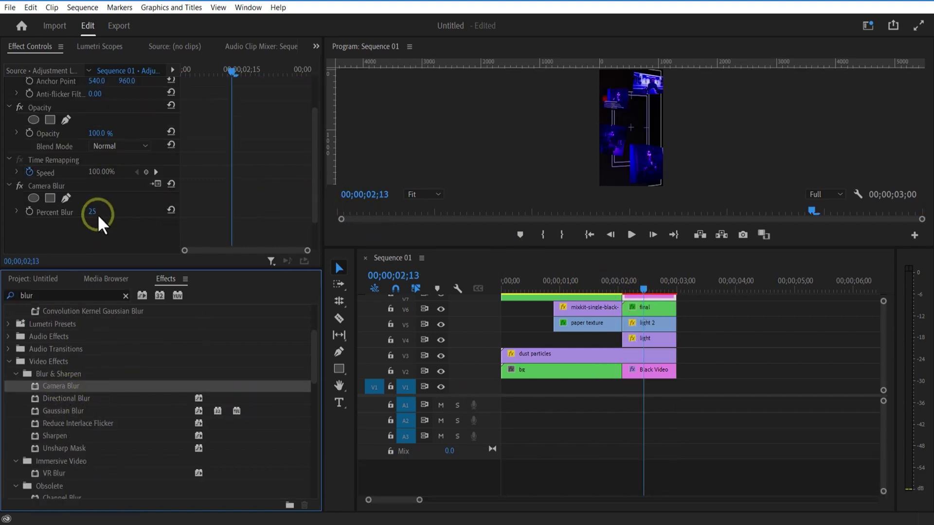
{"action": "left_click_drag", "start_coordinate": [96, 213], "coordinate": [131, 219]}
{"action": "left_click_drag", "start_coordinate": [574, 247], "coordinate": [608, 333]}
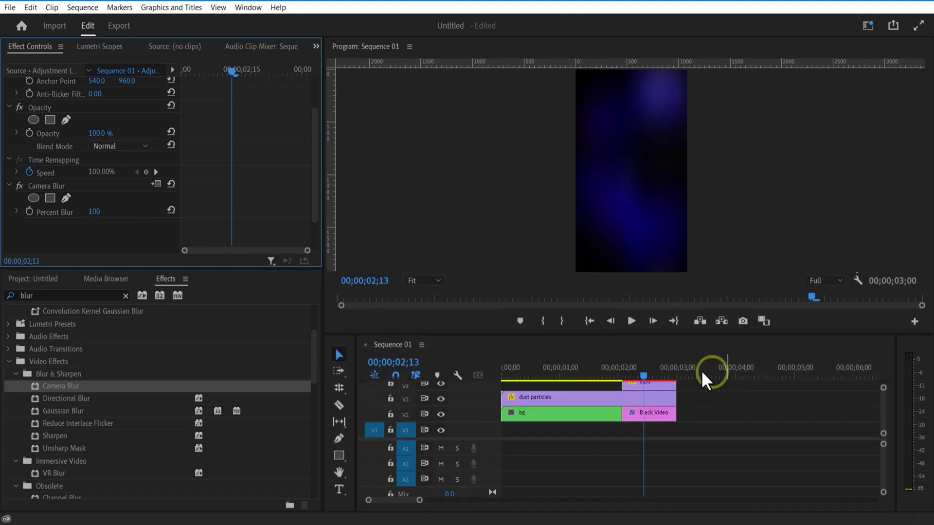
{"action": "left_click_drag", "start_coordinate": [93, 211], "coordinate": [53, 212]}
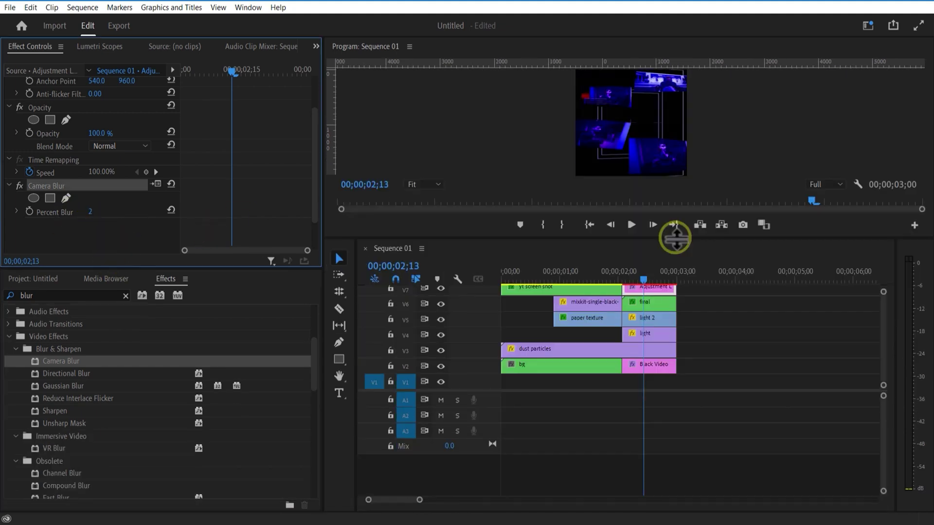
- Set the paper texture clip's Track Matte Key matte to Video 6 and preview the transition
{"action": "left_click_drag", "start_coordinate": [676, 239], "coordinate": [683, 298]}
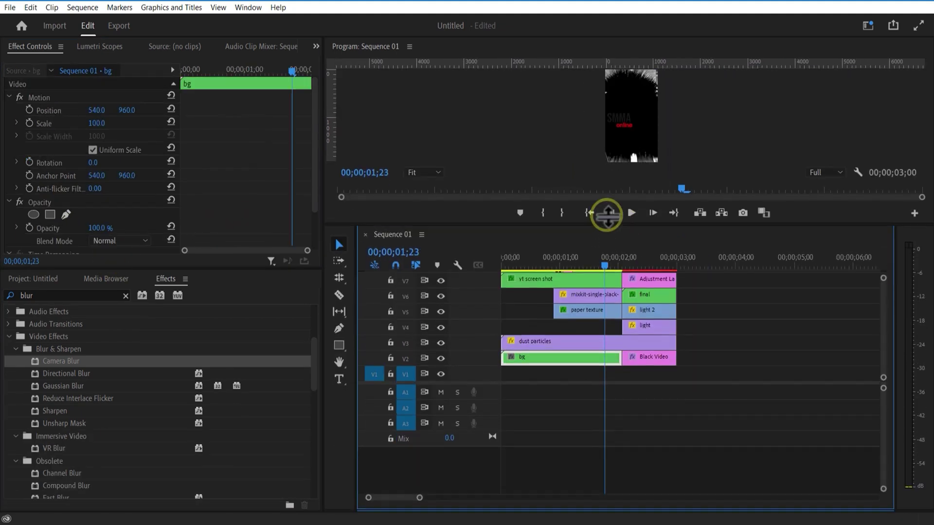
{"action": "left_click", "coordinate": [588, 307]}
{"action": "left_click_drag", "start_coordinate": [314, 170], "coordinate": [273, 231]}
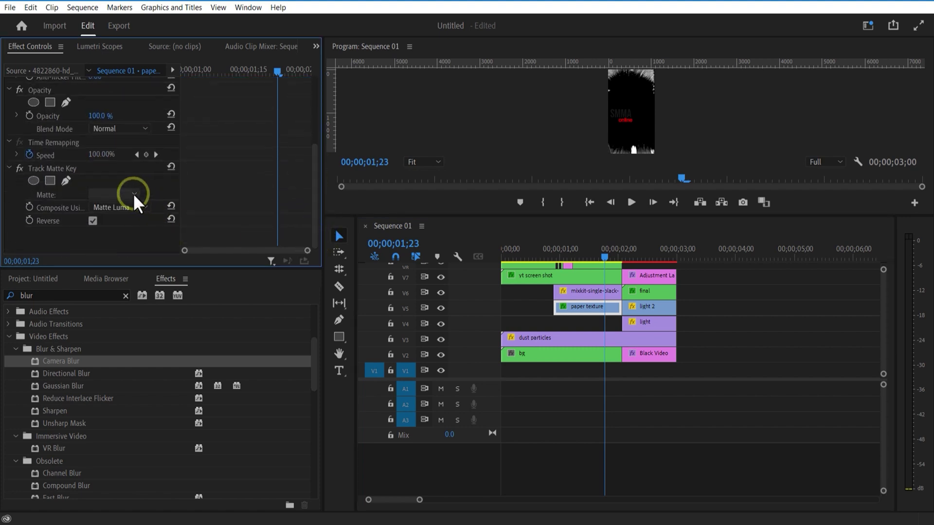
{"action": "left_click", "coordinate": [133, 193]}
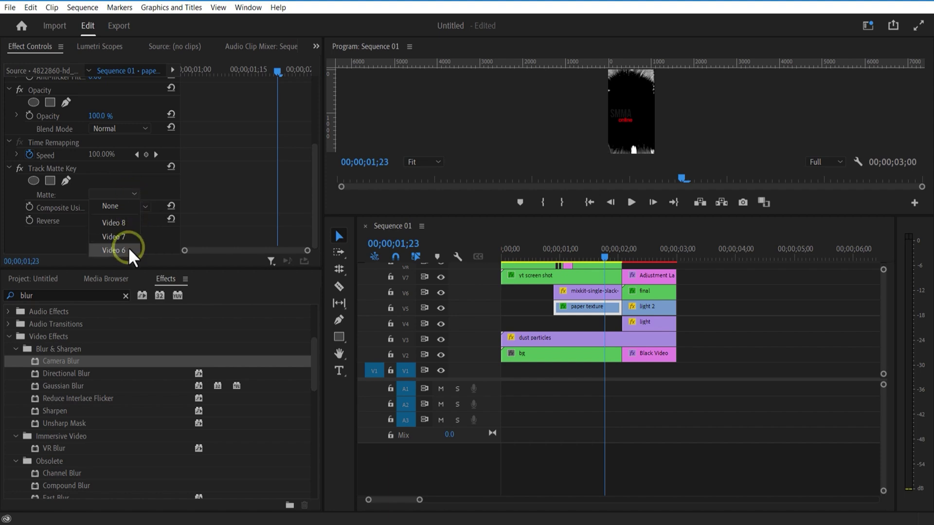
{"action": "left_click_drag", "start_coordinate": [128, 247], "coordinate": [128, 247]}
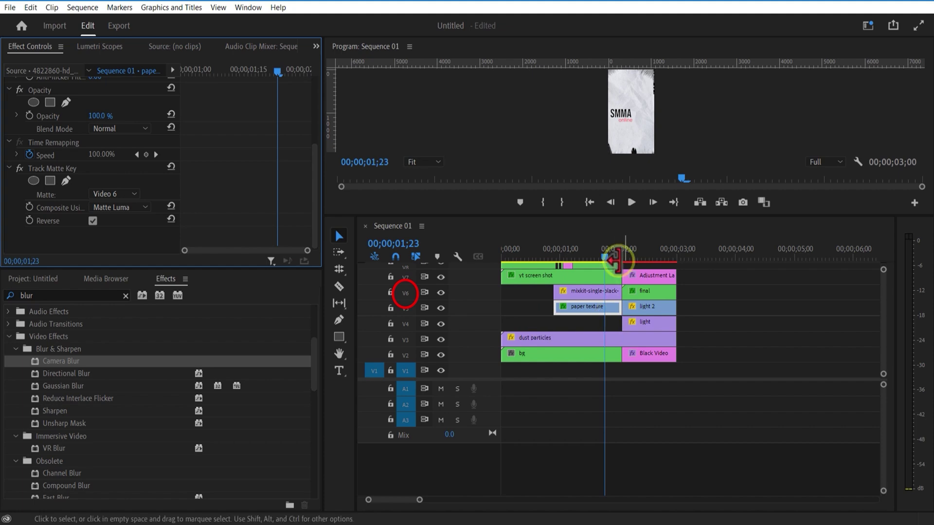
{"action": "left_click_drag", "start_coordinate": [604, 256], "coordinate": [579, 261]}
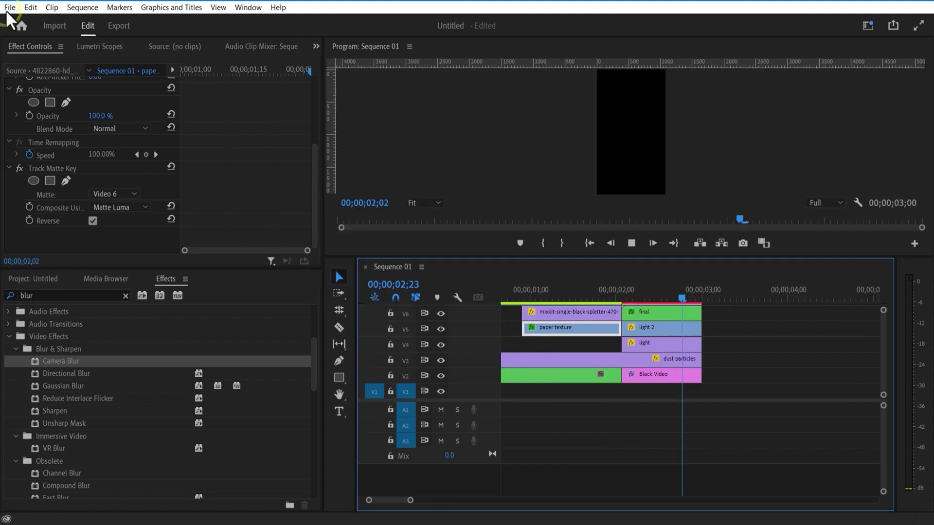
- Export the finished sequence as Sequence 01.mp4 and bring the exported video into a new sequence
{"action": "left_click", "coordinate": [10, 8]}
{"action": "left_click", "coordinate": [80, 353]}
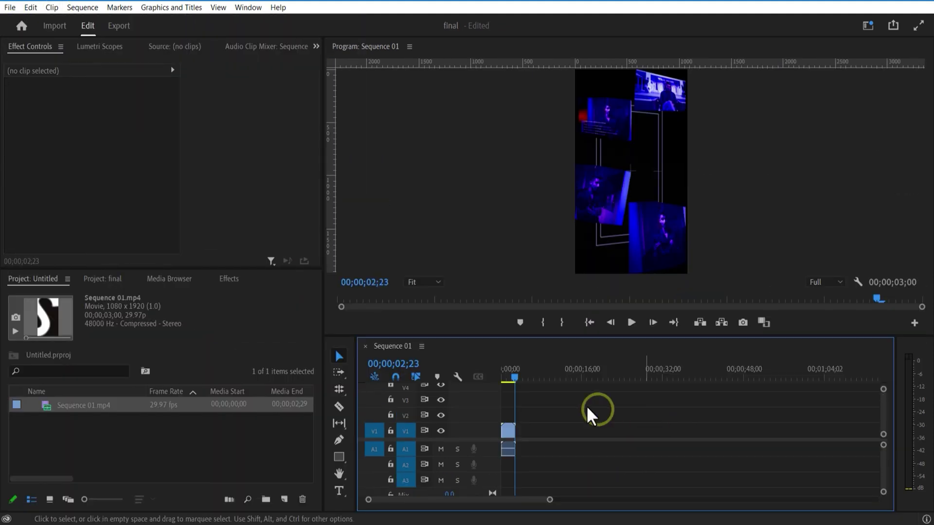
- Unlink the Sequence 01.mp4 clip's audio from its video and delete the audio from A1
{"action": "left_click", "coordinate": [509, 381]}
{"action": "left_click_drag", "start_coordinate": [510, 381], "coordinate": [499, 381]}
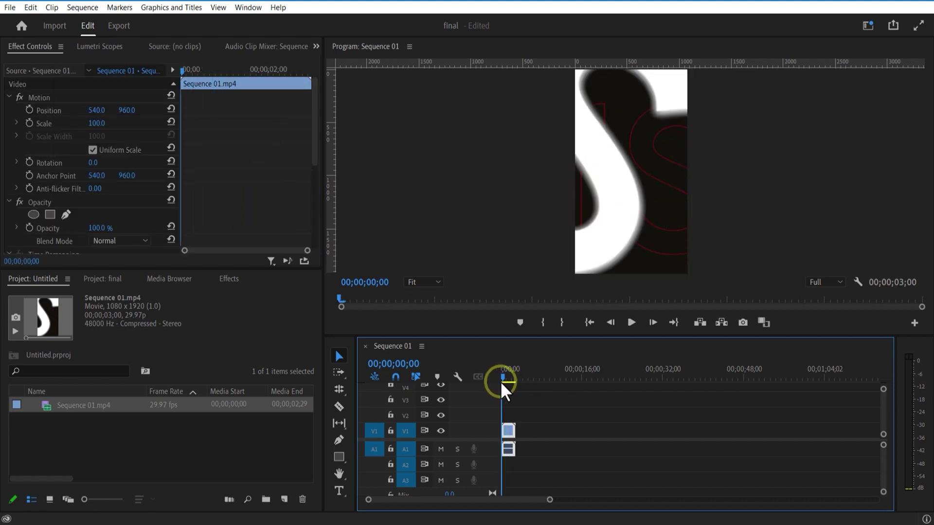
{"action": "right_click", "coordinate": [510, 430]}
{"action": "left_click", "coordinate": [540, 220]}
{"action": "left_click", "coordinate": [506, 448]}
{"action": "key", "text": "Delete"}
- Find the Posterize Time effect and apply it to the Sequence 01.mp4 clip on V1
{"action": "left_click", "coordinate": [228, 279]}
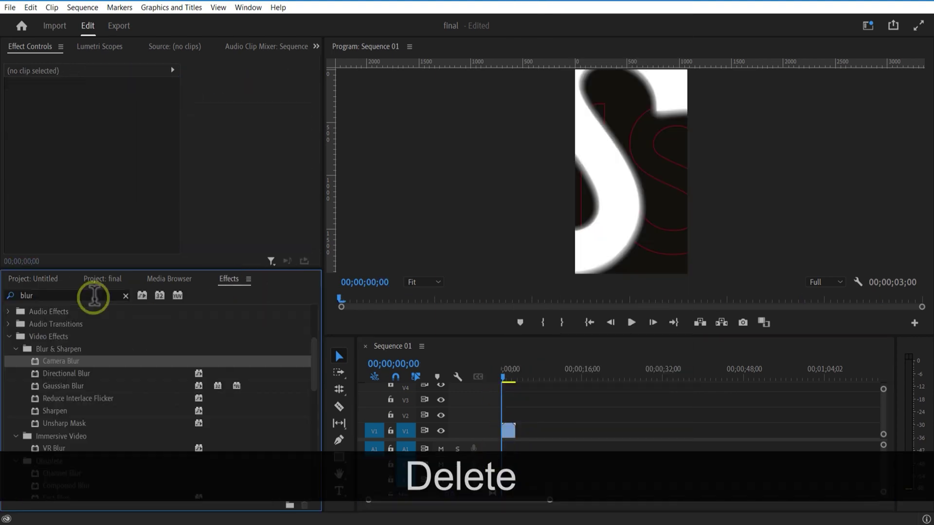
{"action": "left_click", "coordinate": [94, 295]}
{"action": "key", "text": "BackSpace"}
{"action": "type", "text": "poster"}
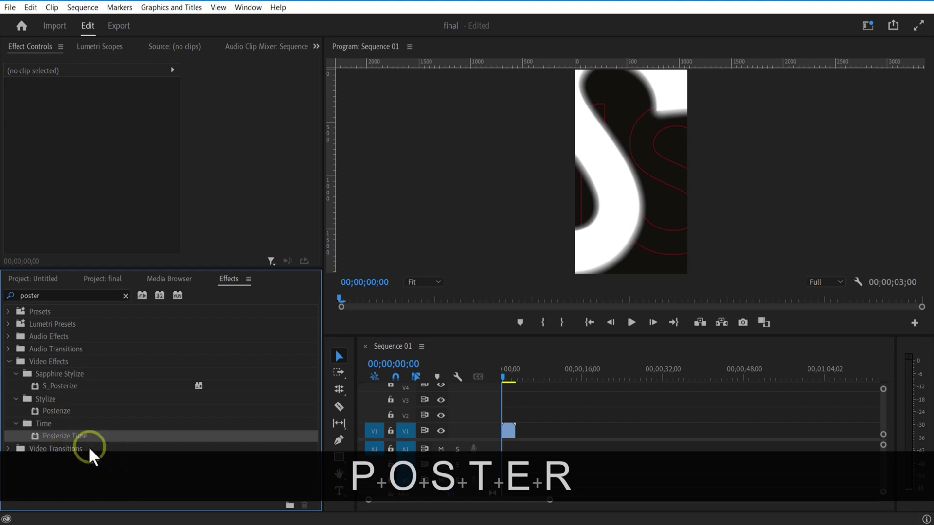
{"action": "left_click_drag", "start_coordinate": [66, 435], "coordinate": [532, 424]}
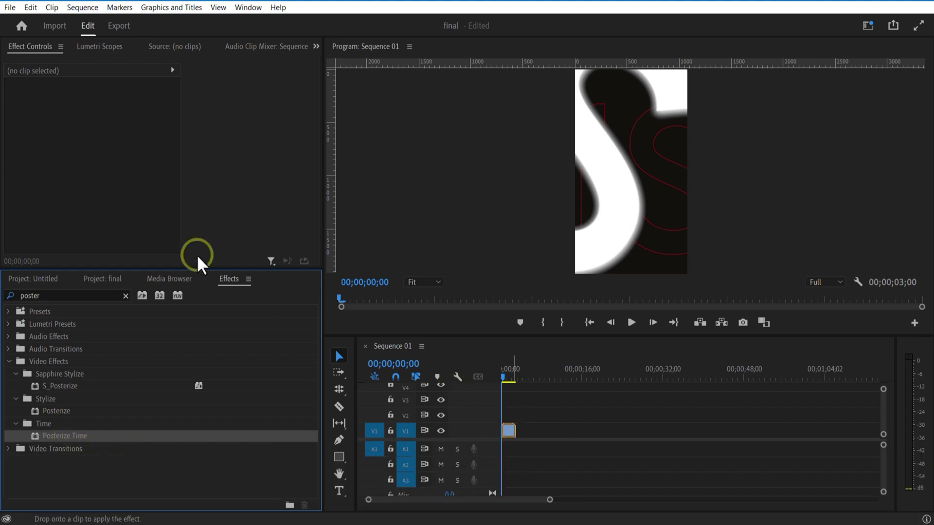
- Set the Posterize Time frame rate of the Sequence 01.mp4 clip to 12
{"action": "left_click_drag", "start_coordinate": [196, 255], "coordinate": [180, 201]}
{"action": "scroll", "coordinate": [316, 181], "scroll_direction": "down", "scroll_amount": 3}
{"action": "left_click", "coordinate": [277, 212]}
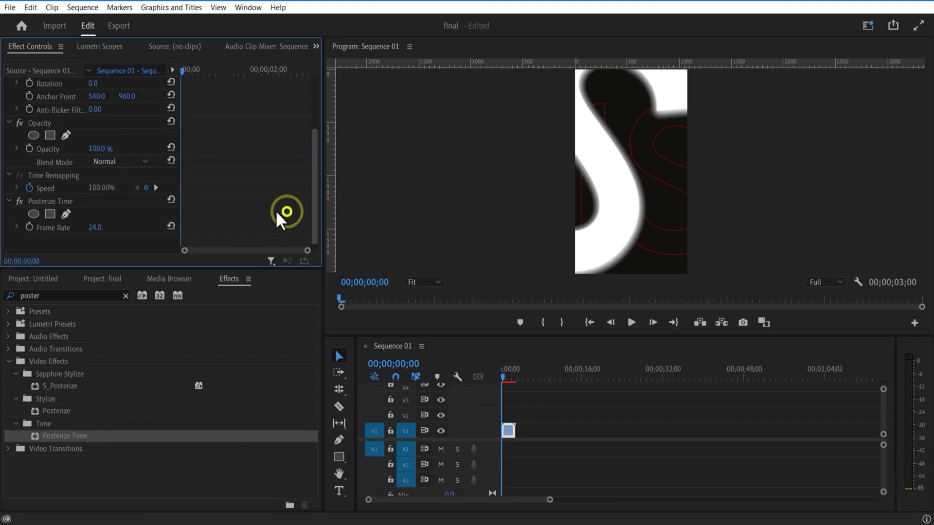
{"action": "left_click", "coordinate": [97, 227]}
{"action": "type", "text": "12"}
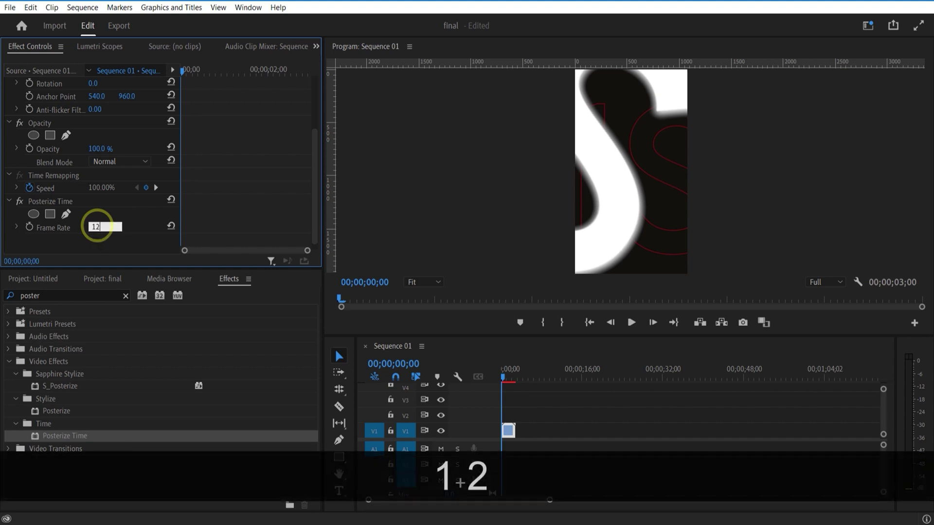
{"action": "left_click", "coordinate": [153, 246]}
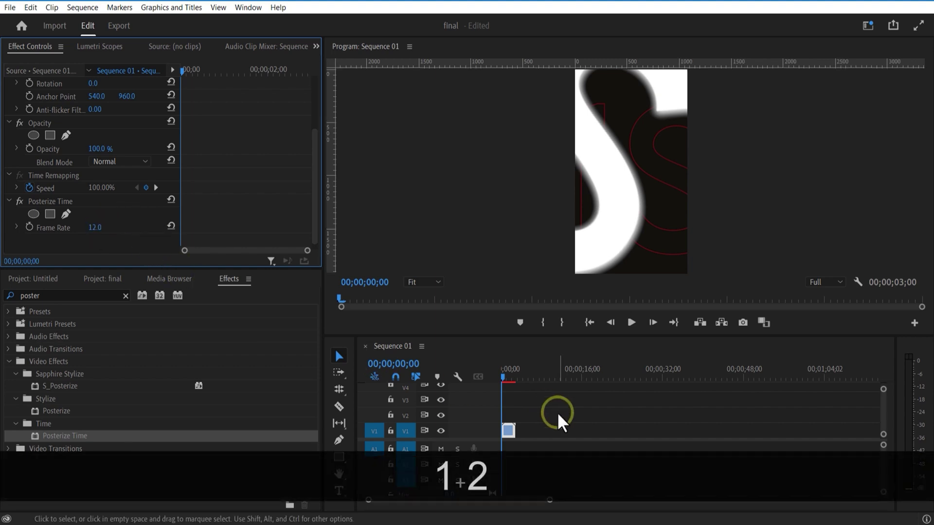